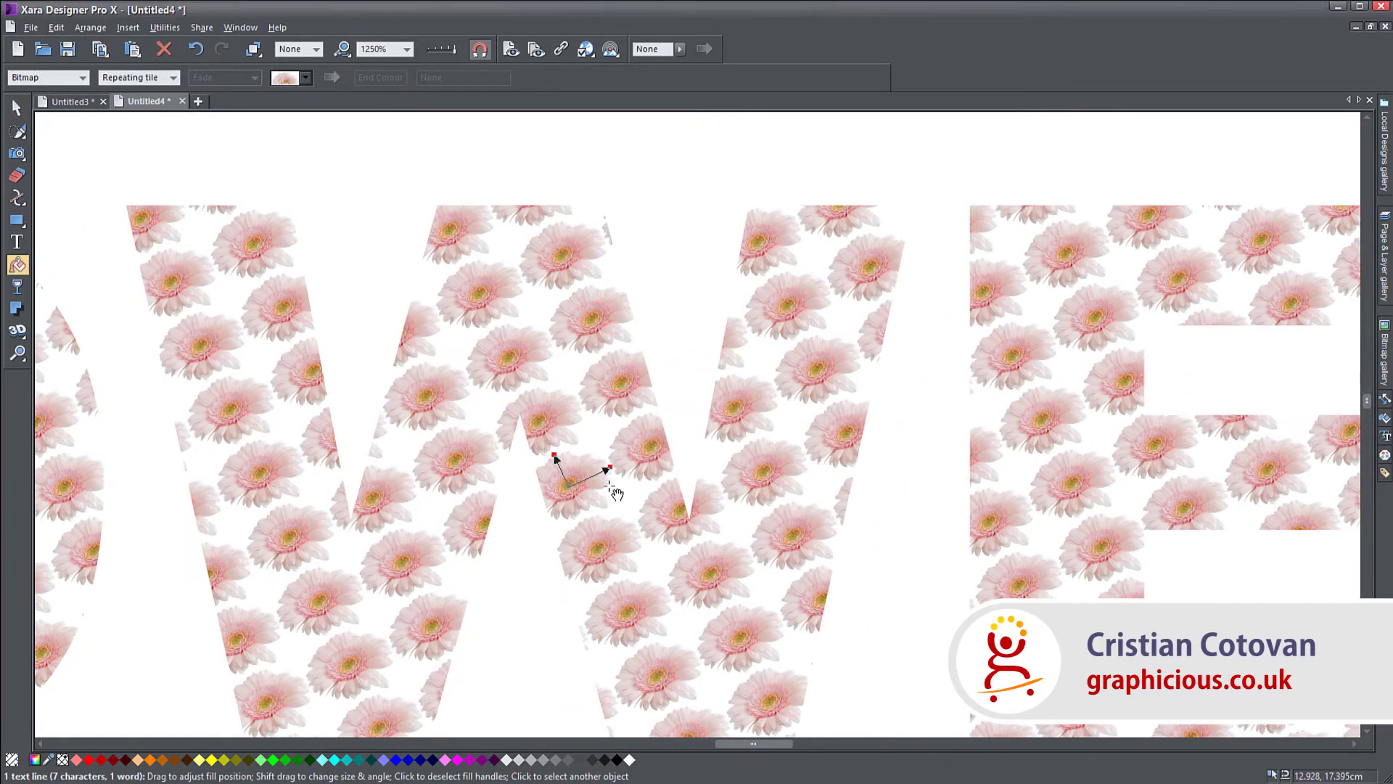
Enlarge the gerbera tiles inside the FLOWERS letters, shift them up-left, then go to Untitled3.
{"action": "left_click_drag", "start_coordinate": [616, 474], "coordinate": [651, 522]}
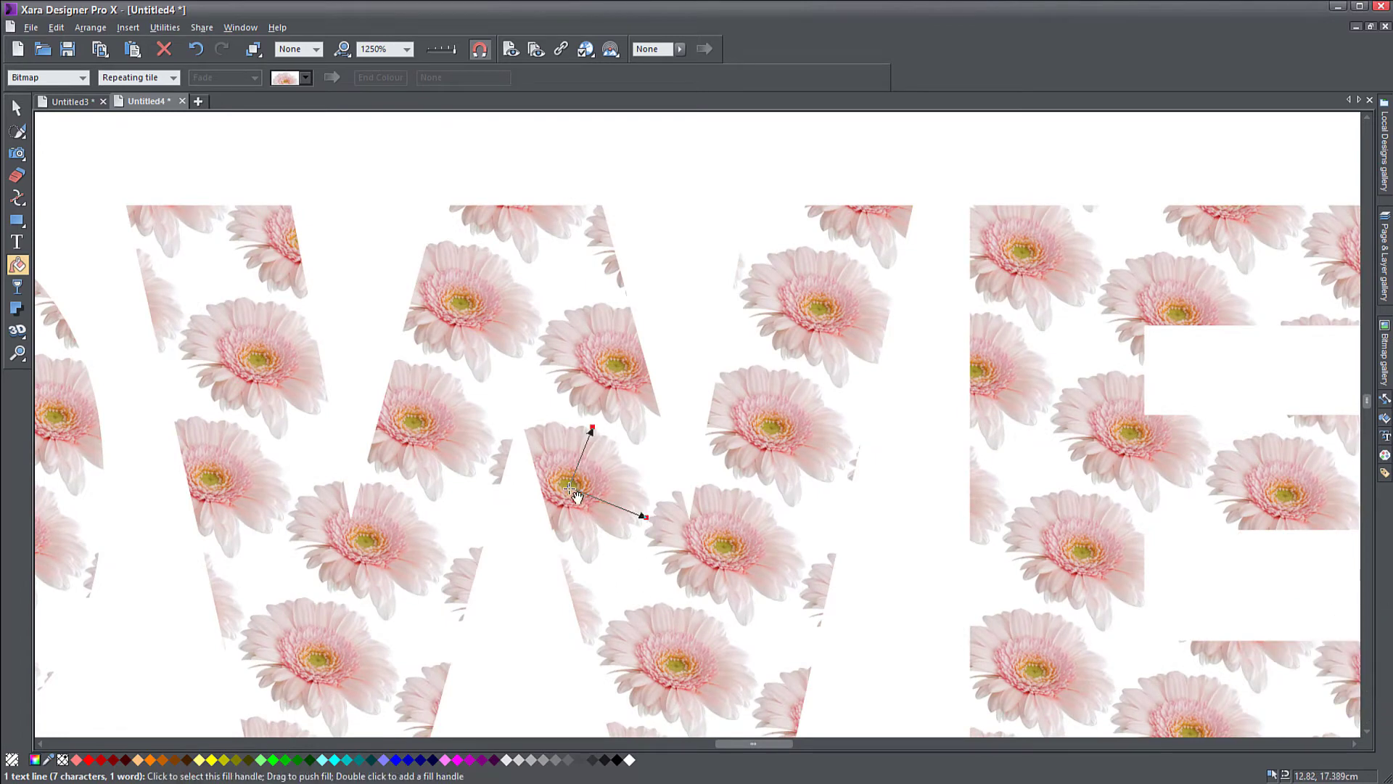
{"action": "left_click_drag", "start_coordinate": [575, 491], "coordinate": [533, 339]}
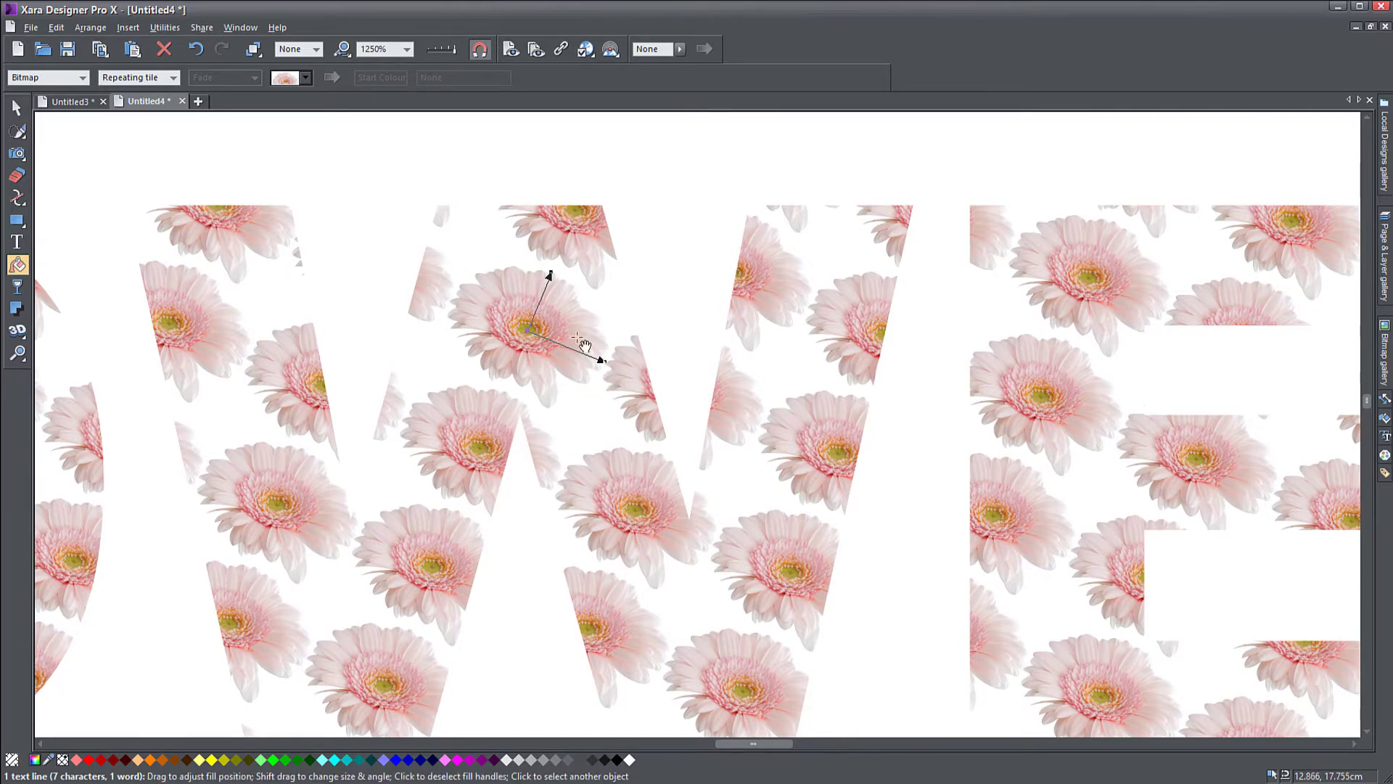
{"action": "scroll", "coordinate": [572, 482], "scroll_direction": "down", "scroll_amount": 5}
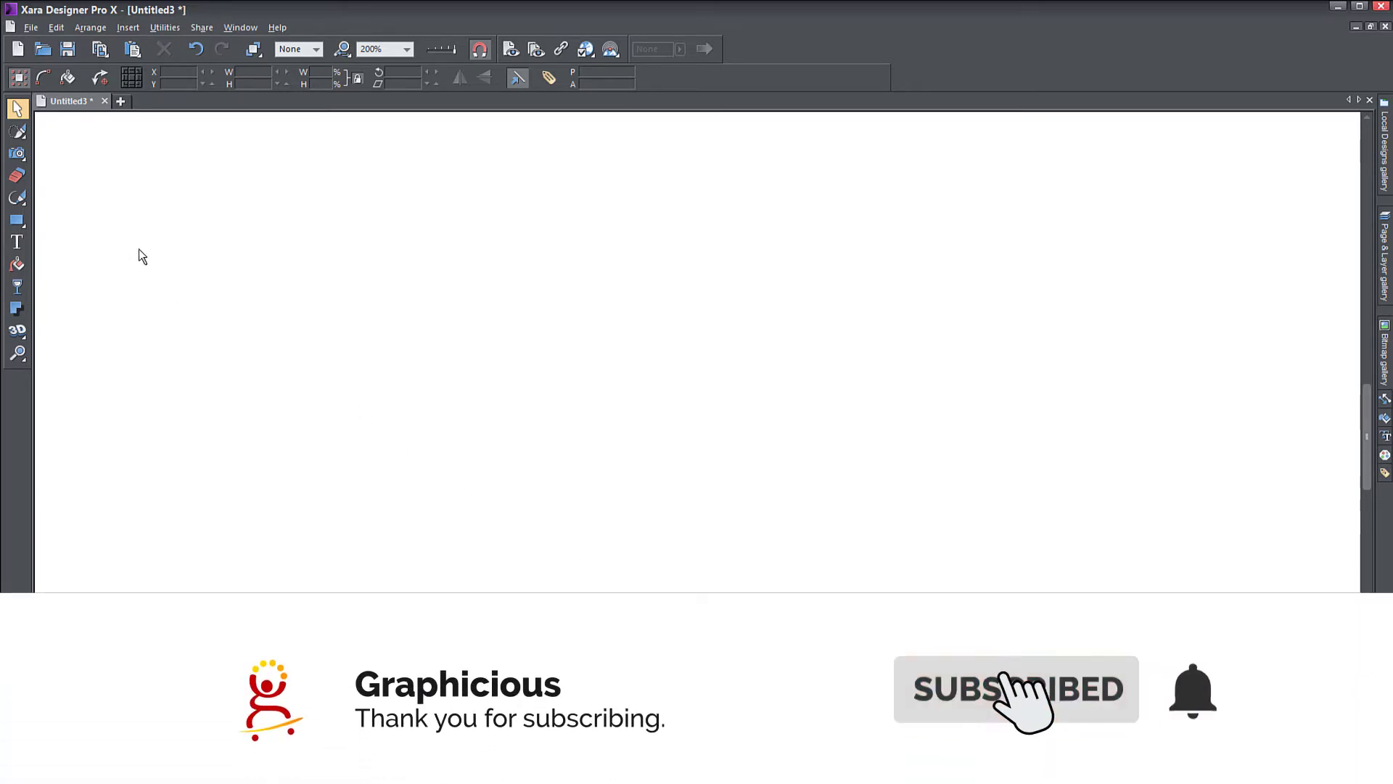
Draw a rectangle on the page and fill it light grey.
{"action": "left_click", "coordinate": [17, 220]}
{"action": "left_click_drag", "start_coordinate": [336, 248], "coordinate": [694, 449]}
{"action": "left_click_drag", "start_coordinate": [728, 503], "coordinate": [917, 672]}
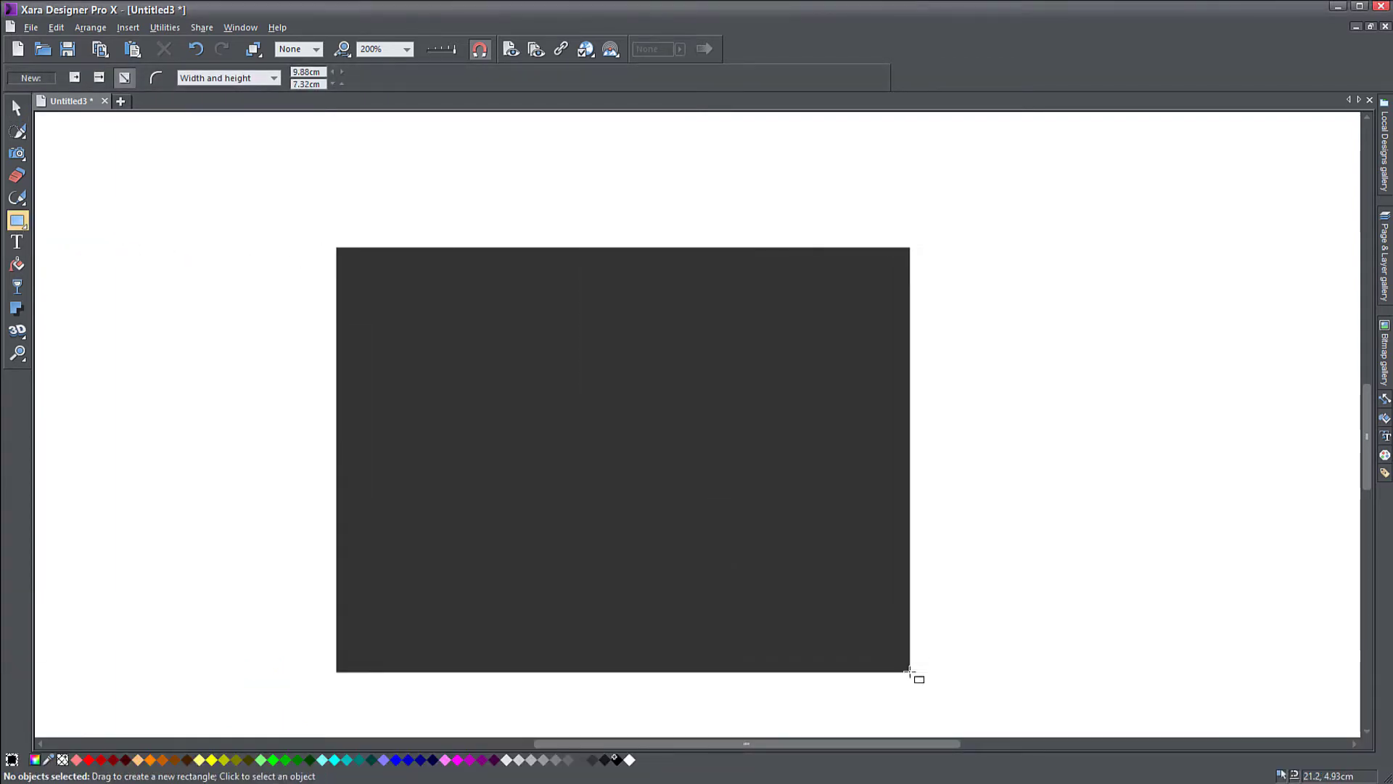
{"action": "key", "text": "F2"}
{"action": "left_click_drag", "start_coordinate": [466, 450], "coordinate": [596, 370]}
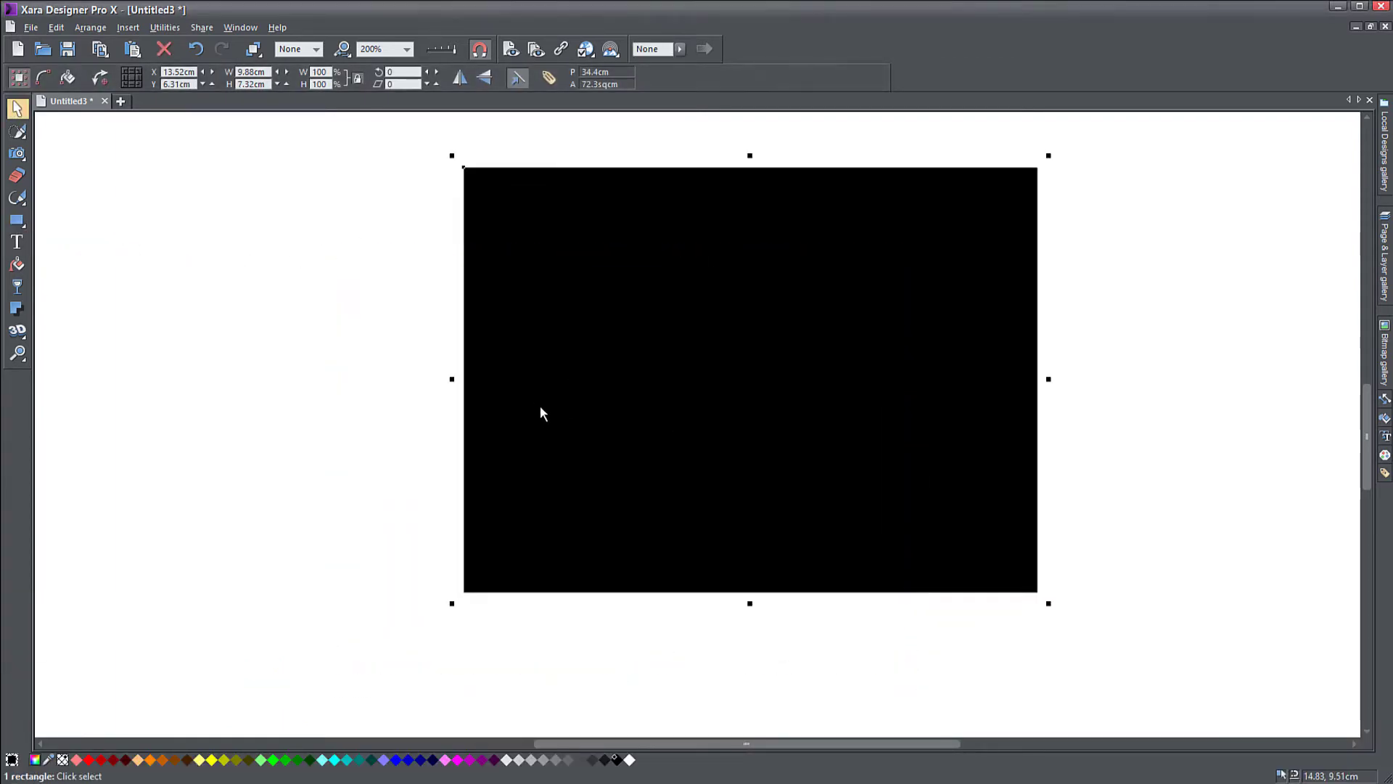
{"action": "left_click", "coordinate": [507, 760]}
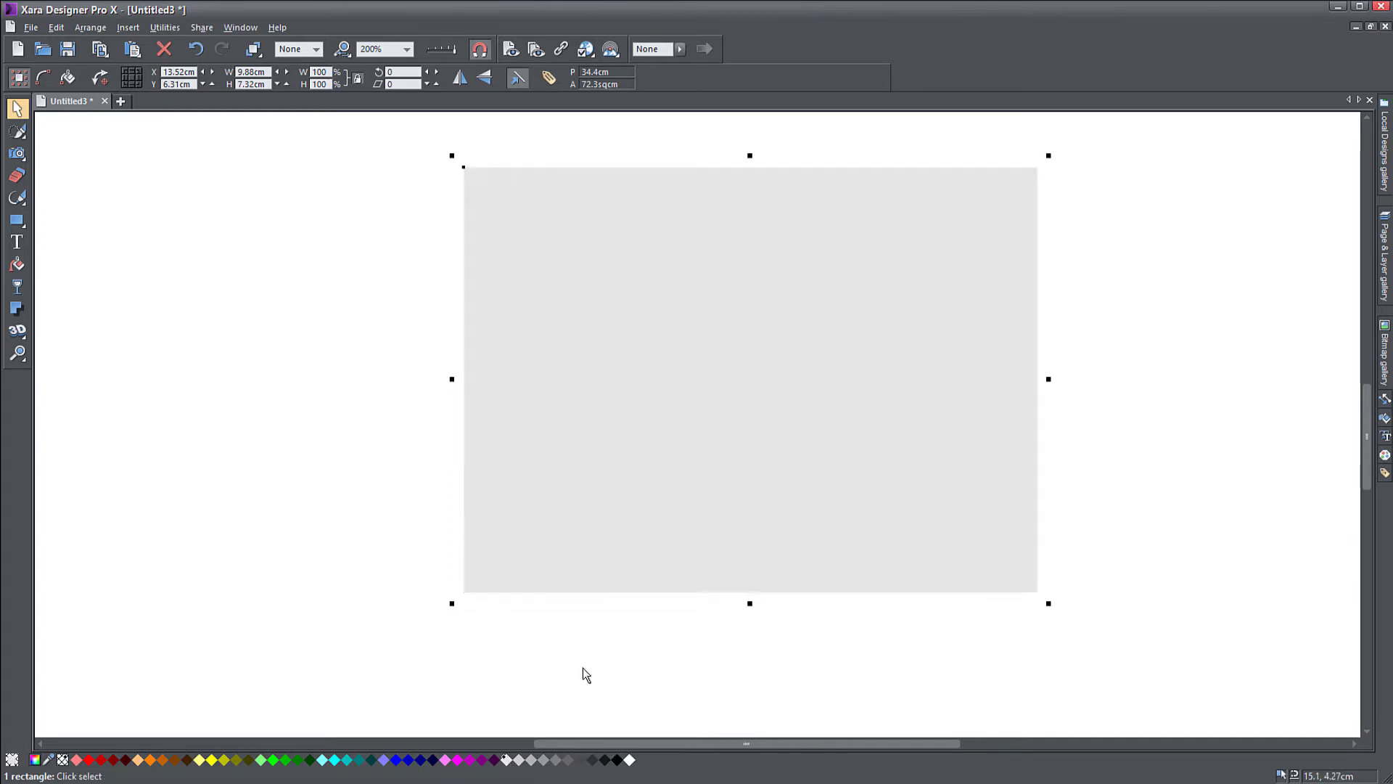
Resize the grey rectangle to 5.68 by 4.21 cm and place it near the top-right.
{"action": "left_click_drag", "start_coordinate": [641, 435], "coordinate": [917, 407]}
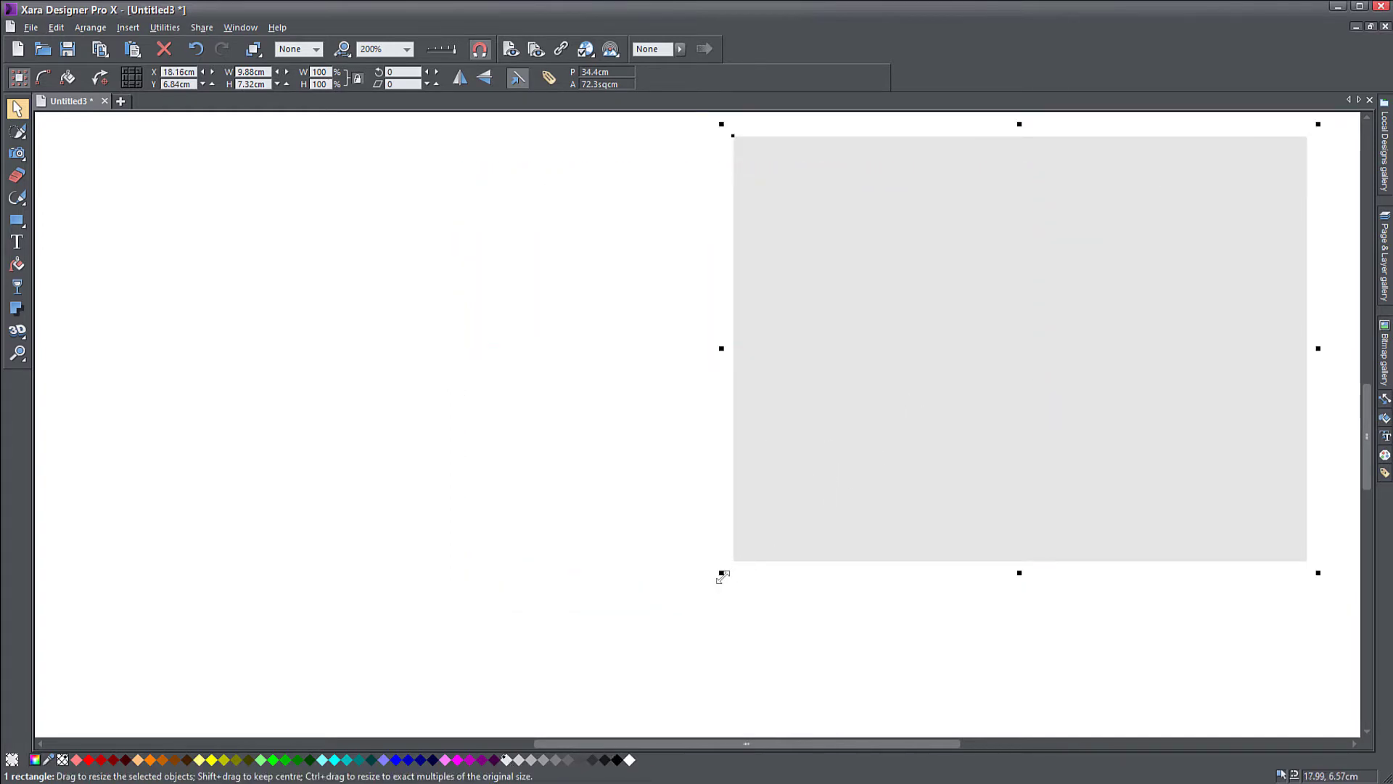
{"action": "left_click_drag", "start_coordinate": [722, 573], "coordinate": [964, 389]}
{"action": "left_click_drag", "start_coordinate": [1023, 334], "coordinate": [1081, 311]}
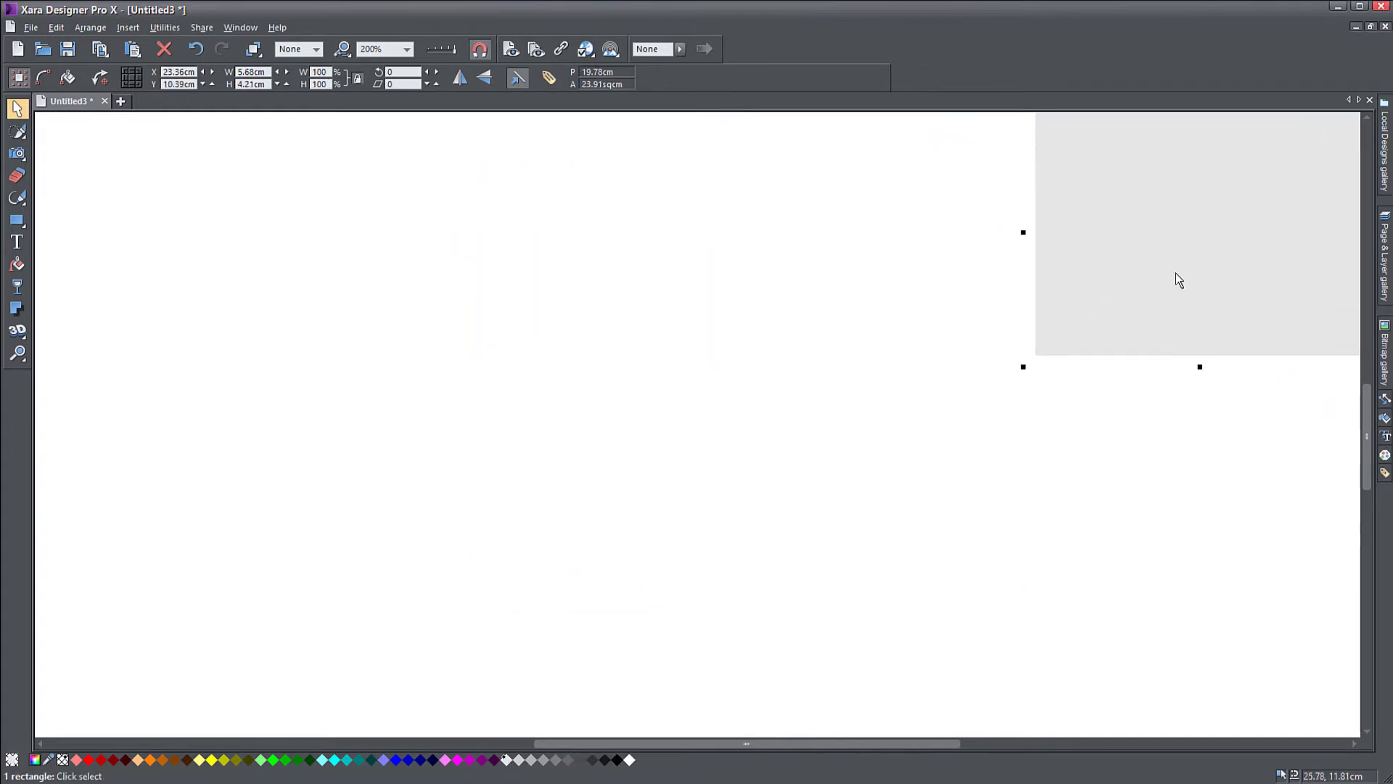
{"action": "left_click_drag", "start_coordinate": [1175, 276], "coordinate": [1140, 312]}
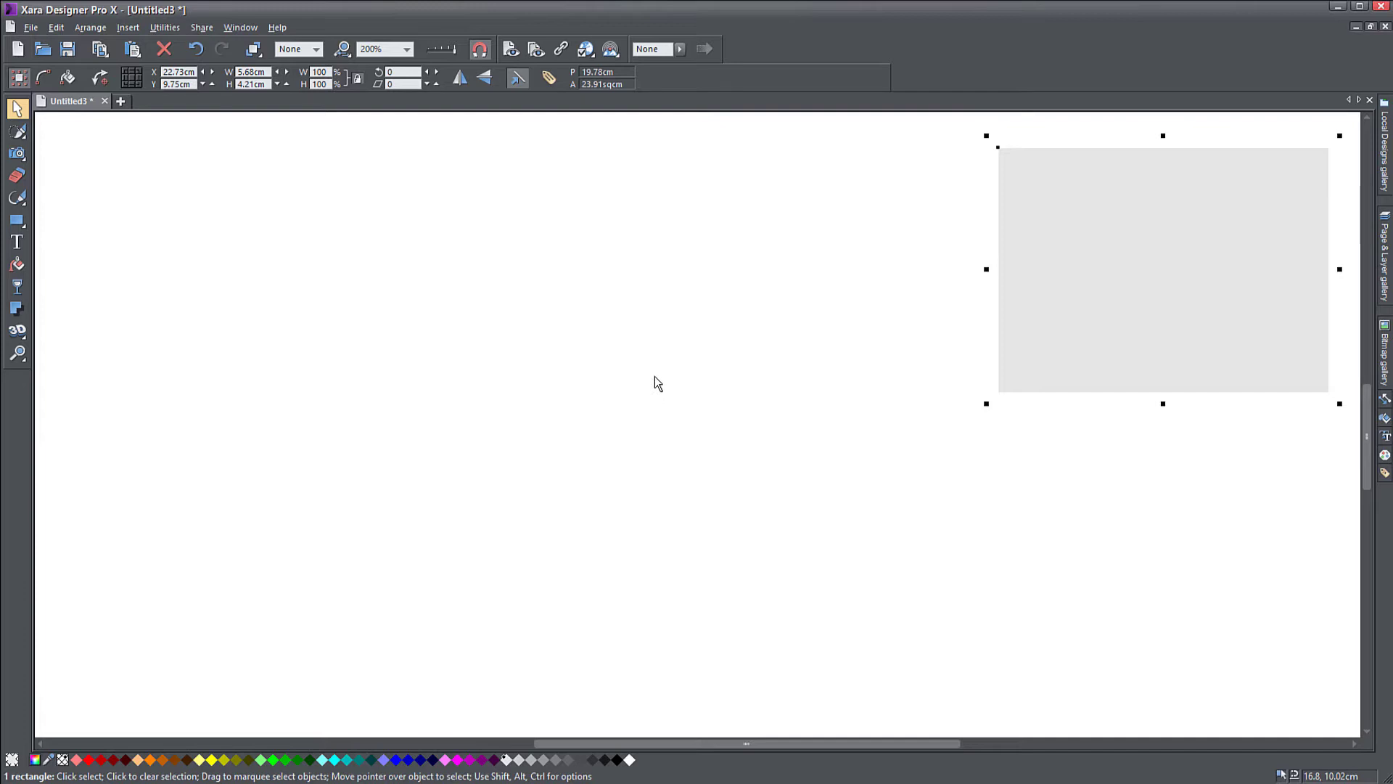
{"action": "left_click", "coordinate": [262, 301]}
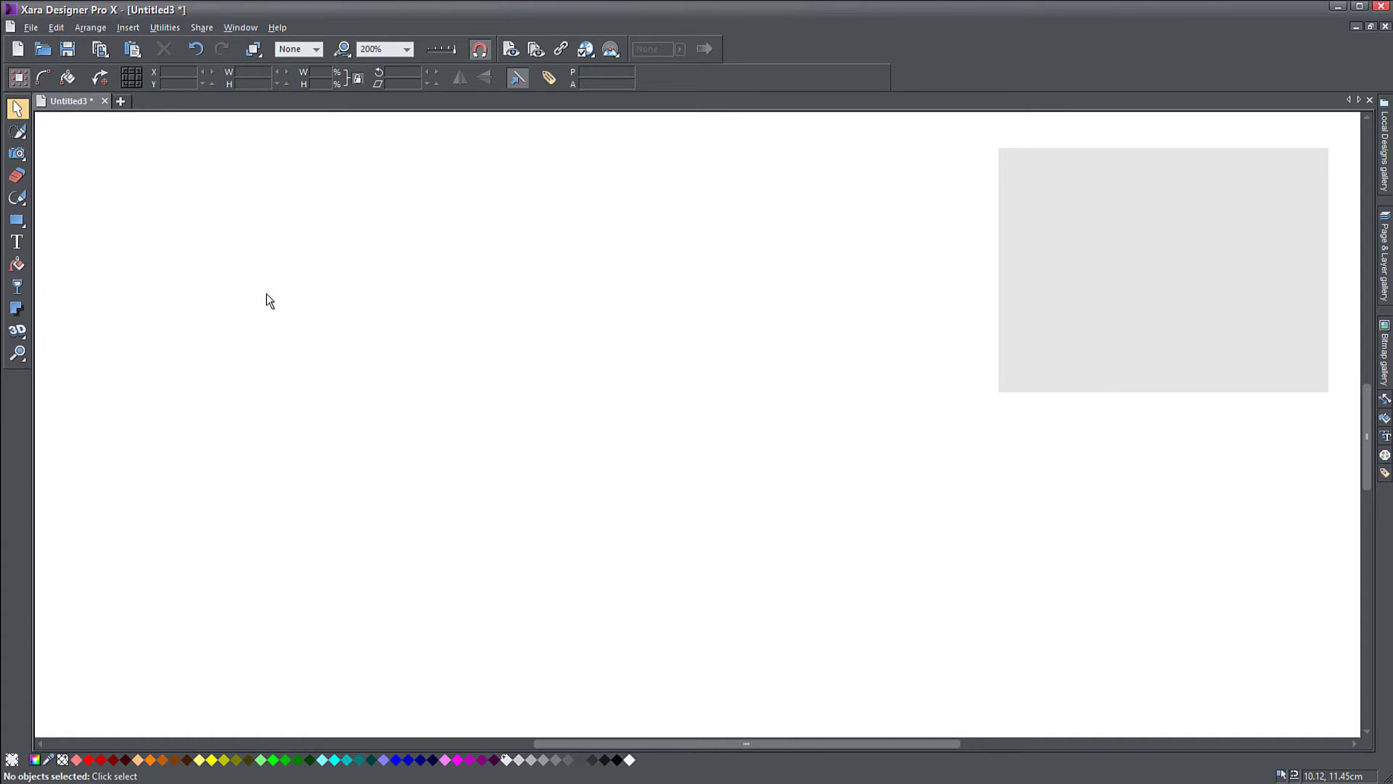
Draw a 2.9 cm square on the left of the page and fill it black.
{"action": "left_click", "coordinate": [15, 223]}
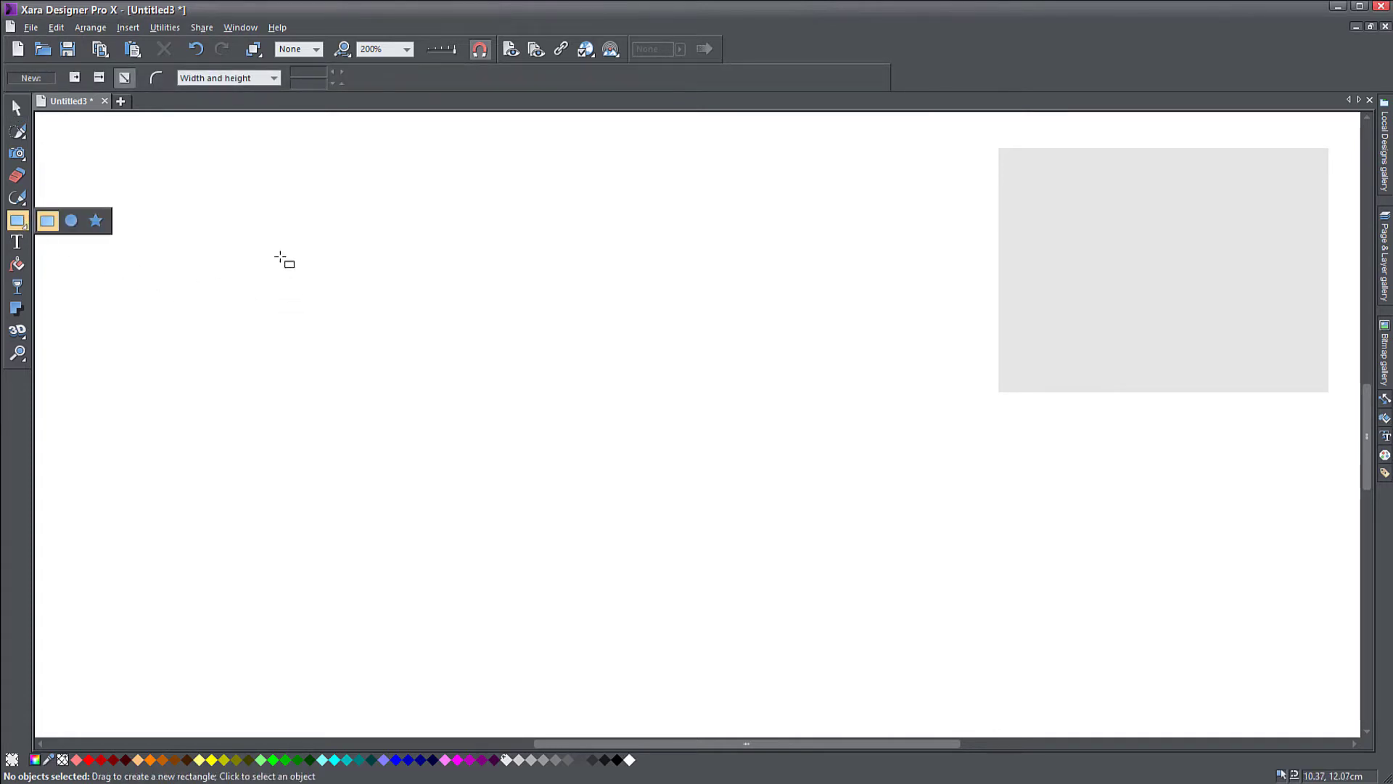
{"action": "left_click_drag", "start_coordinate": [295, 267], "coordinate": [494, 410]}
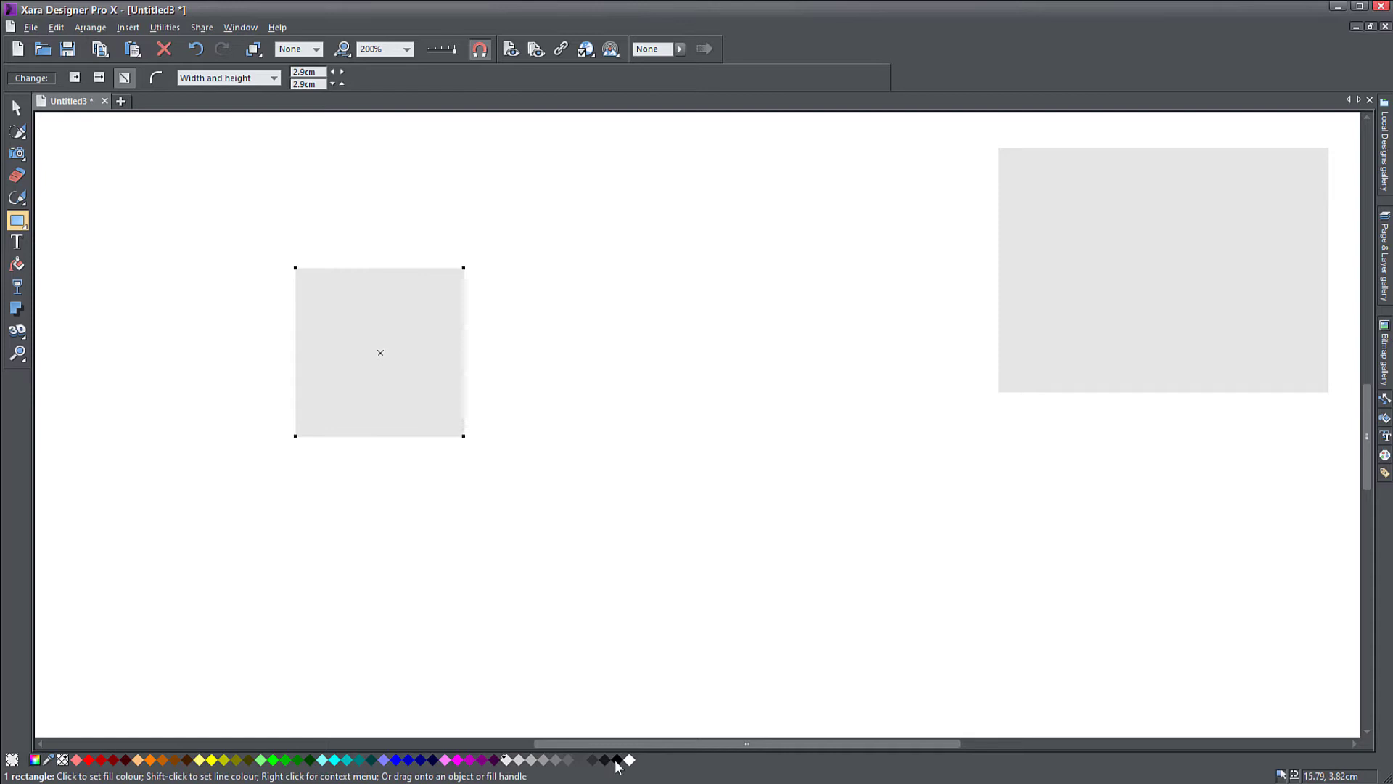
{"action": "left_click", "coordinate": [616, 760]}
Duplicate the black square and place the copy diagonally below-right, corners touching.
{"action": "left_click", "coordinate": [16, 108]}
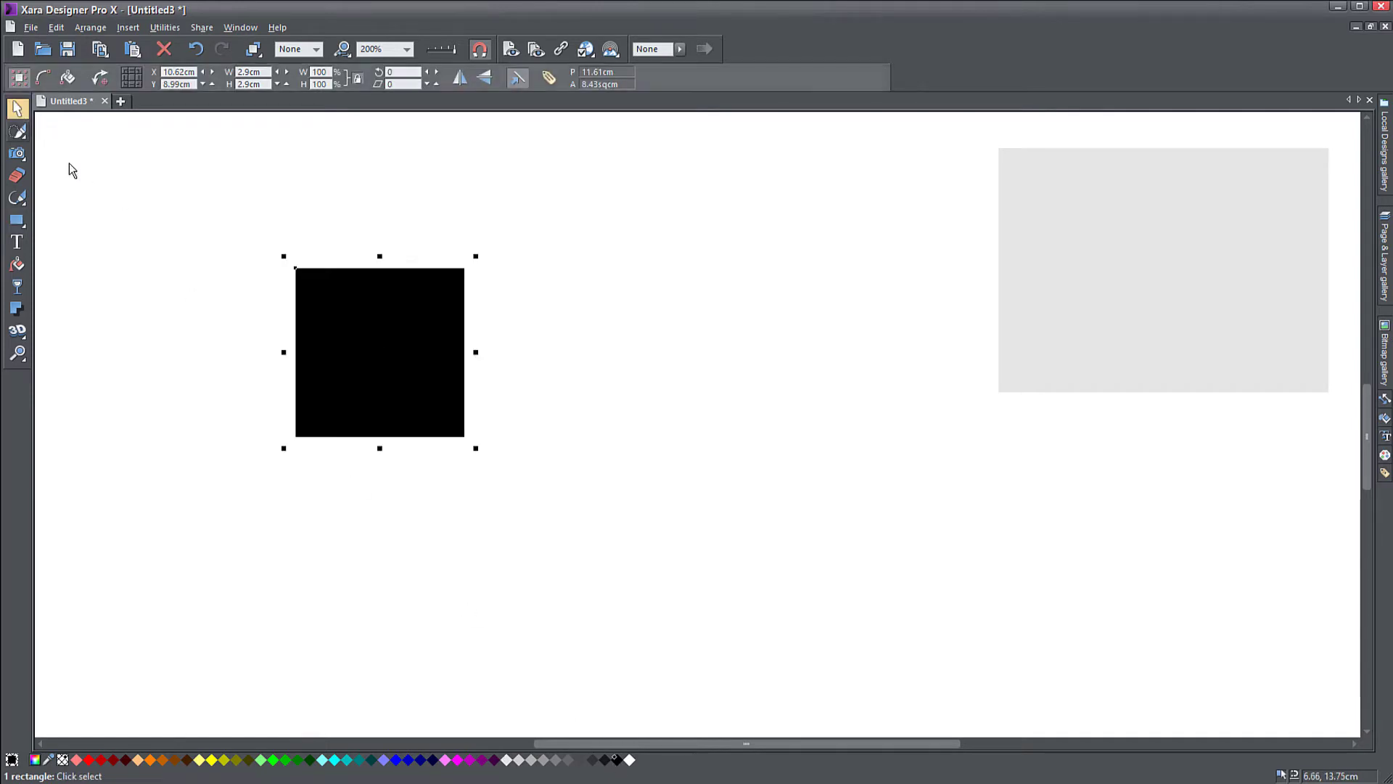
{"action": "key", "text": "ctrl+d"}
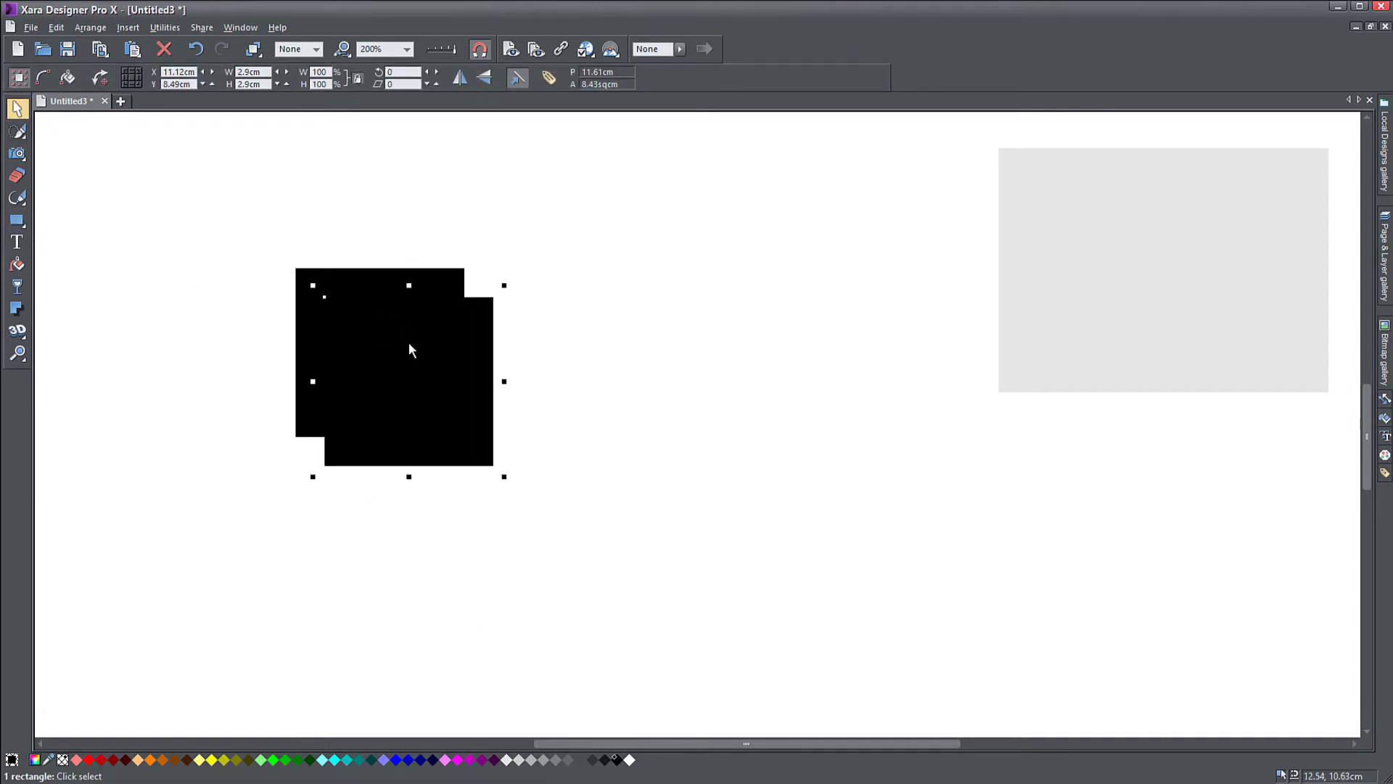
{"action": "left_click_drag", "start_coordinate": [410, 350], "coordinate": [547, 485]}
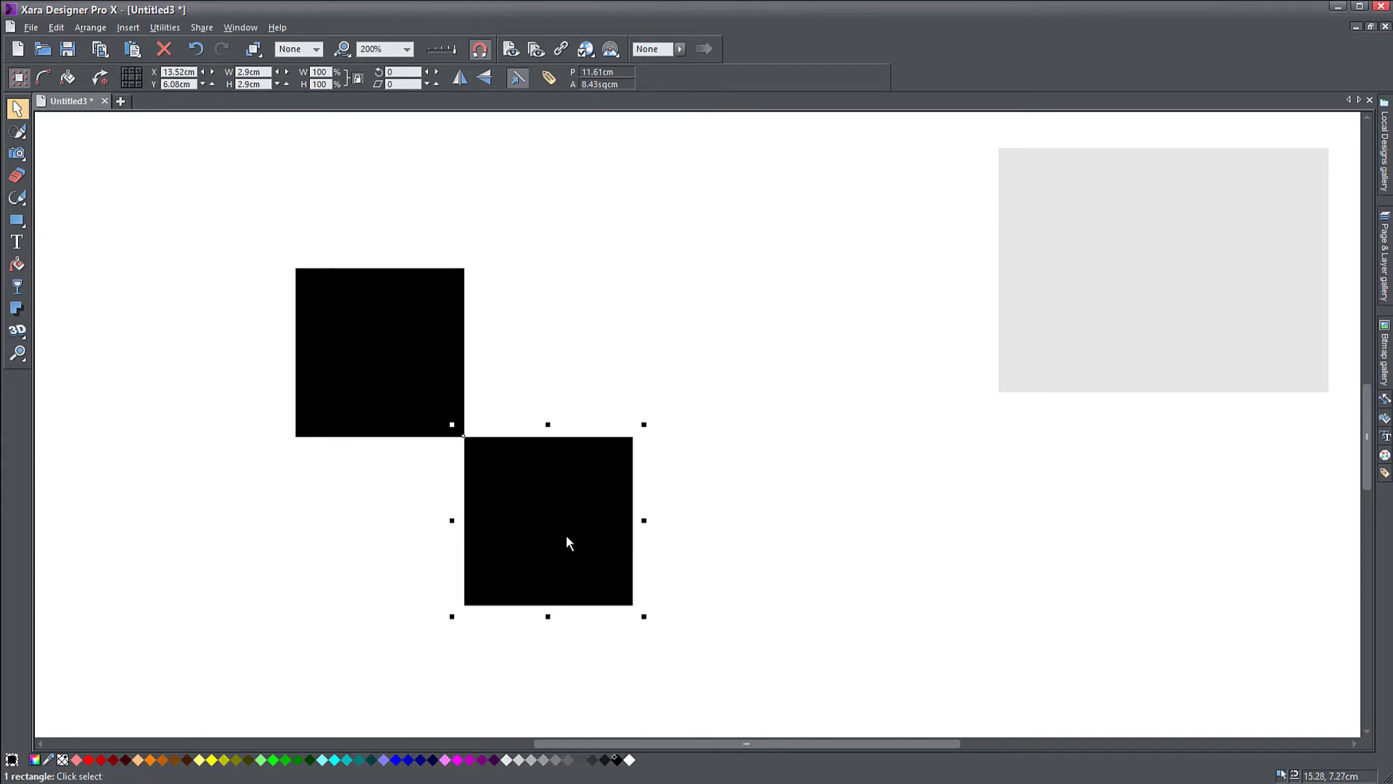
{"action": "left_click", "coordinate": [742, 441]}
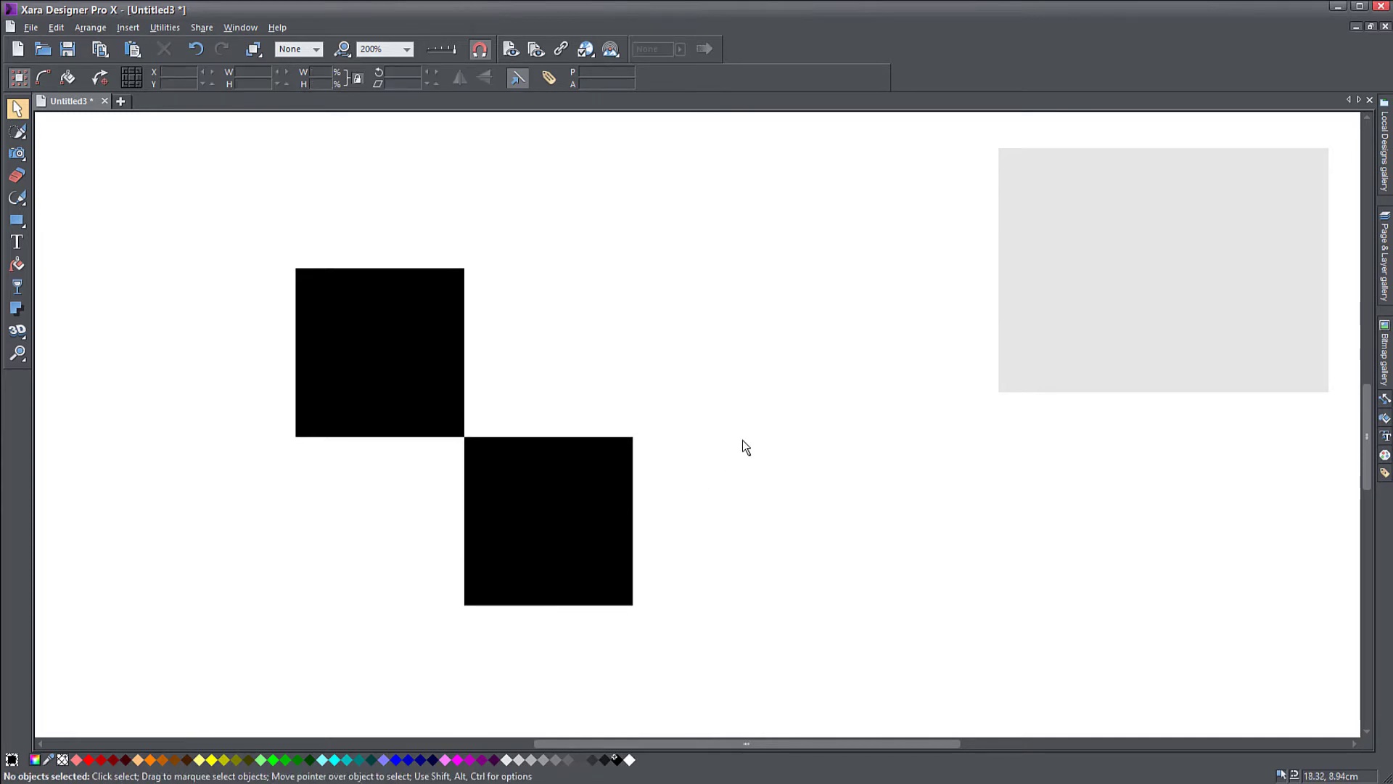
Duplicate a black square, enlarge the copy to 5.81 cm behind both squares, and make it white.
{"action": "left_click", "coordinate": [537, 535]}
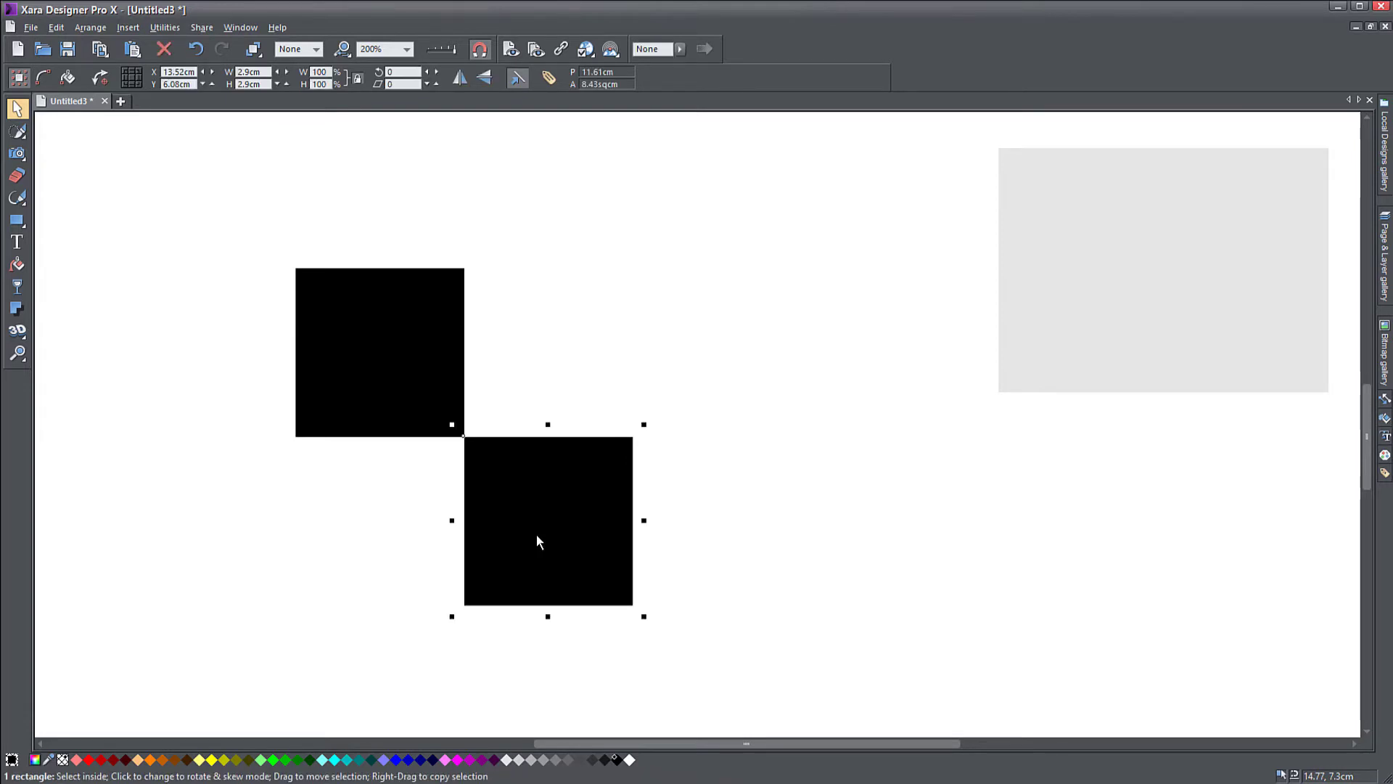
{"action": "key", "text": "ctrl+d"}
{"action": "left_click", "coordinate": [494, 760]}
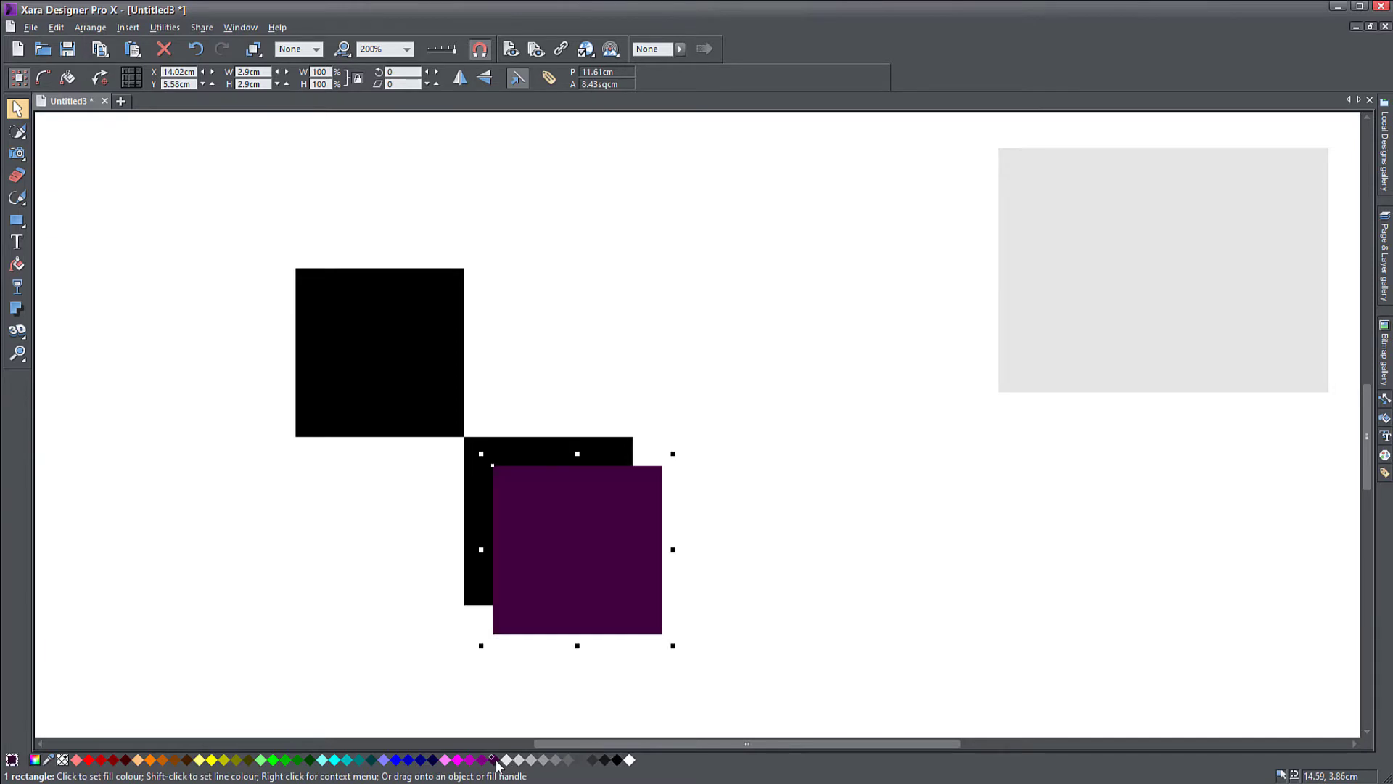
{"action": "left_click_drag", "start_coordinate": [569, 605], "coordinate": [407, 415]}
{"action": "left_click_drag", "start_coordinate": [475, 447], "coordinate": [645, 589]}
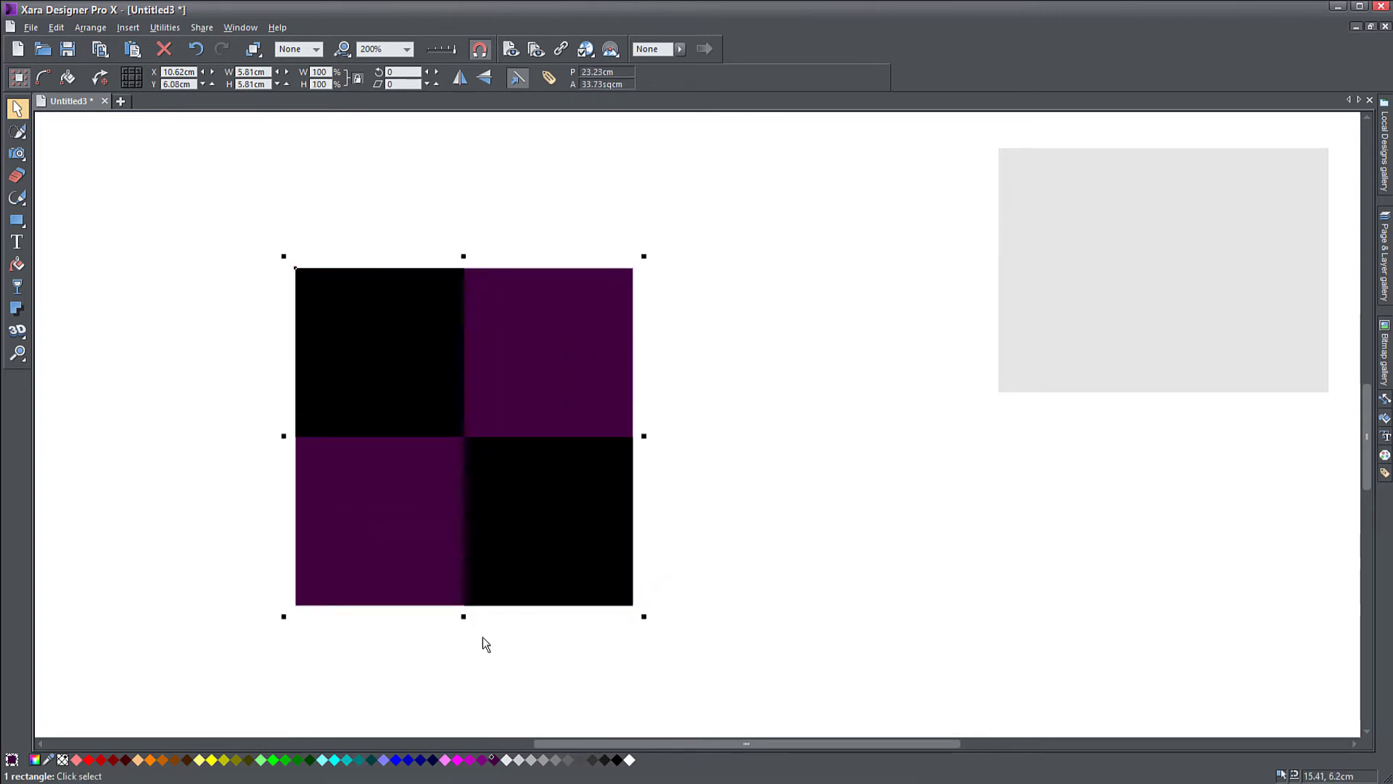
{"action": "left_click", "coordinate": [322, 759]}
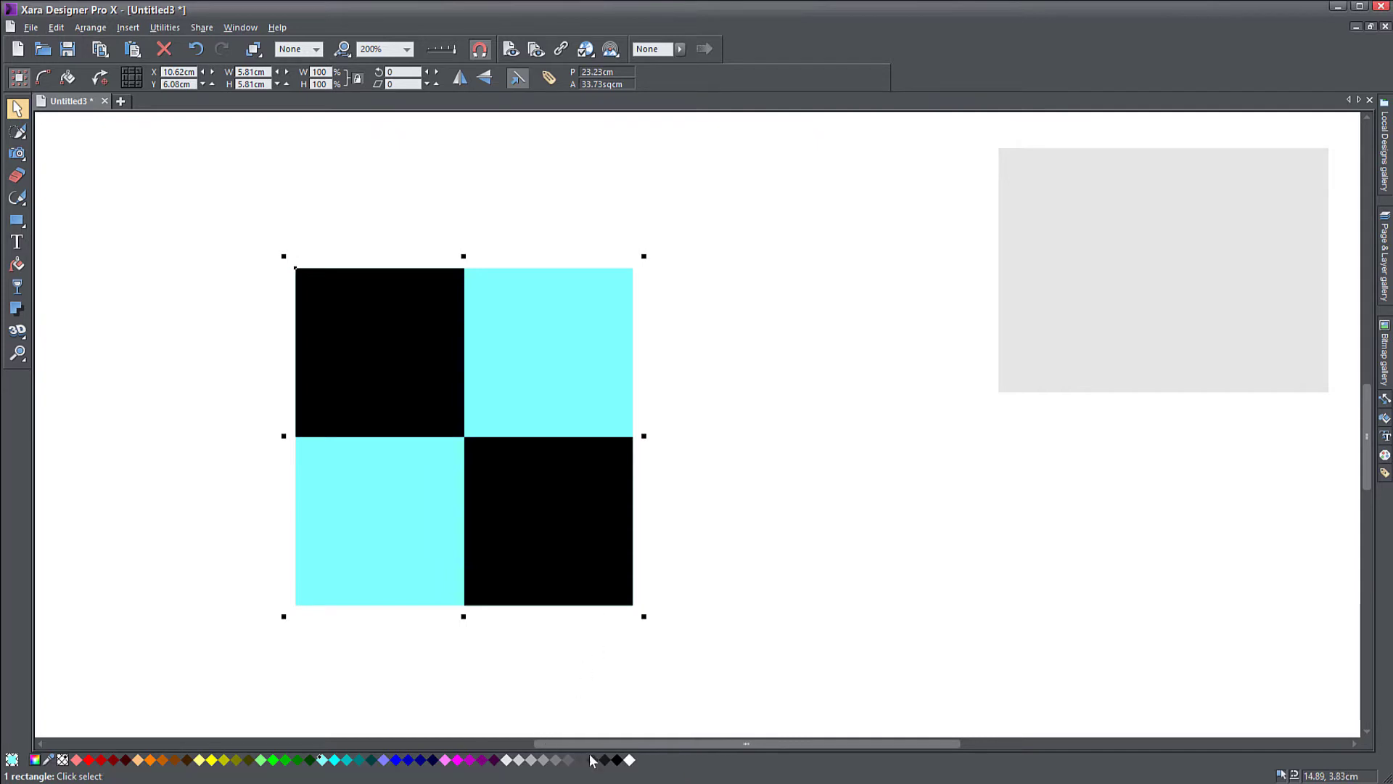
{"action": "left_click", "coordinate": [630, 760]}
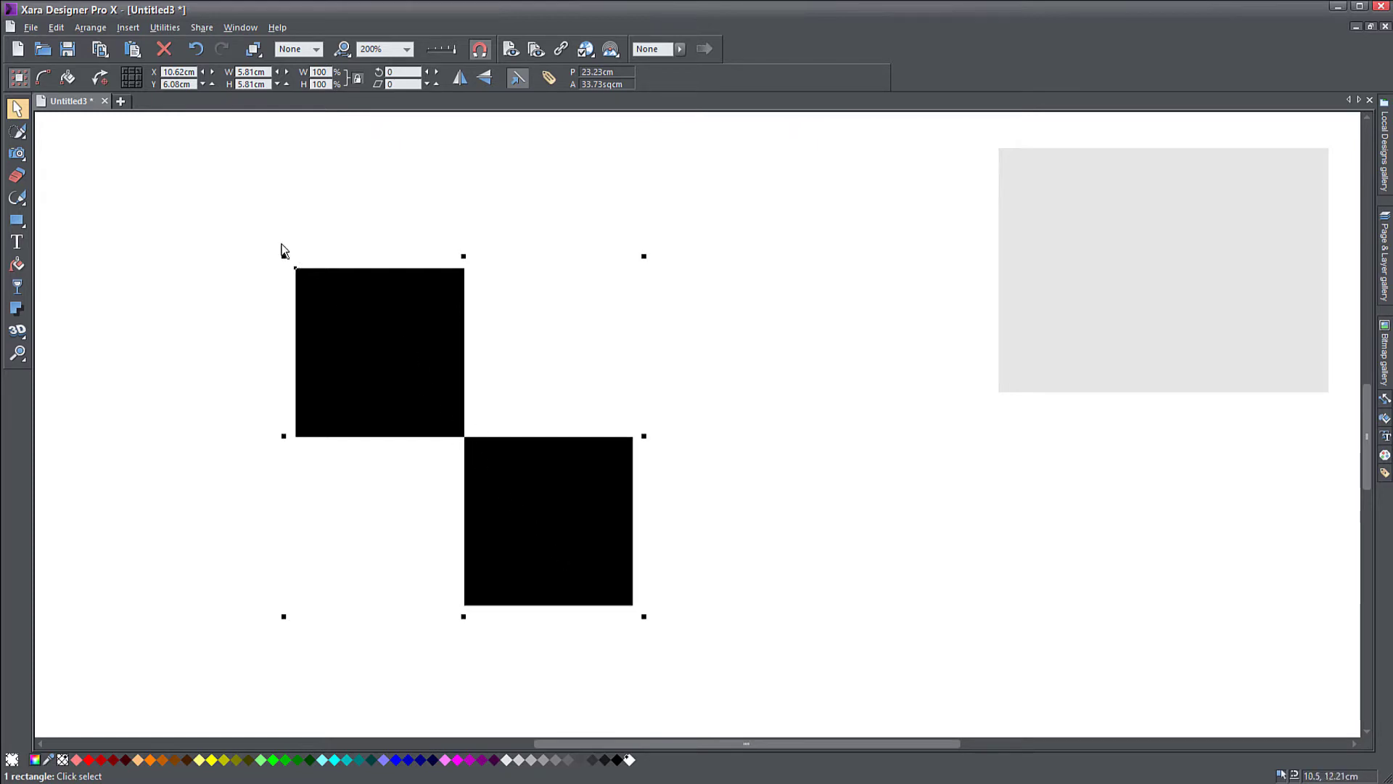
Shrink the three-square checkerboard to 4.56 cm, move it up-left, and reselect all three pieces.
{"action": "left_click_drag", "start_coordinate": [240, 213], "coordinate": [705, 657]}
{"action": "left_click_drag", "start_coordinate": [644, 618], "coordinate": [443, 470]}
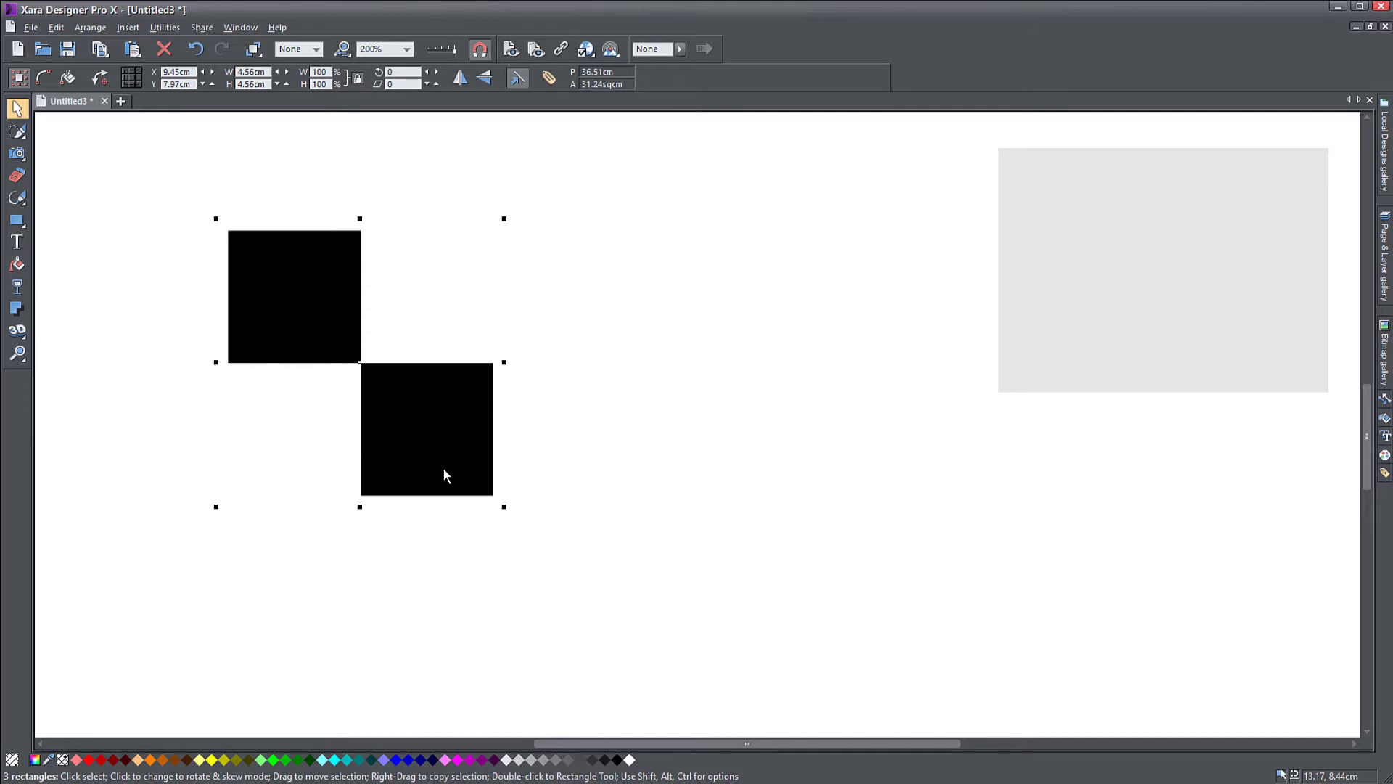
{"action": "right_click", "coordinate": [279, 297]}
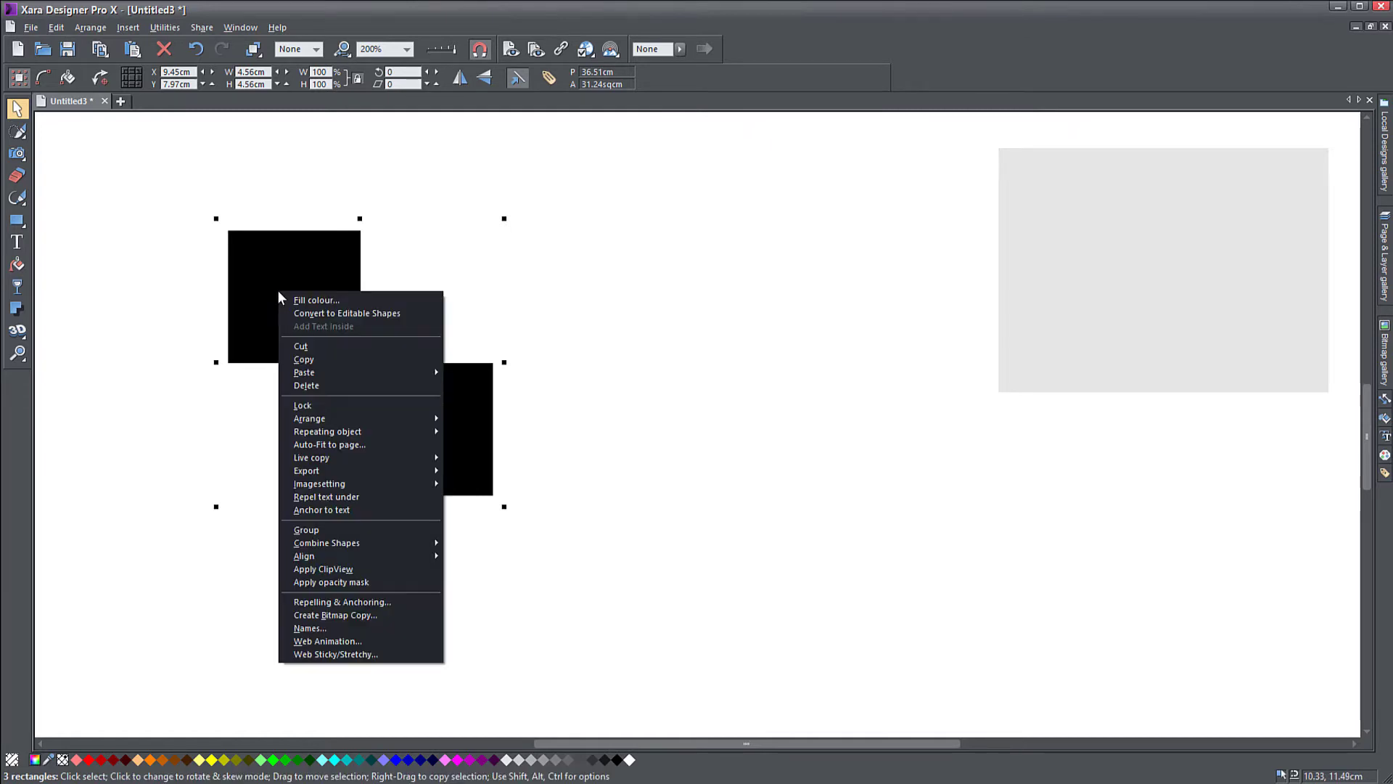
{"action": "left_click", "coordinate": [124, 203]}
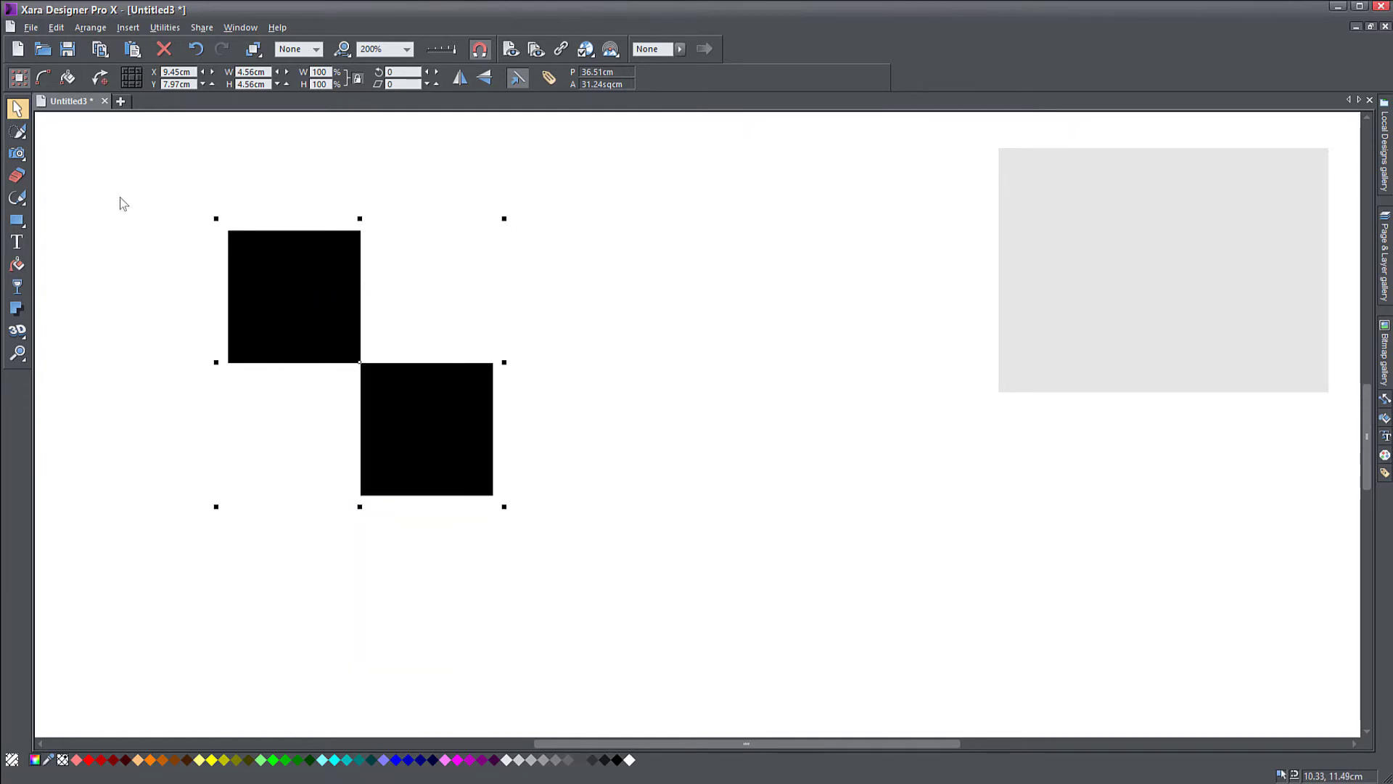
{"action": "left_click", "coordinate": [256, 299]}
{"action": "left_click", "coordinate": [208, 295]}
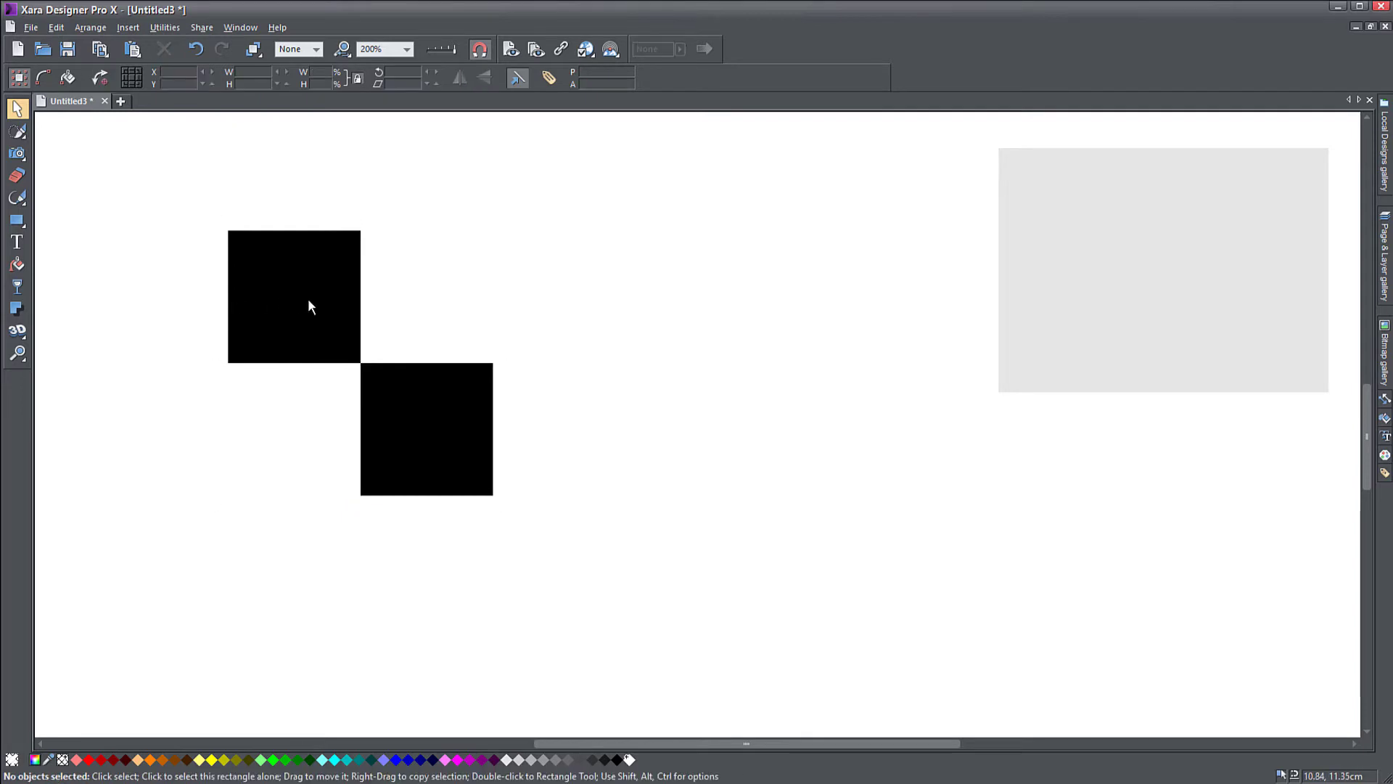
{"action": "left_click", "coordinate": [308, 298]}
{"action": "left_click", "coordinate": [422, 438]}
{"action": "left_click_drag", "start_coordinate": [177, 165], "coordinate": [583, 587]}
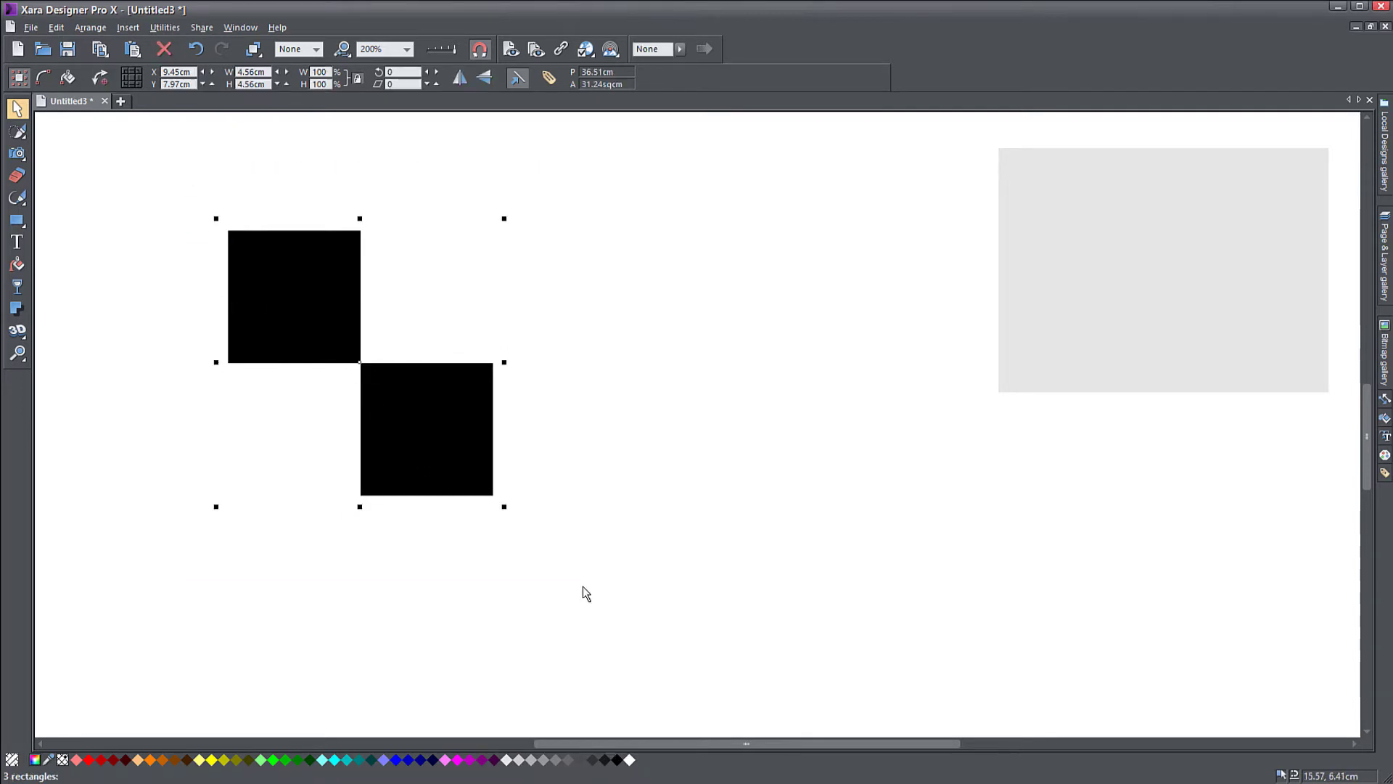
Start Create Bitmap Copy for the selected checkerboard and check its 173 by 173 pixel PNG format.
{"action": "right_click", "coordinate": [292, 314]}
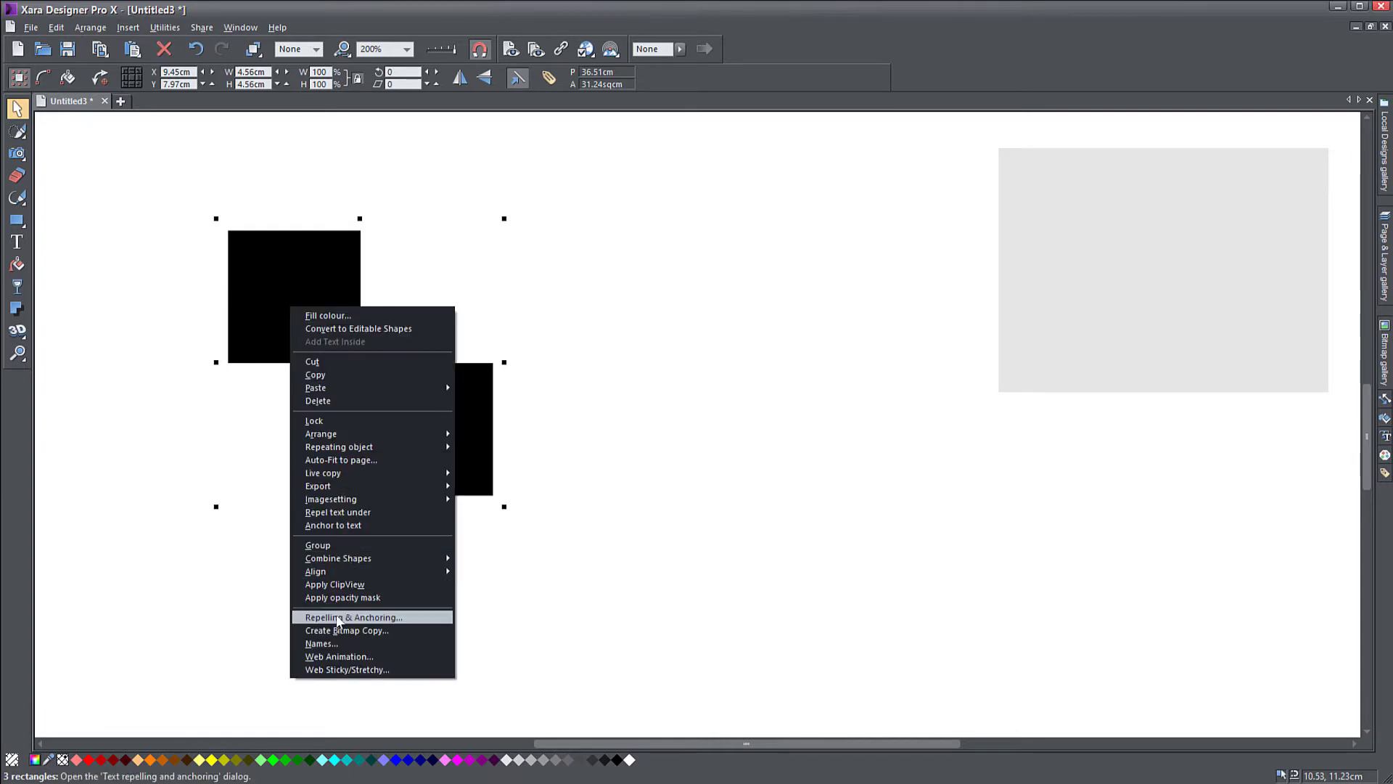
{"action": "left_click", "coordinate": [378, 631]}
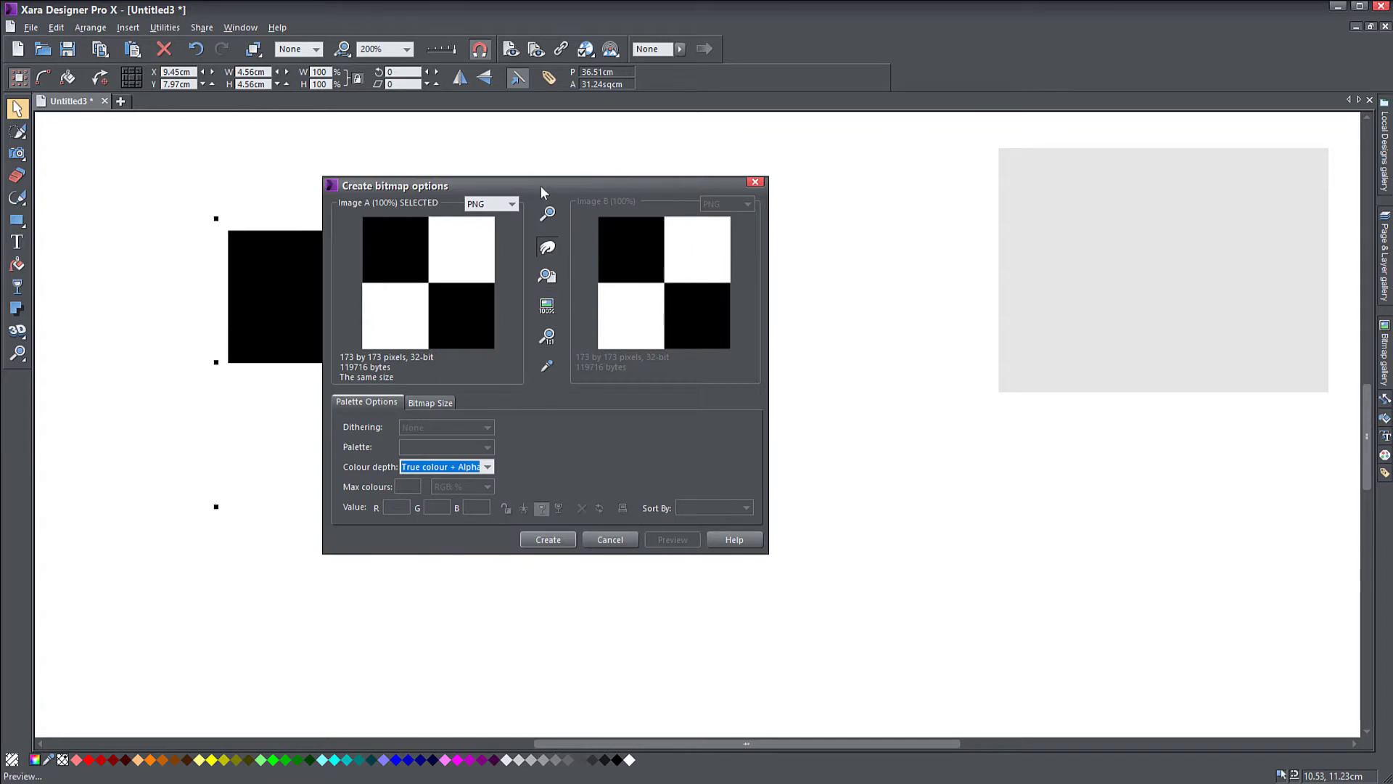
{"action": "left_click_drag", "start_coordinate": [540, 184], "coordinate": [435, 198]}
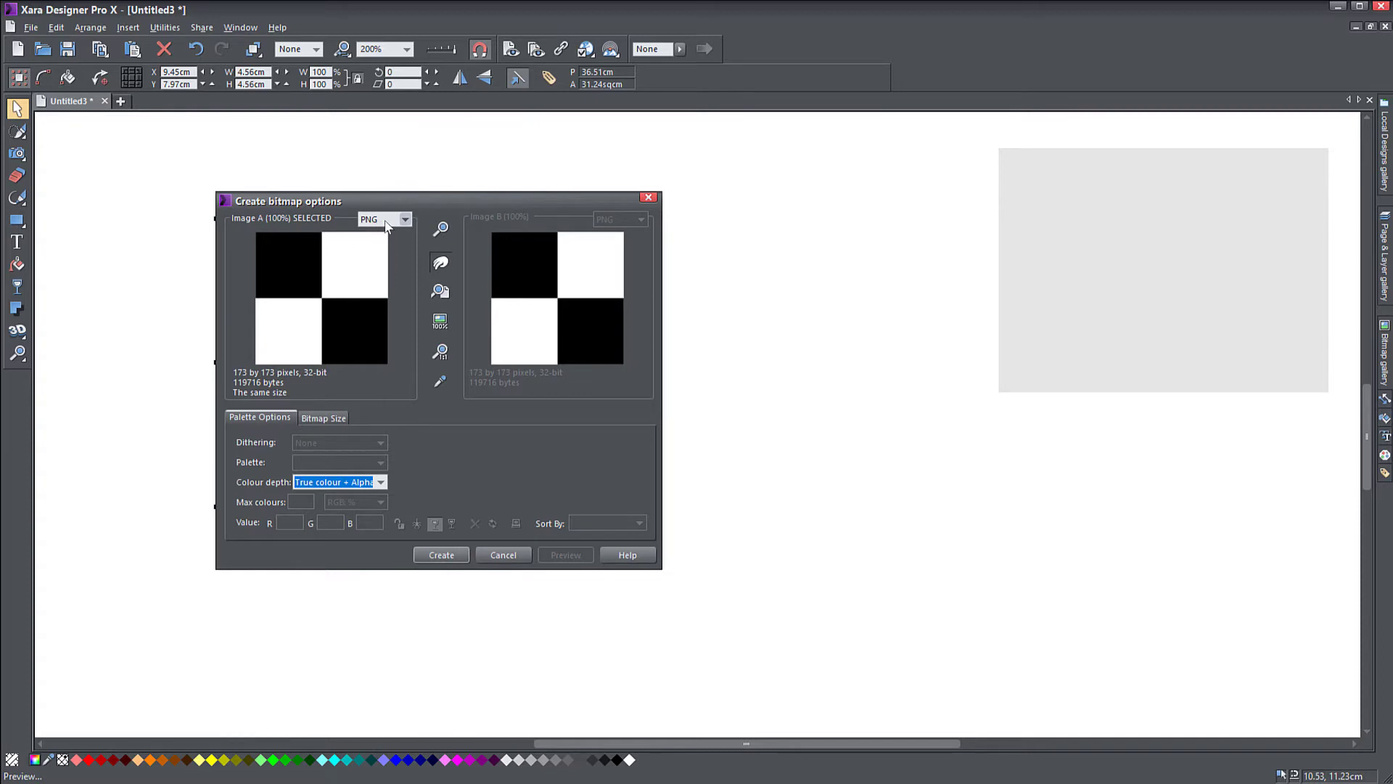
{"action": "left_click", "coordinate": [386, 221]}
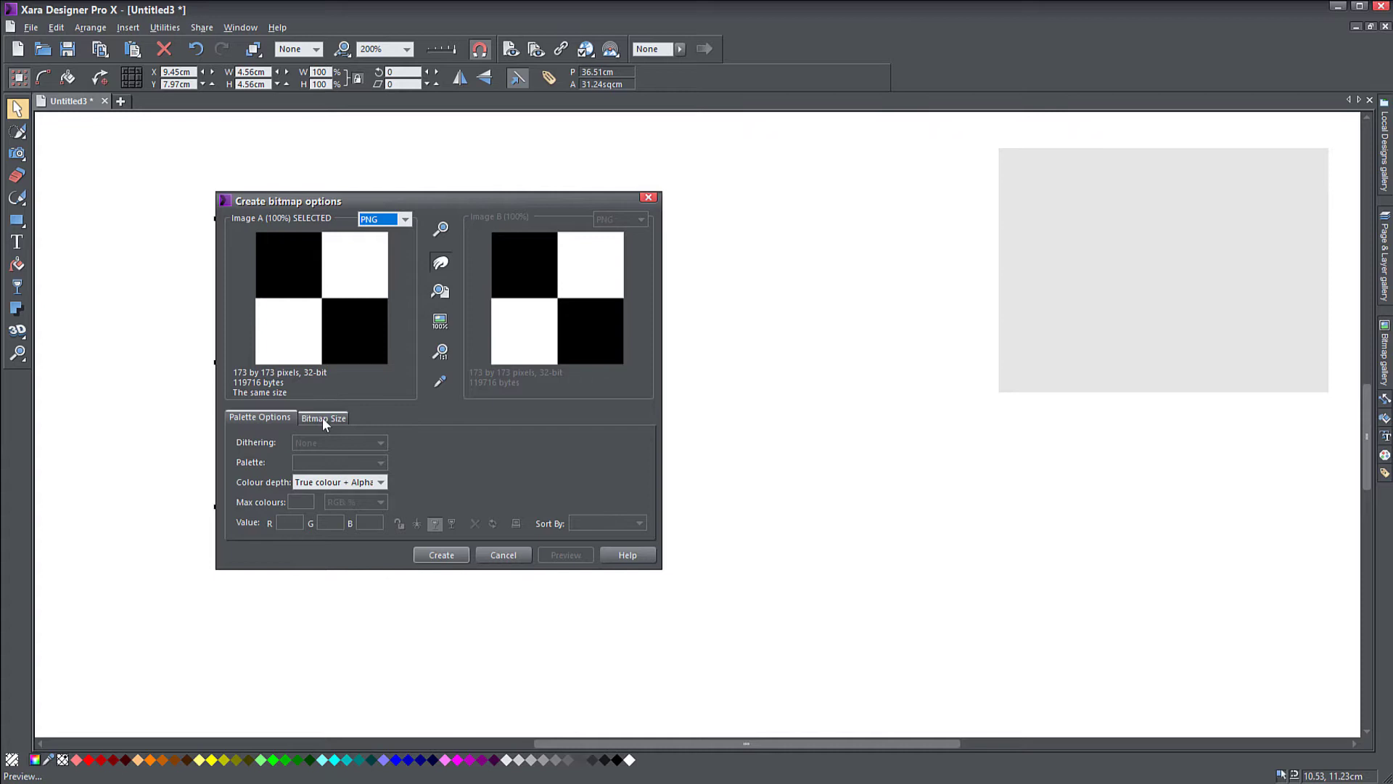
Create a 1000 by 1000 pixel bitmap copy of the checkerboard, starting from 300 dpi.
{"action": "left_click", "coordinate": [322, 416]}
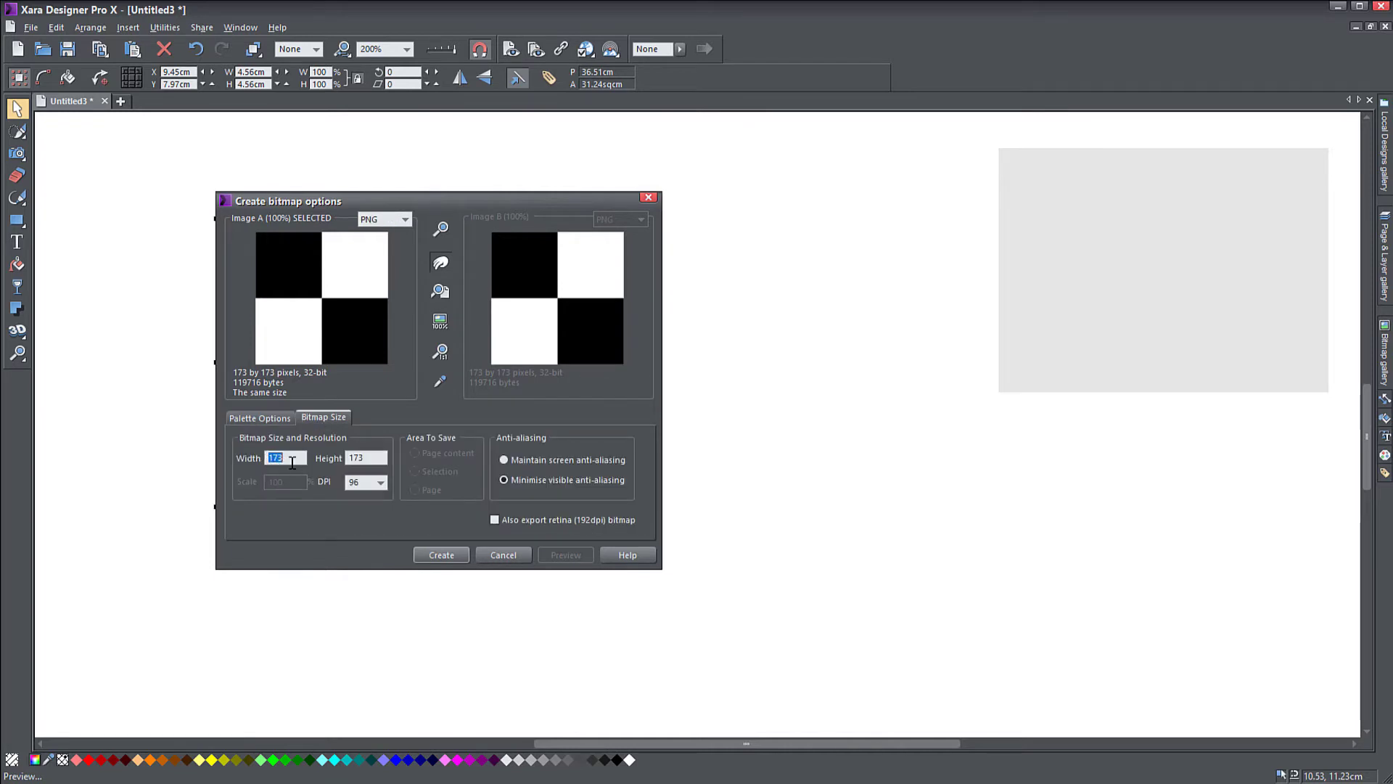
{"action": "left_click", "coordinate": [380, 483]}
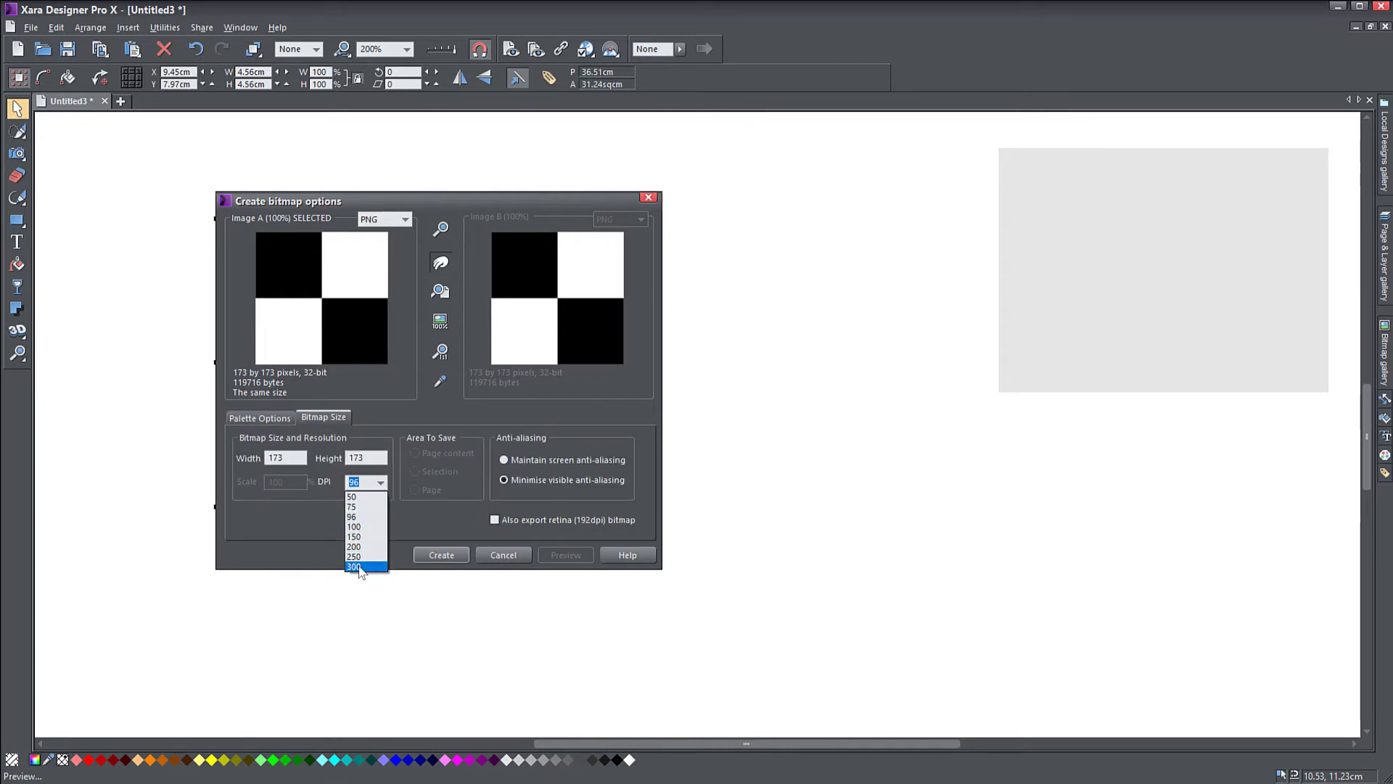
{"action": "left_click", "coordinate": [361, 530]}
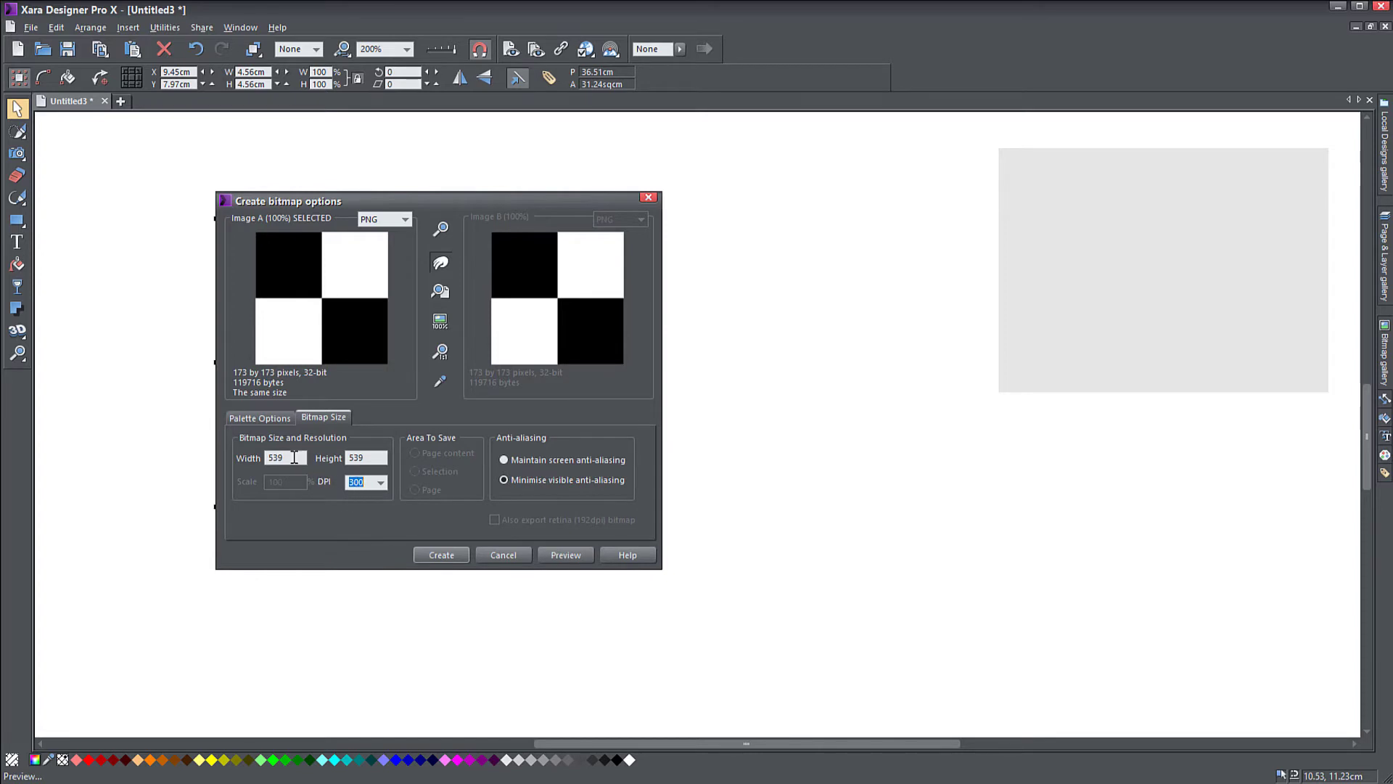
{"action": "left_click_drag", "start_coordinate": [294, 457], "coordinate": [261, 458]}
{"action": "type", "text": "1000"}
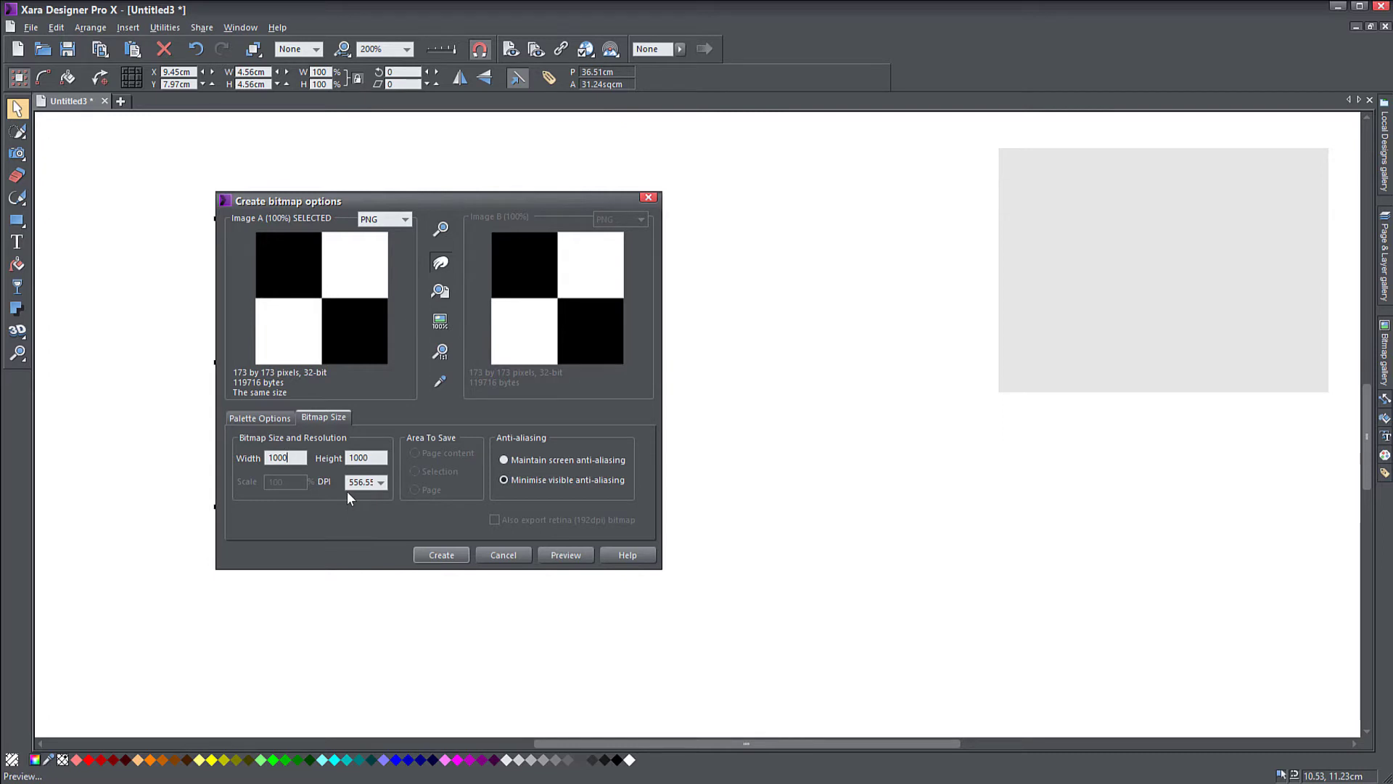
{"action": "left_click", "coordinate": [442, 555]}
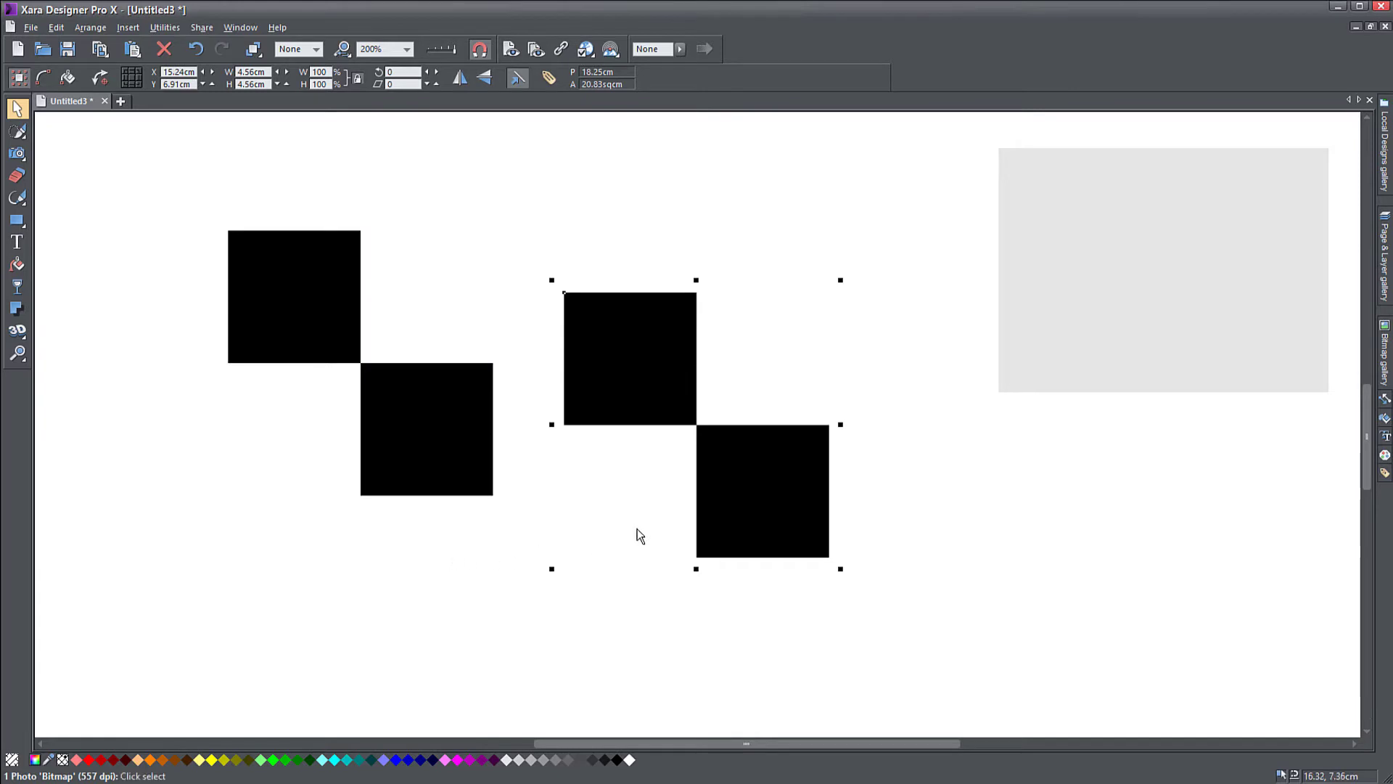
Place the checkerboard bitmap beside the originals, undoing an accidental move of one square.
{"action": "left_click_drag", "start_coordinate": [757, 436], "coordinate": [780, 453]}
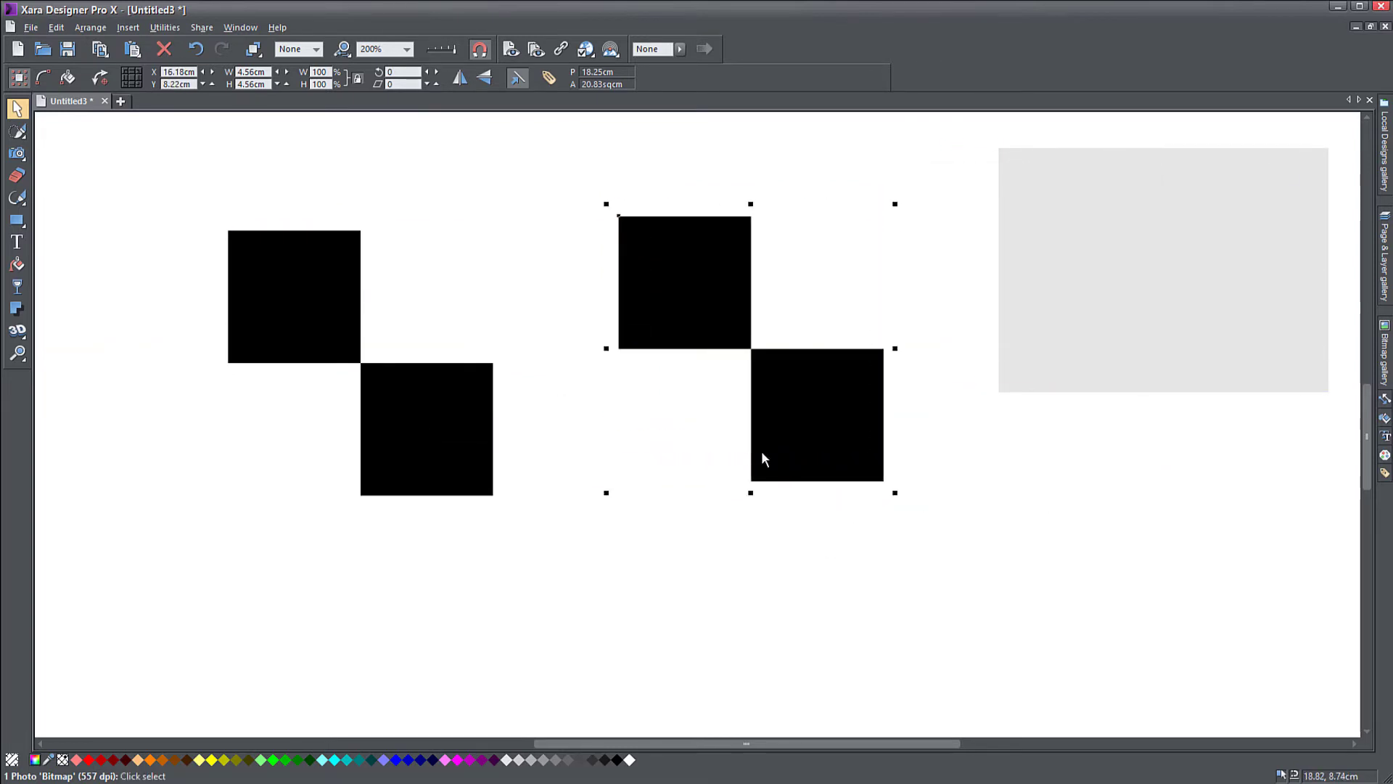
{"action": "left_click_drag", "start_coordinate": [456, 453], "coordinate": [496, 475]}
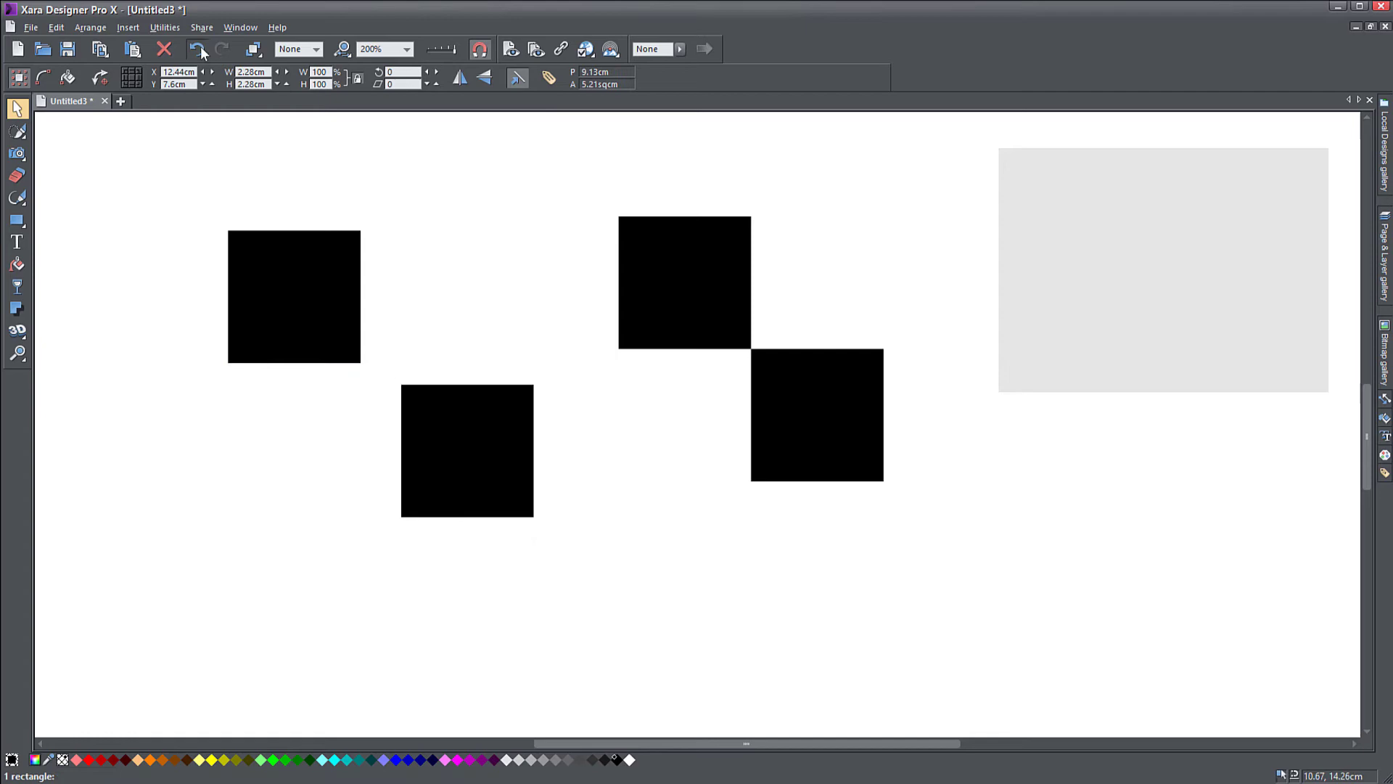
{"action": "left_click", "coordinate": [195, 48]}
{"action": "left_click_drag", "start_coordinate": [172, 212], "coordinate": [581, 562]}
{"action": "mouse_move", "coordinate": [436, 463]}
{"action": "left_mouse_down"}
{"action": "mouse_move", "coordinate": [323, 467]}
{"action": "mouse_move", "coordinate": [1225, 369]}
{"action": "mouse_move", "coordinate": [421, 423]}
{"action": "mouse_move", "coordinate": [1190, 333]}
{"action": "mouse_move", "coordinate": [1219, 314]}
{"action": "mouse_move", "coordinate": [410, 444]}
{"action": "mouse_move", "coordinate": [457, 451]}
{"action": "mouse_move", "coordinate": [444, 450]}
{"action": "left_mouse_up"}
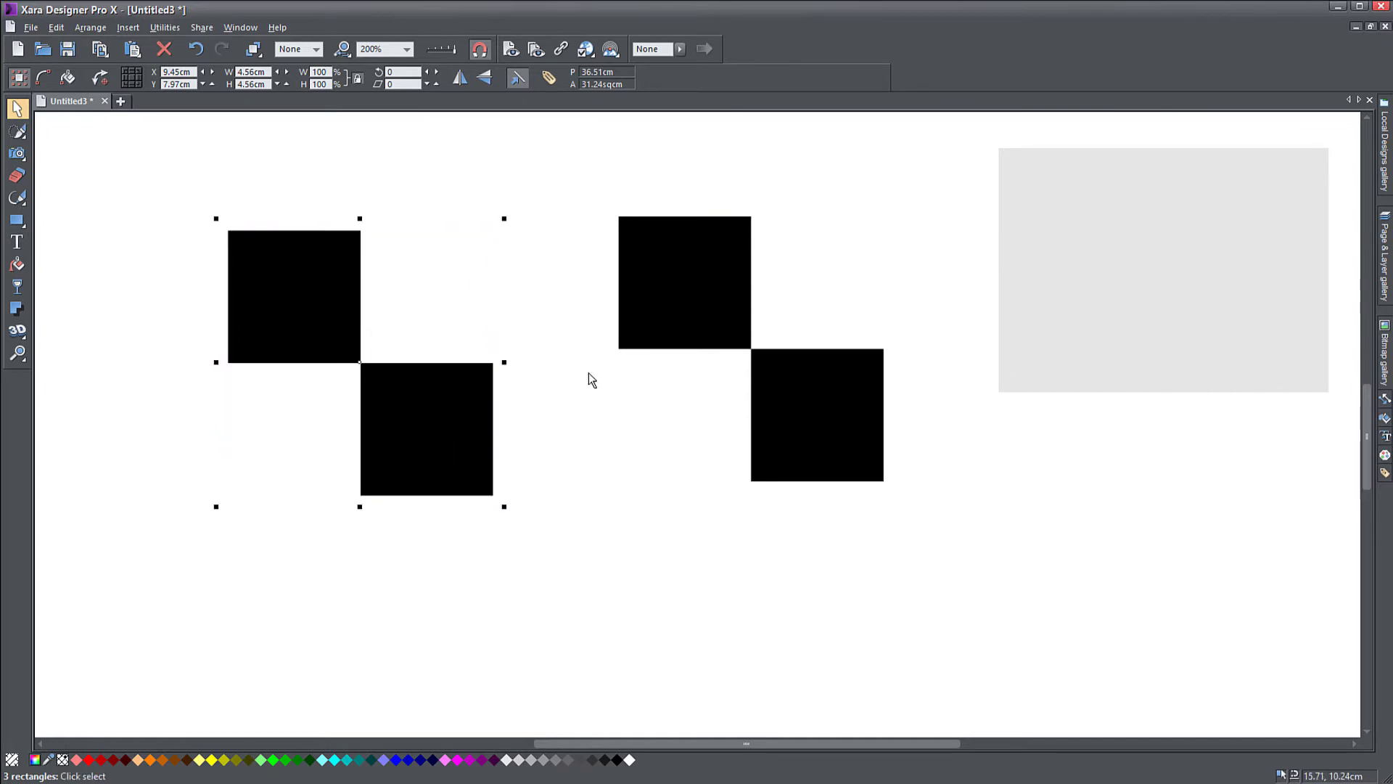
Move the bitmap checkerboard to the left and the original squares up out of the way.
{"action": "left_click_drag", "start_coordinate": [803, 395], "coordinate": [782, 369]}
{"action": "left_click", "coordinate": [1108, 338]}
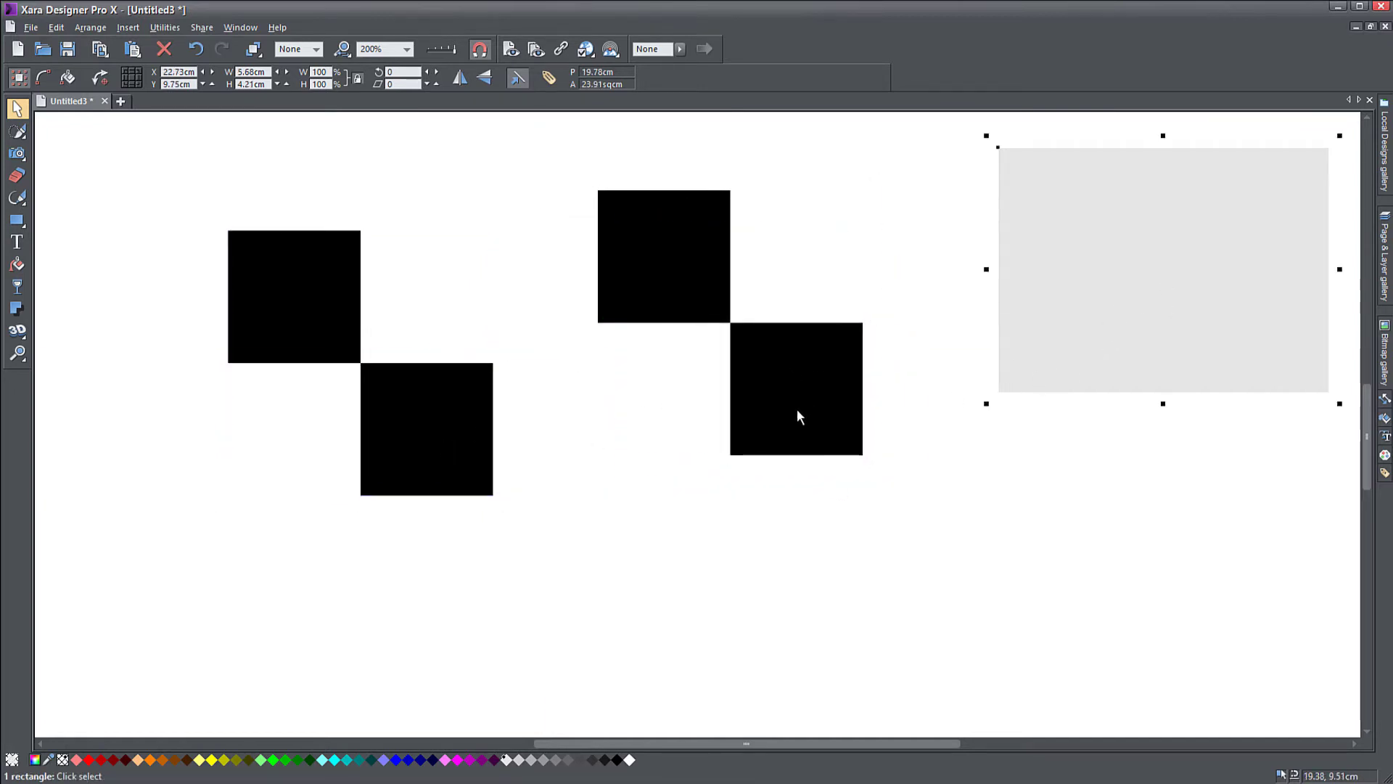
{"action": "left_click_drag", "start_coordinate": [796, 417], "coordinate": [303, 608]}
{"action": "left_click_drag", "start_coordinate": [153, 162], "coordinate": [546, 506]}
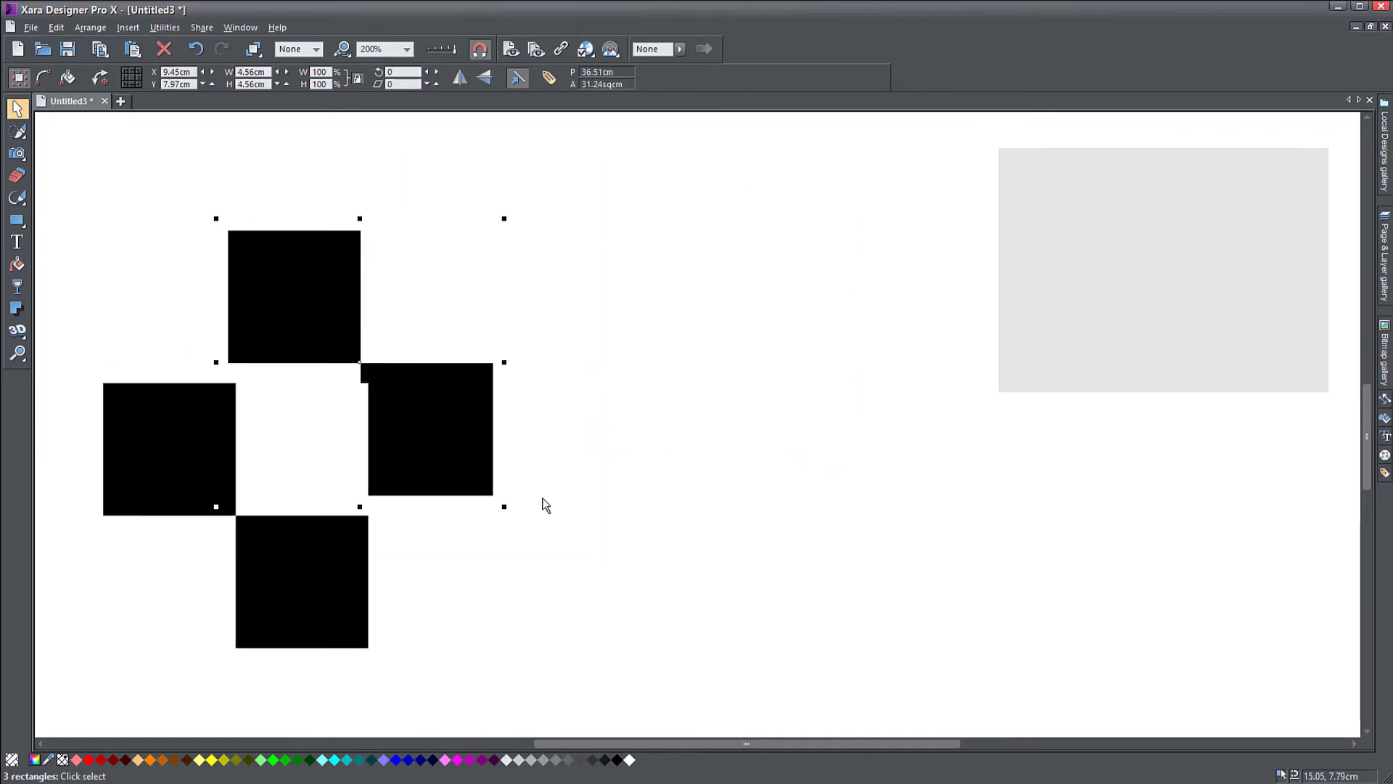
{"action": "left_click_drag", "start_coordinate": [490, 466], "coordinate": [369, 319]}
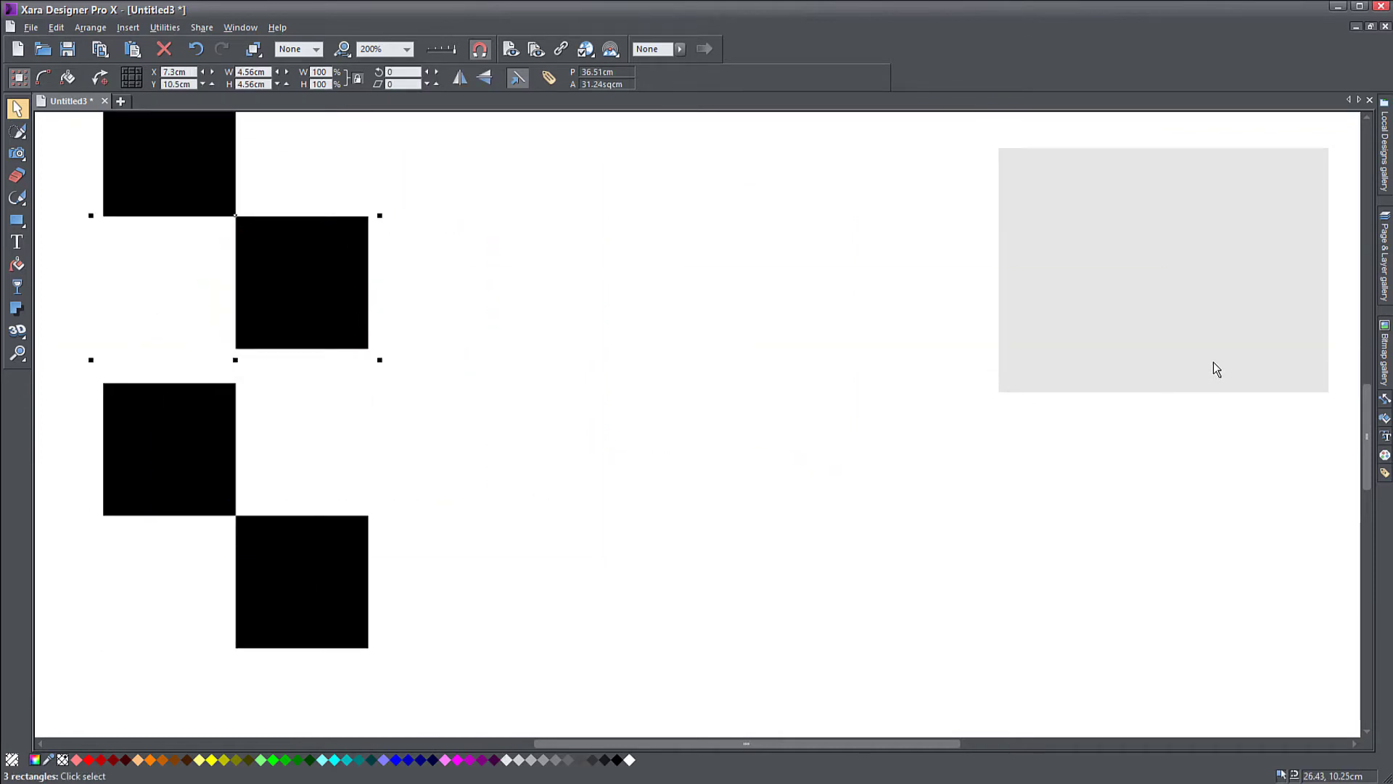
Enlarge the grey rectangle proportionally to 12.64 by 9.36 cm and shift it left.
{"action": "left_click", "coordinate": [1177, 365]}
{"action": "left_click_drag", "start_coordinate": [991, 406], "coordinate": [587, 531]}
{"action": "scroll", "coordinate": [784, 572], "scroll_direction": "right", "scroll_amount": 5}
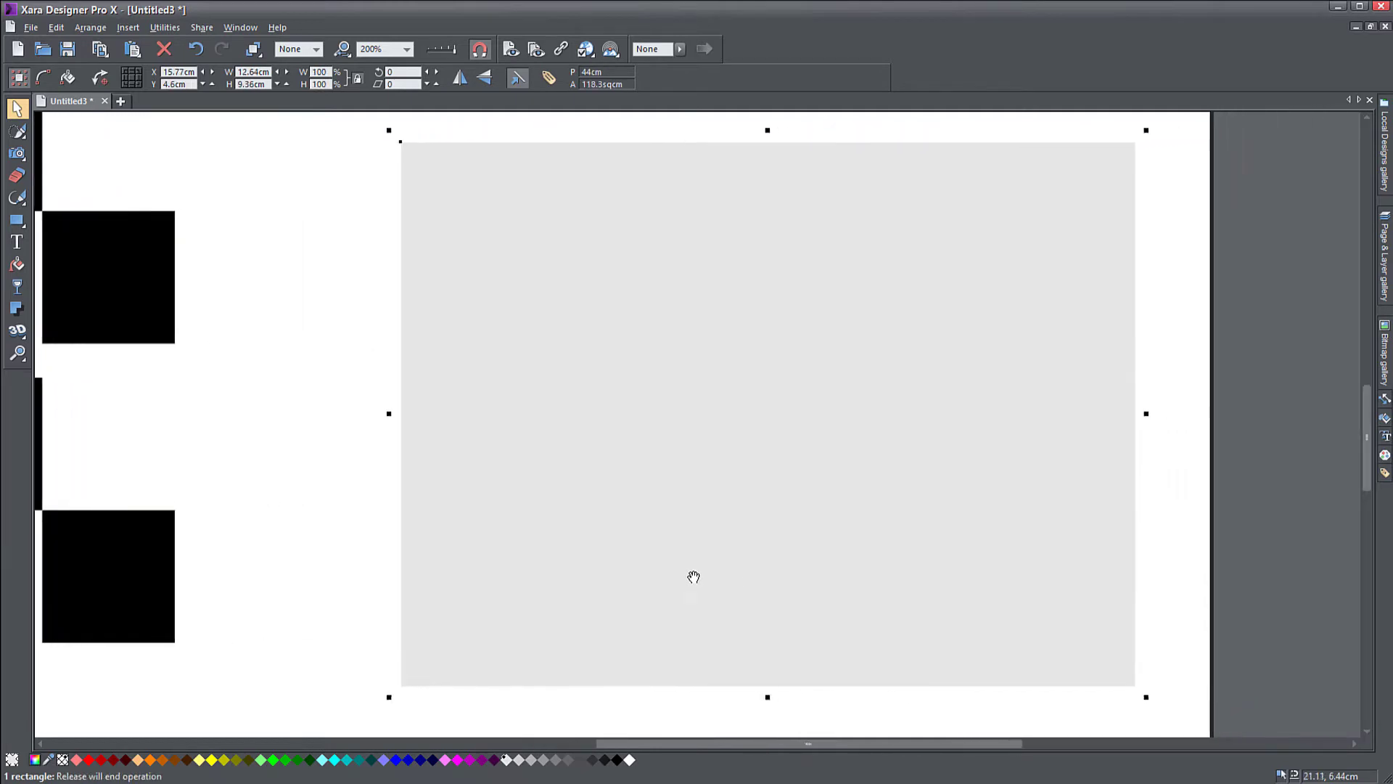
{"action": "left_click_drag", "start_coordinate": [749, 460], "coordinate": [676, 513]}
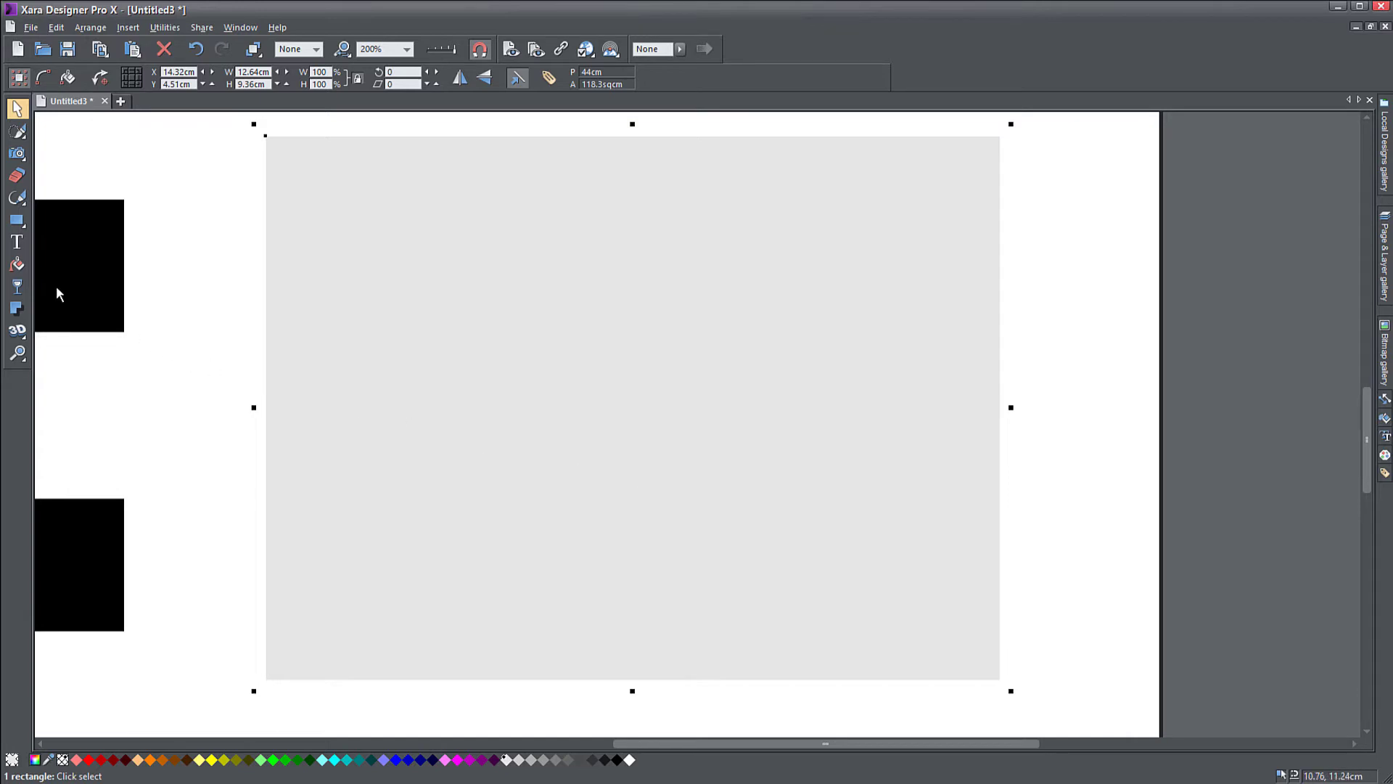
{"action": "left_click", "coordinate": [17, 264]}
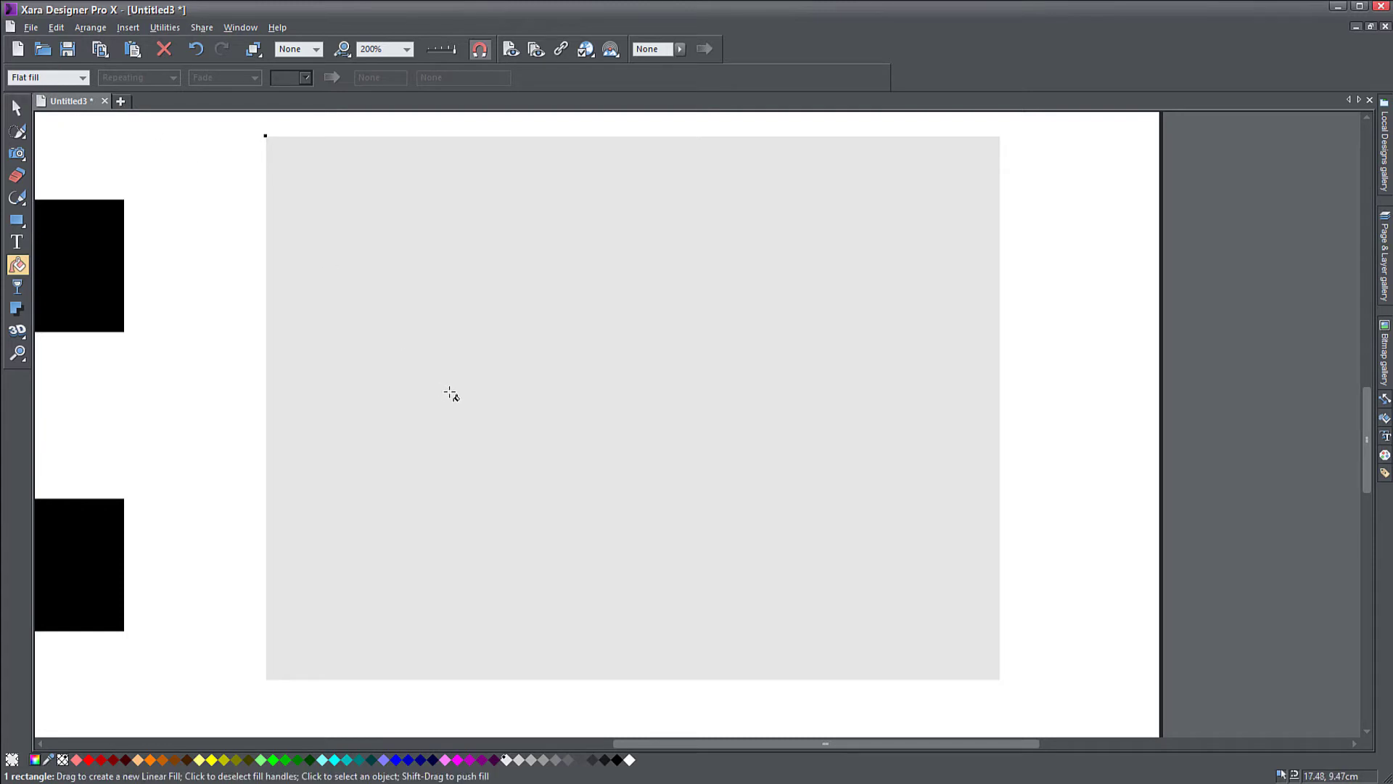
Change the large rectangle's fill type to Bitmap, showing the Default striped pattern.
{"action": "left_click", "coordinate": [83, 77]}
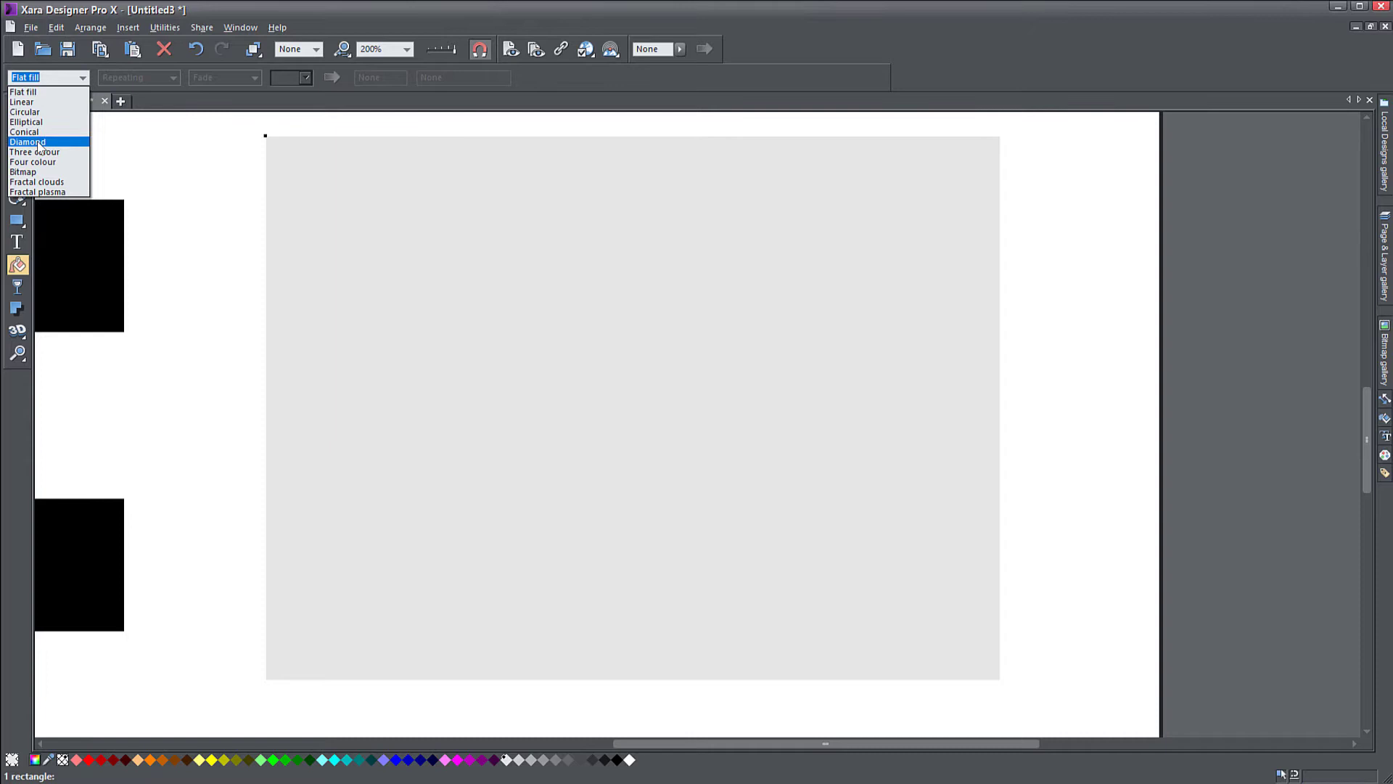
{"action": "left_click", "coordinate": [25, 172]}
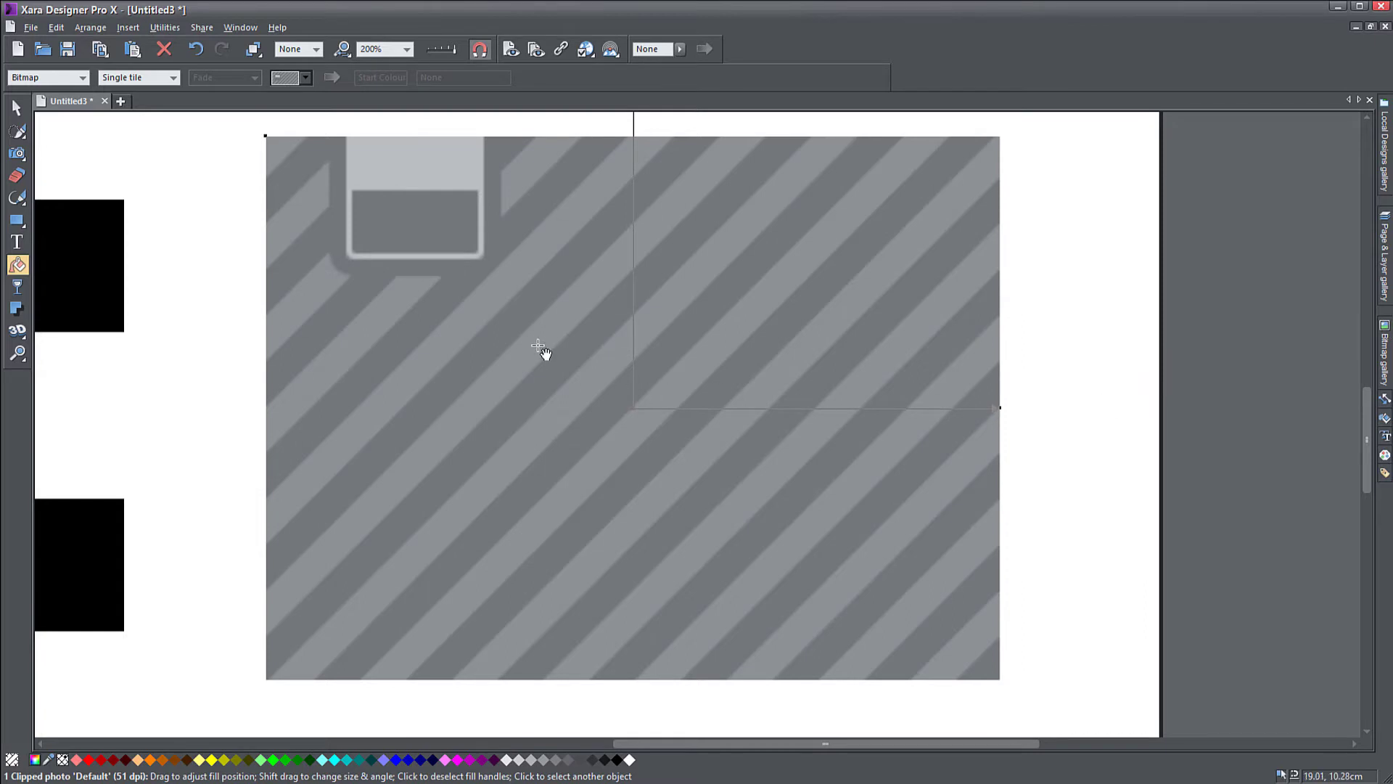
{"action": "left_click", "coordinate": [306, 77]}
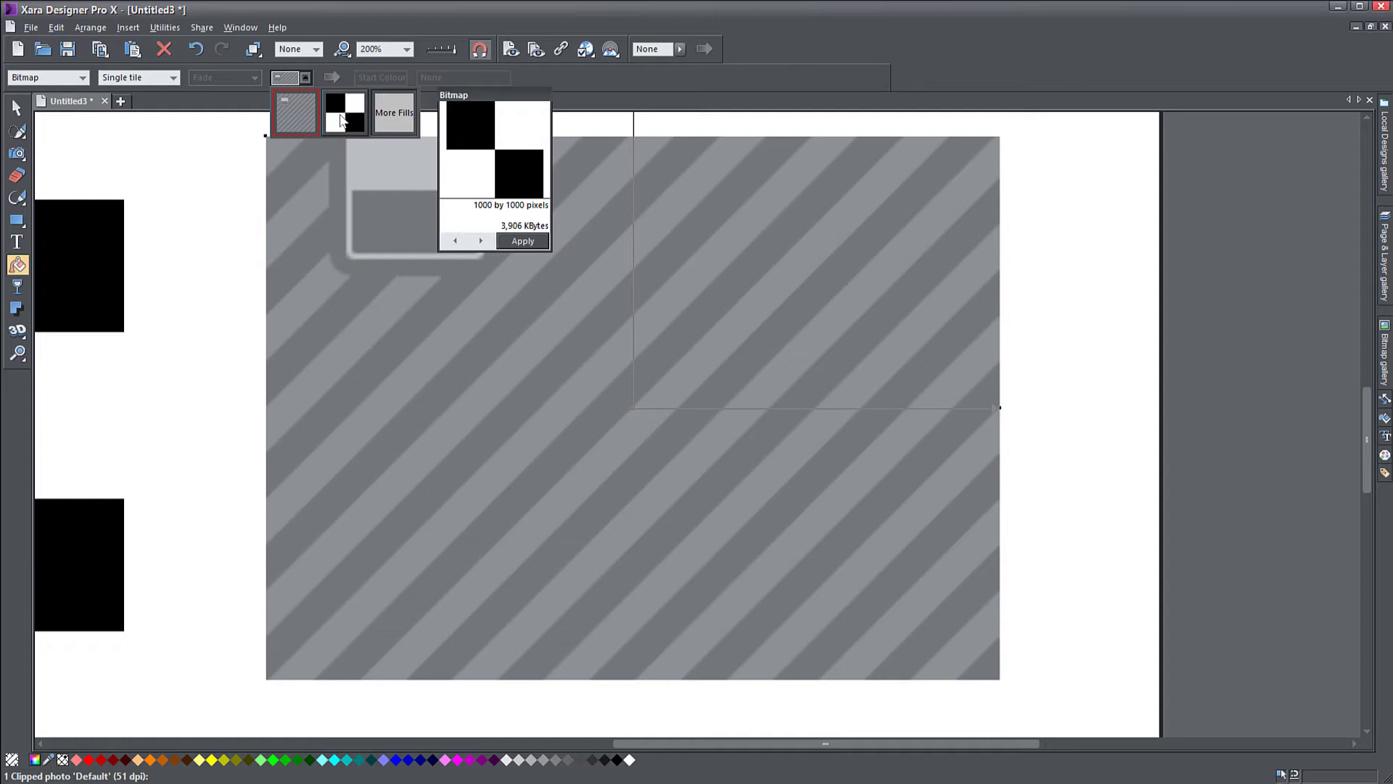
Drop the checkerboard 'Bitmap' from the Bitmap gallery onto the rectangle, replacing the stripes.
{"action": "left_click", "coordinate": [673, 75]}
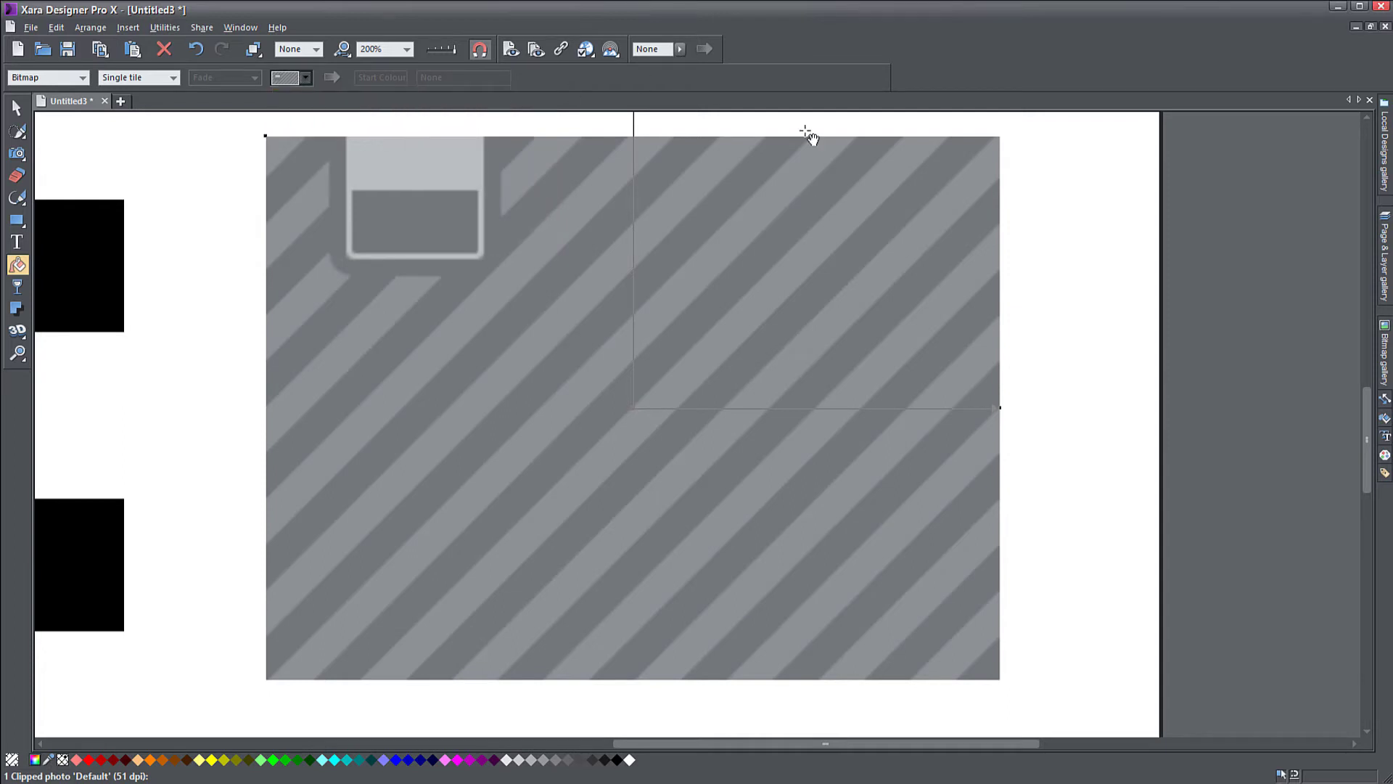
{"action": "left_click", "coordinate": [1386, 365]}
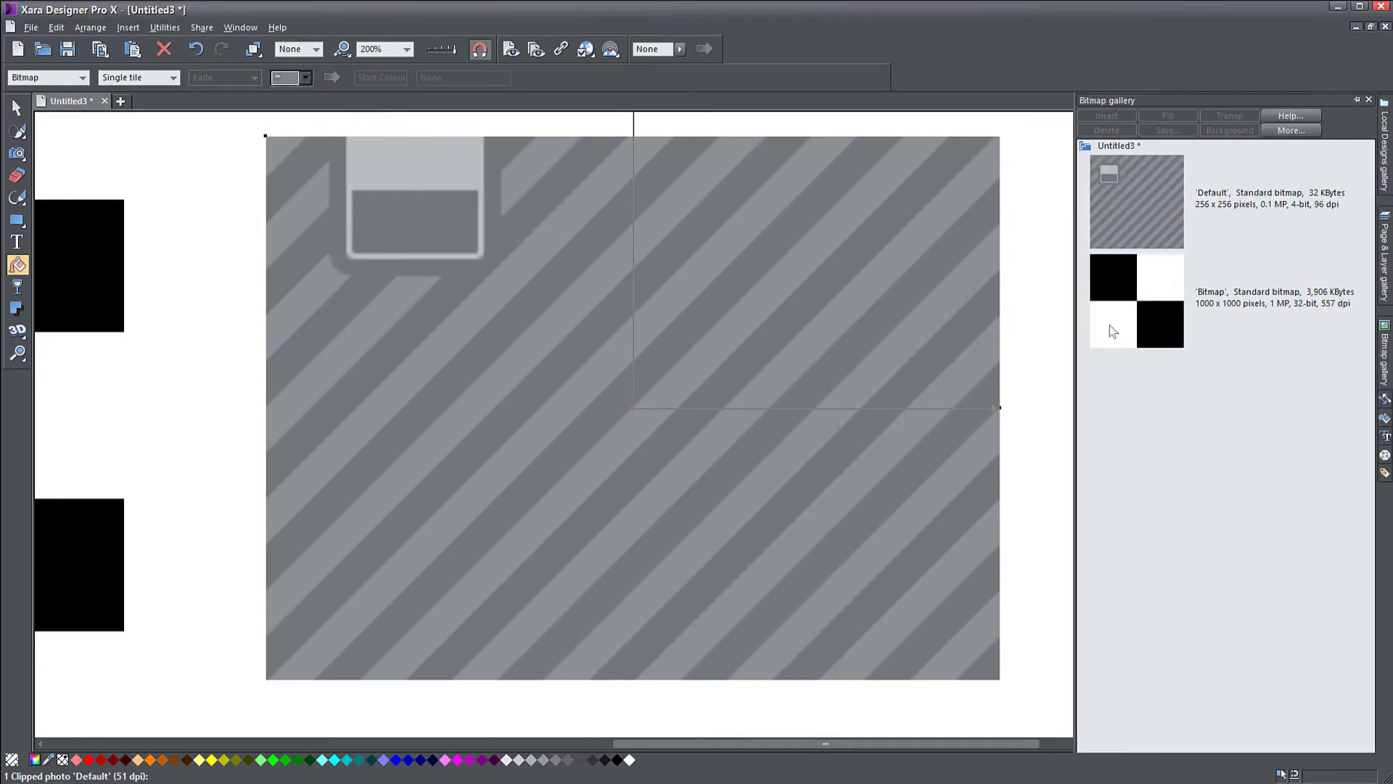
{"action": "left_click_drag", "start_coordinate": [1153, 303], "coordinate": [685, 392]}
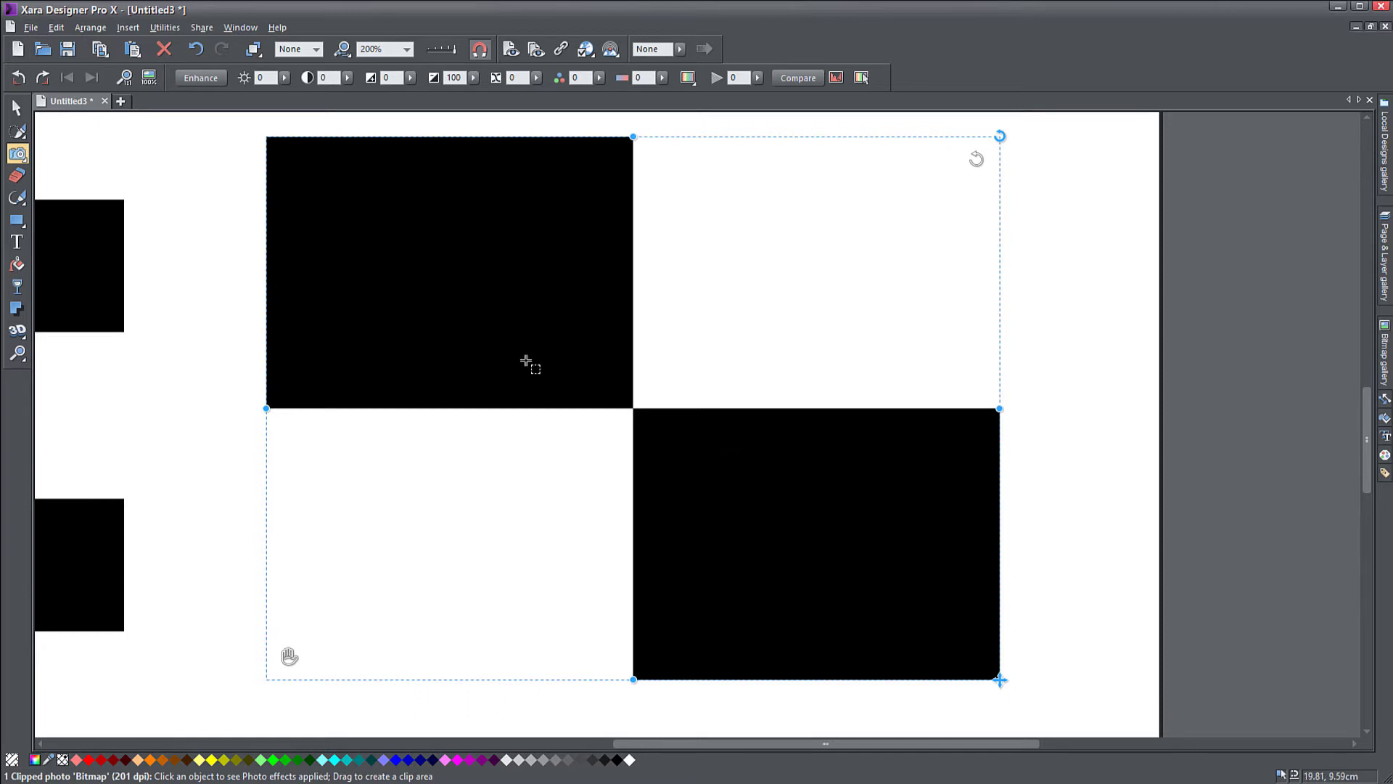
Shrink and tilt the checkerboard fill into a small central tile and give the rectangle a black outline.
{"action": "left_click", "coordinate": [17, 265]}
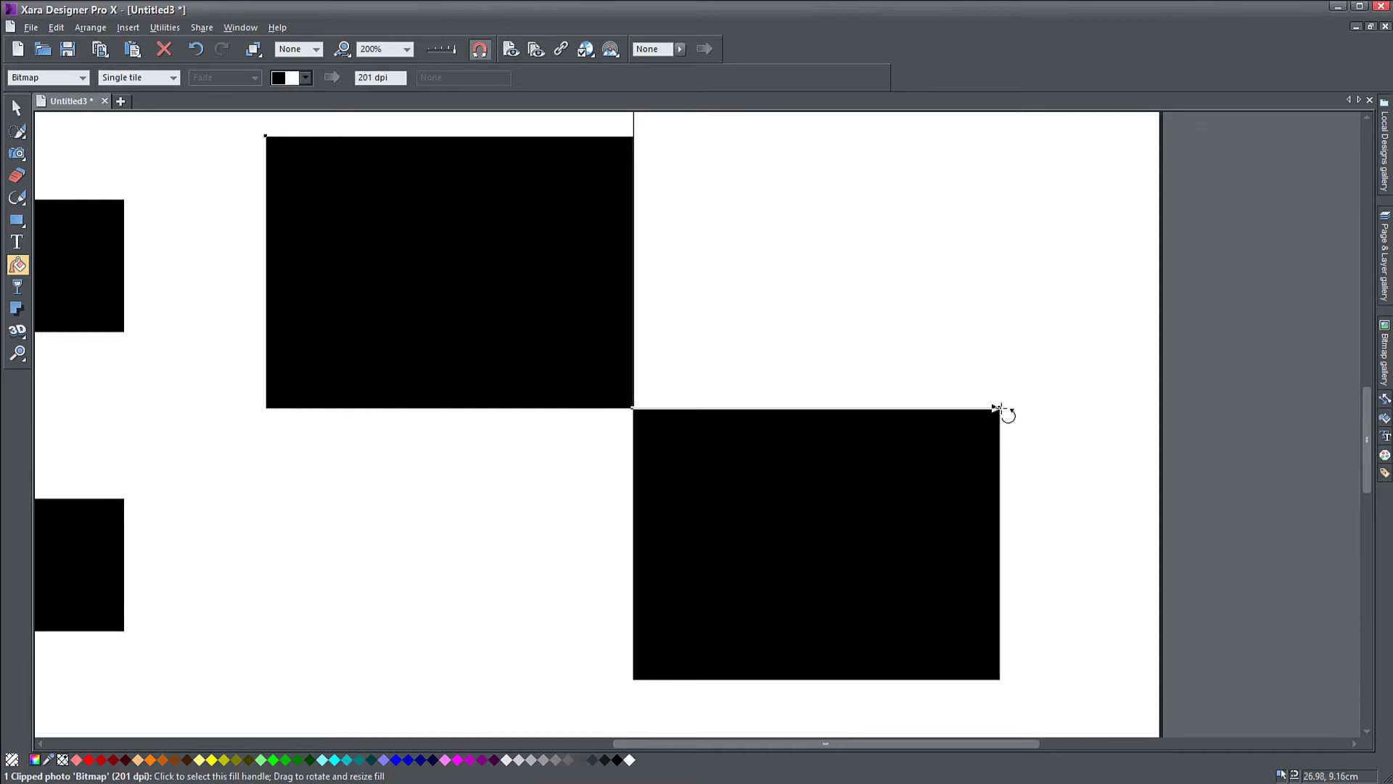
{"action": "left_click", "coordinate": [997, 408]}
{"action": "left_click_drag", "start_coordinate": [997, 409], "coordinate": [717, 313]}
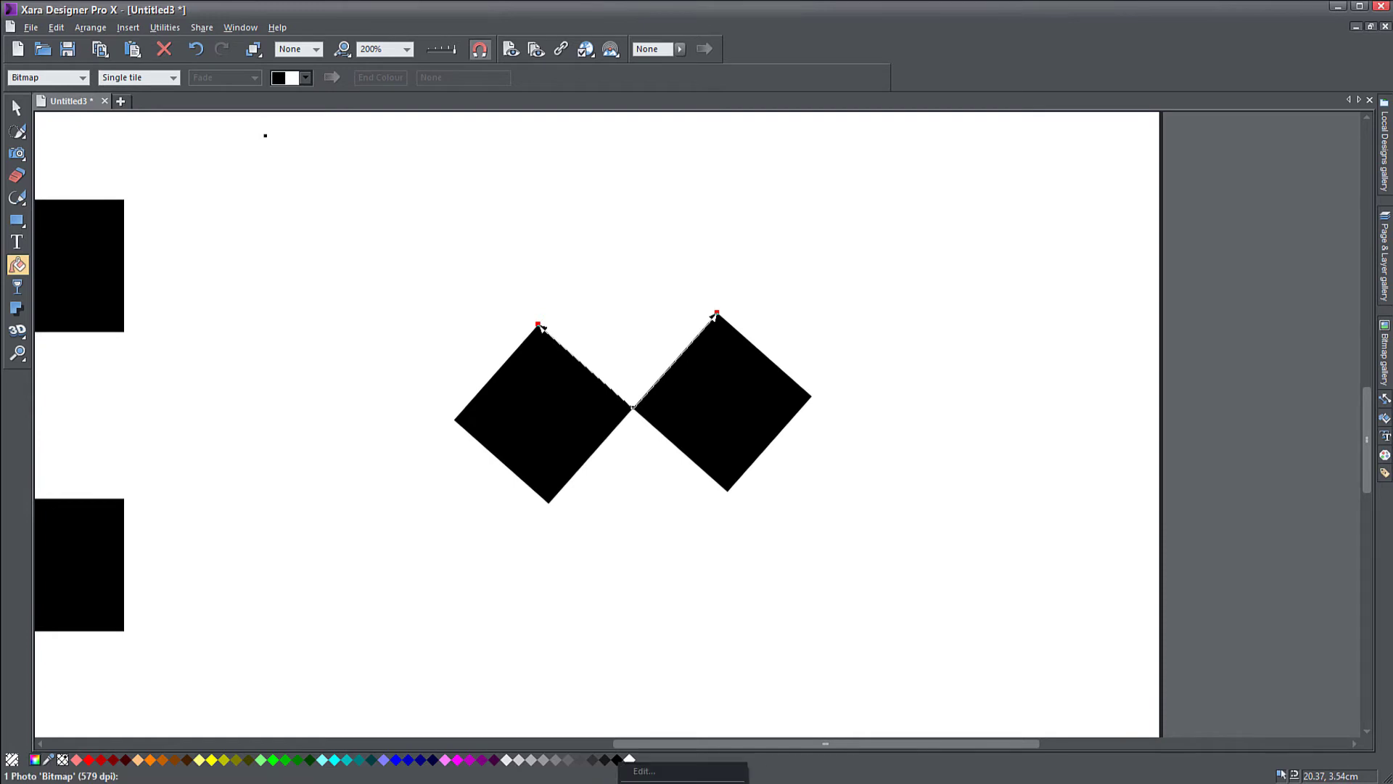
{"action": "left_click", "coordinate": [617, 759], "text": "shift"}
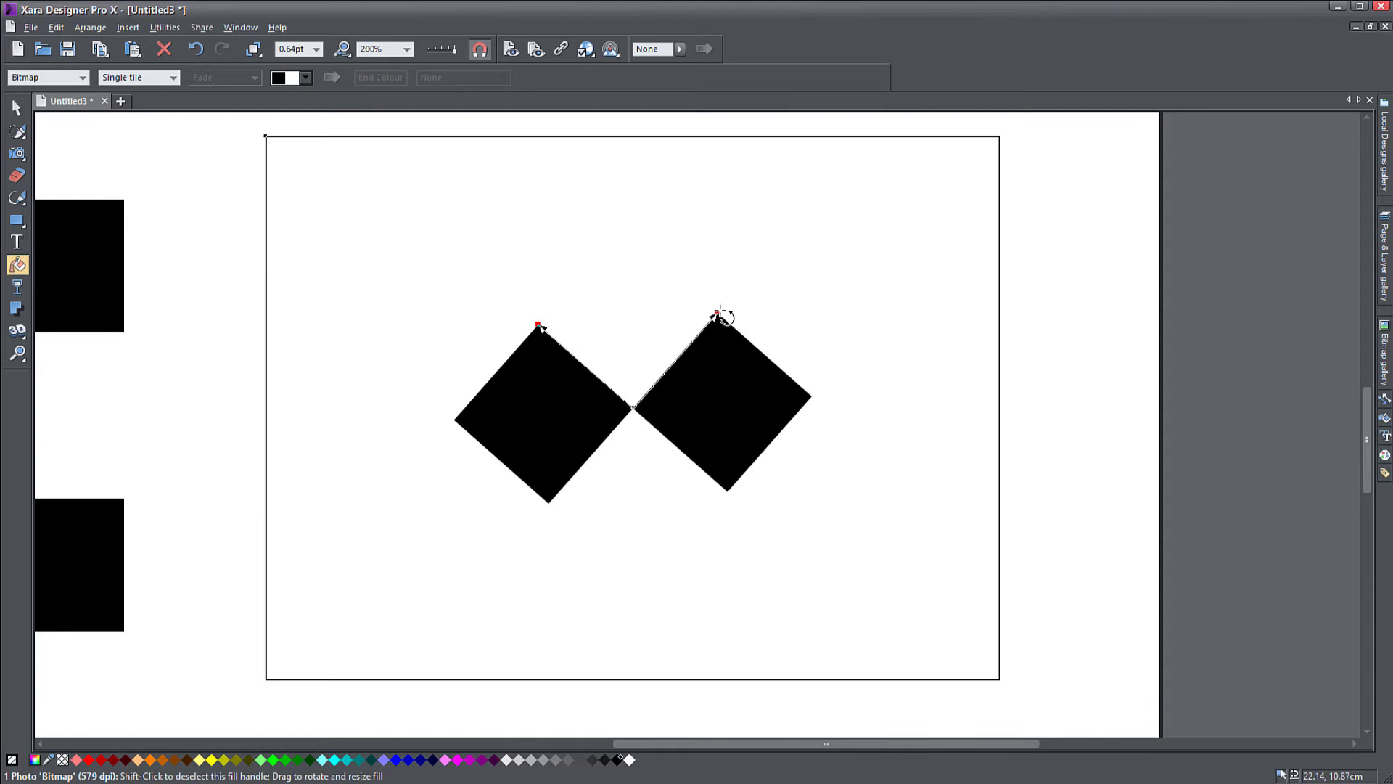
{"action": "left_click_drag", "start_coordinate": [721, 314], "coordinate": [690, 397]}
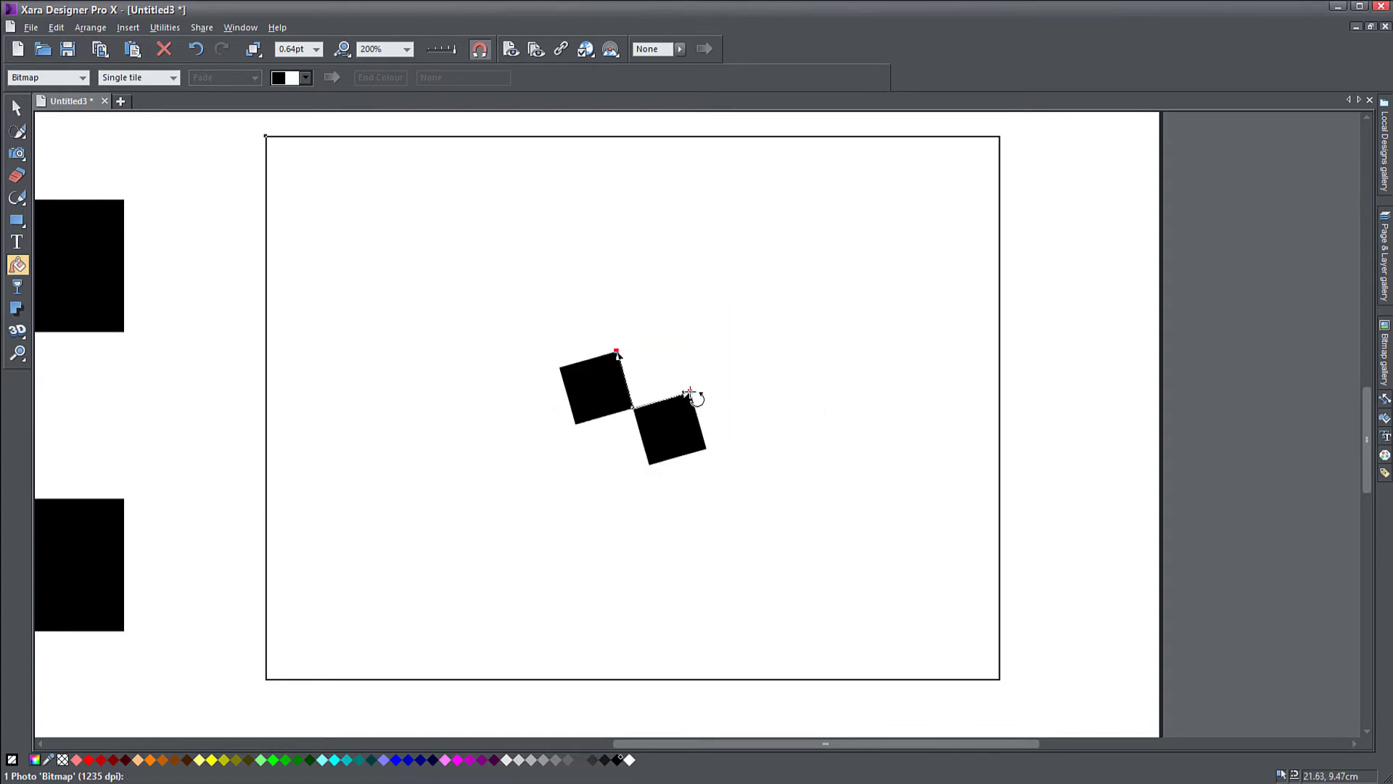
Set the fill tiling to Repeating tile so the checkerboard repeats across the rectangle.
{"action": "left_click", "coordinate": [176, 80]}
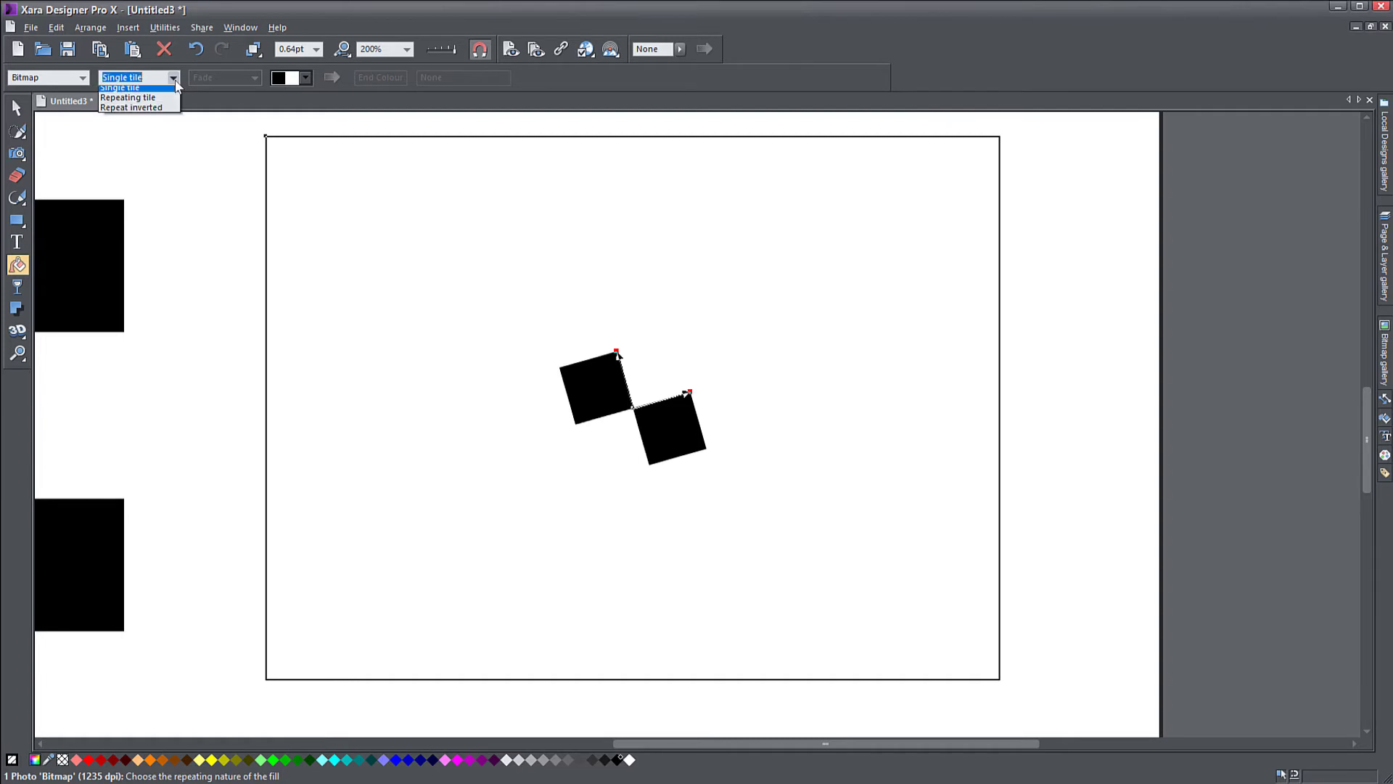
{"action": "left_click", "coordinate": [148, 103]}
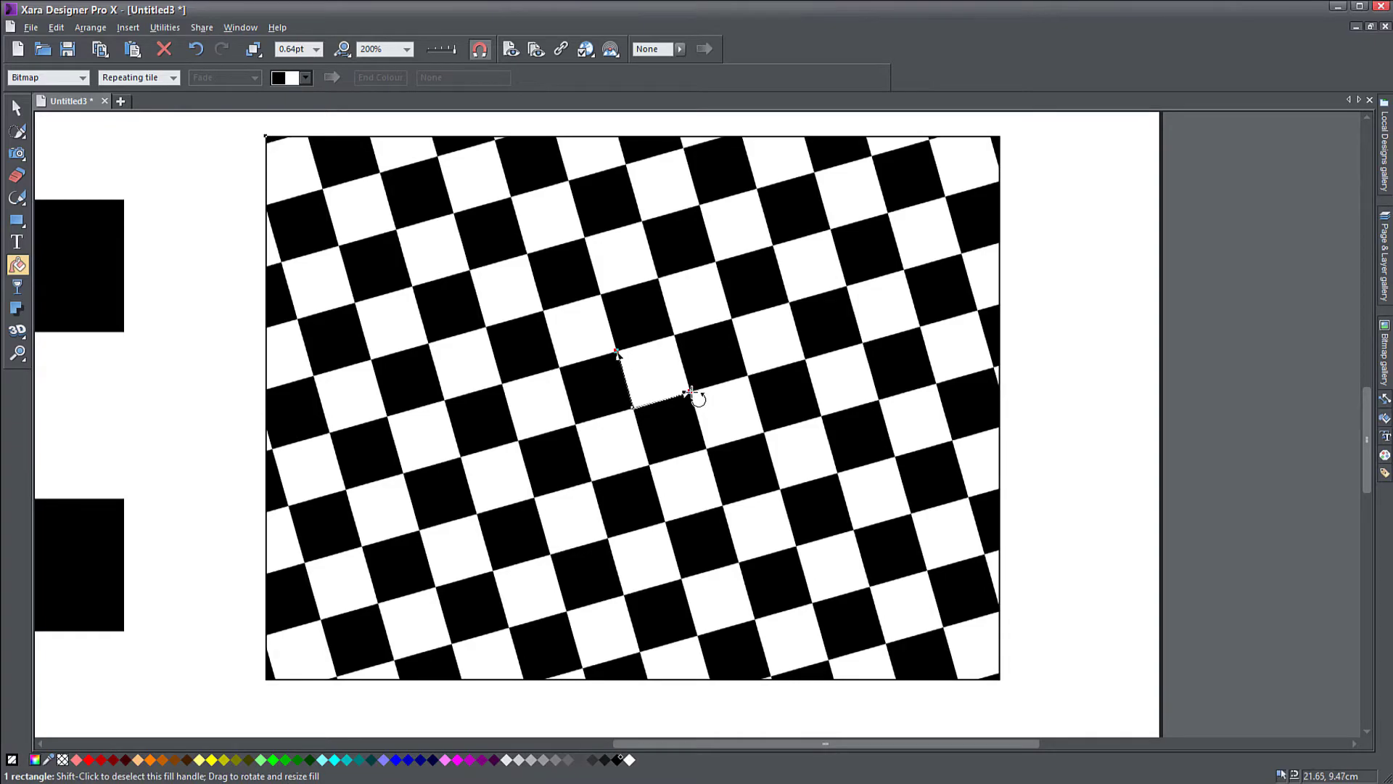
{"action": "left_click_drag", "start_coordinate": [696, 395], "coordinate": [664, 417]}
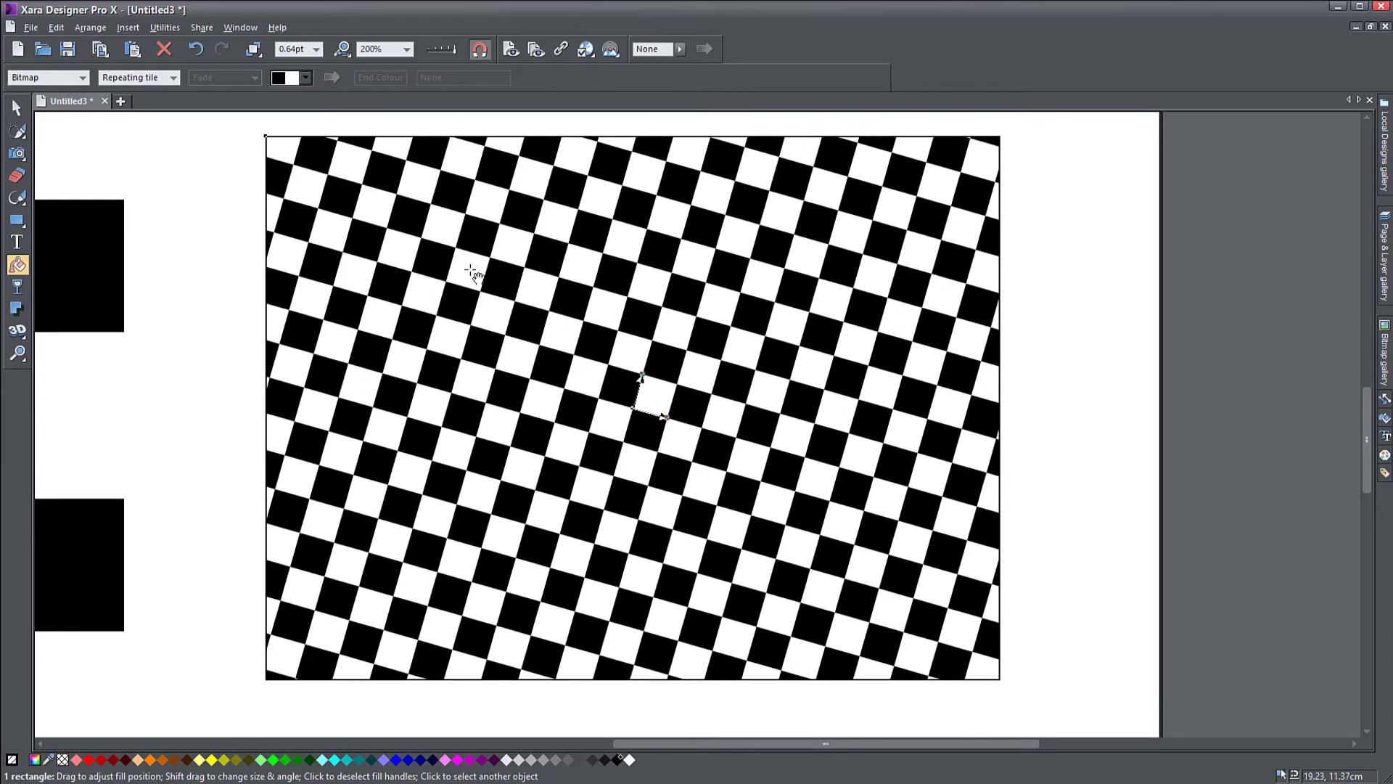
Straighten the checkerboard into larger upright squares, then start a new blank document.
{"action": "left_click", "coordinate": [213, 198]}
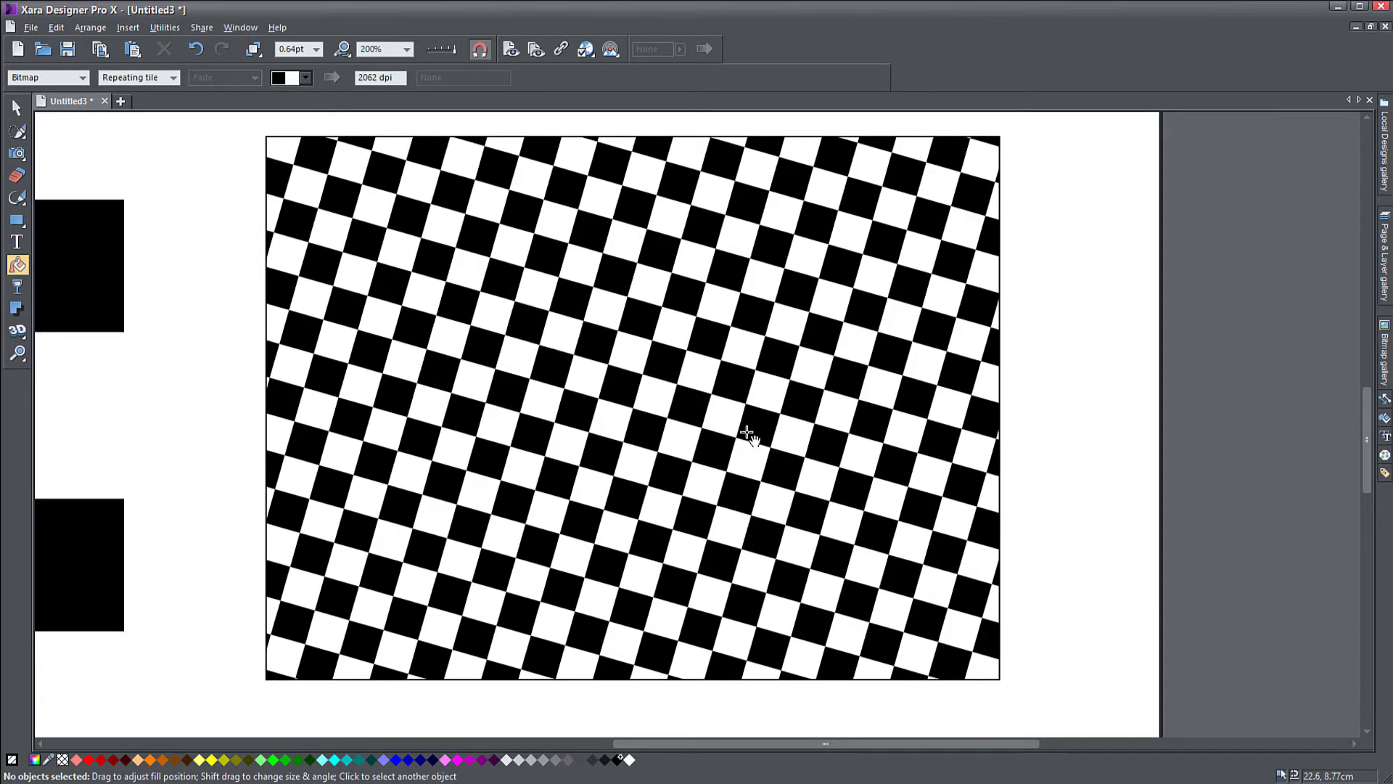
{"action": "left_click", "coordinate": [656, 441]}
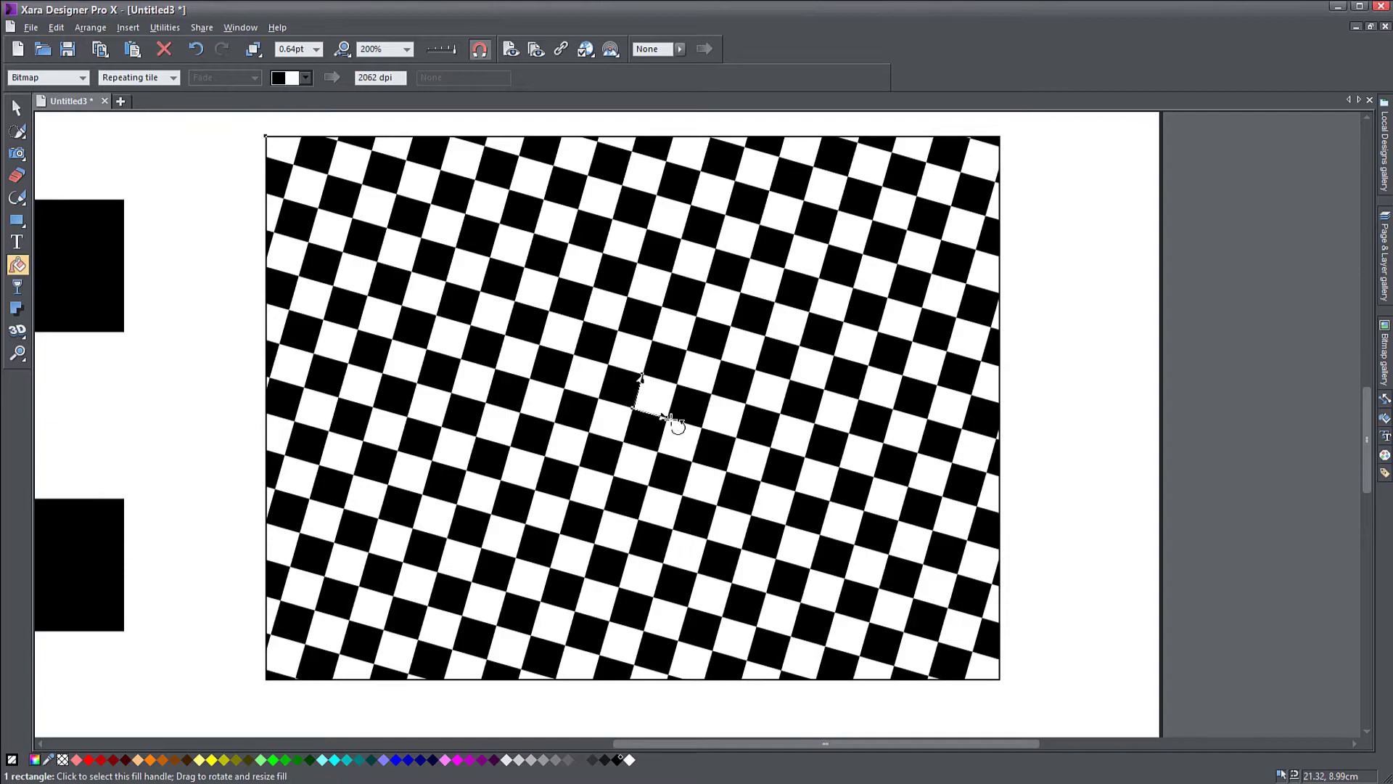
{"action": "left_click_drag", "start_coordinate": [670, 419], "coordinate": [703, 409]}
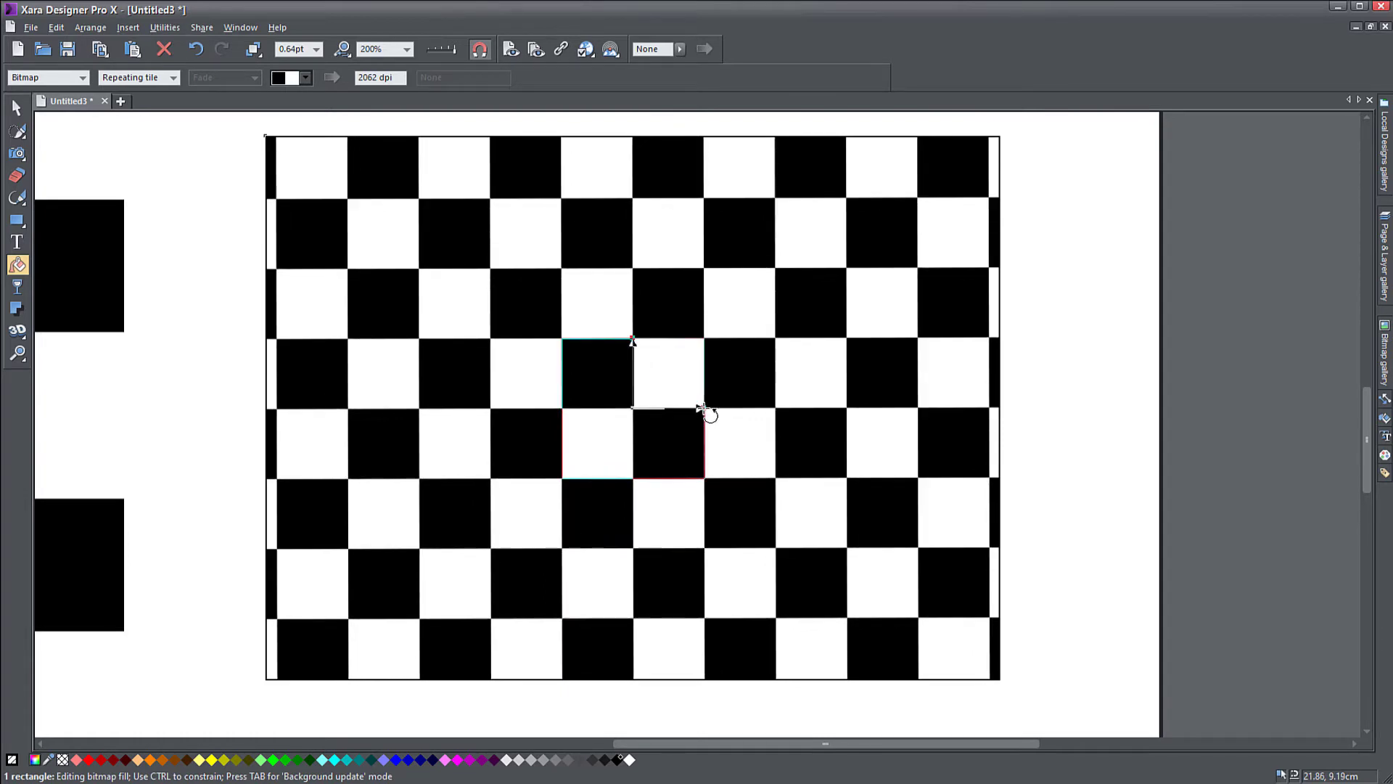
{"action": "left_click_drag", "start_coordinate": [703, 409], "coordinate": [703, 410]}
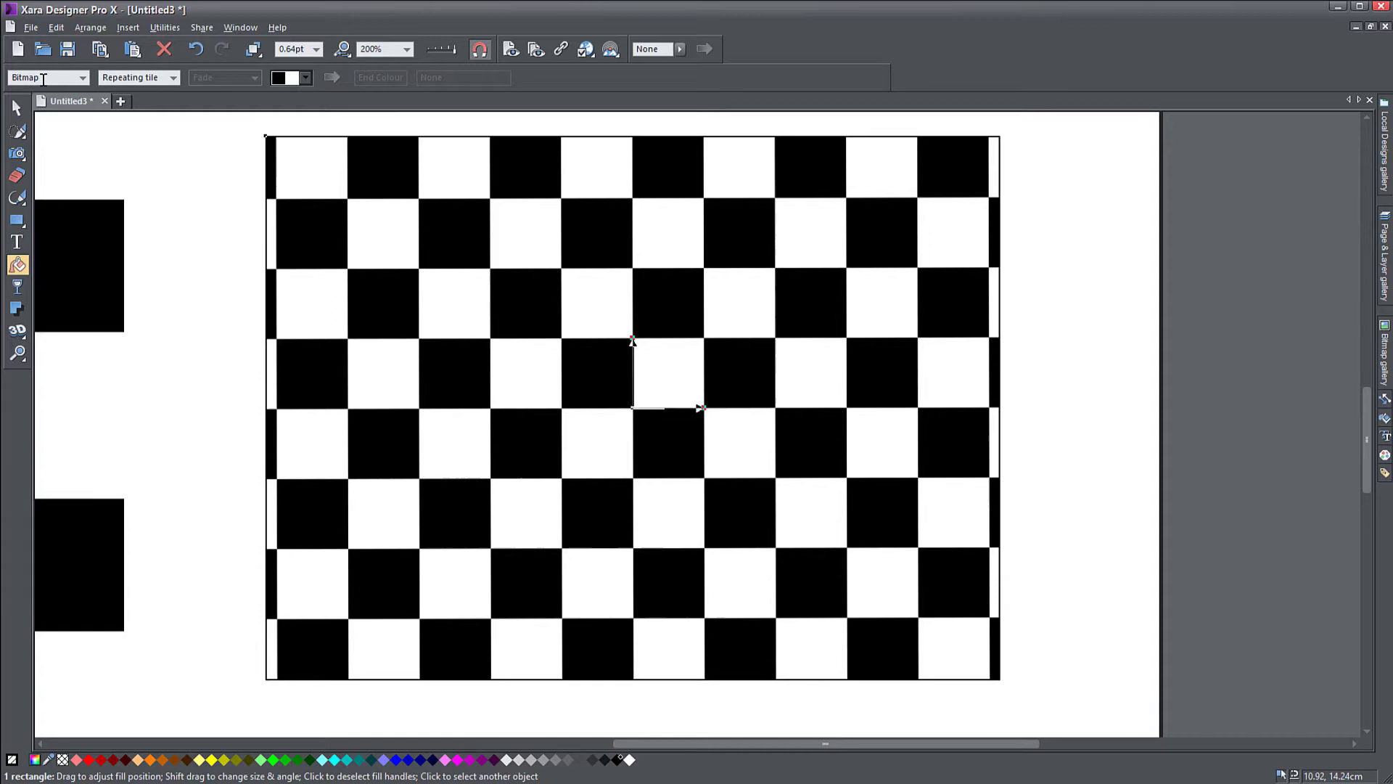
{"action": "left_click", "coordinate": [17, 49]}
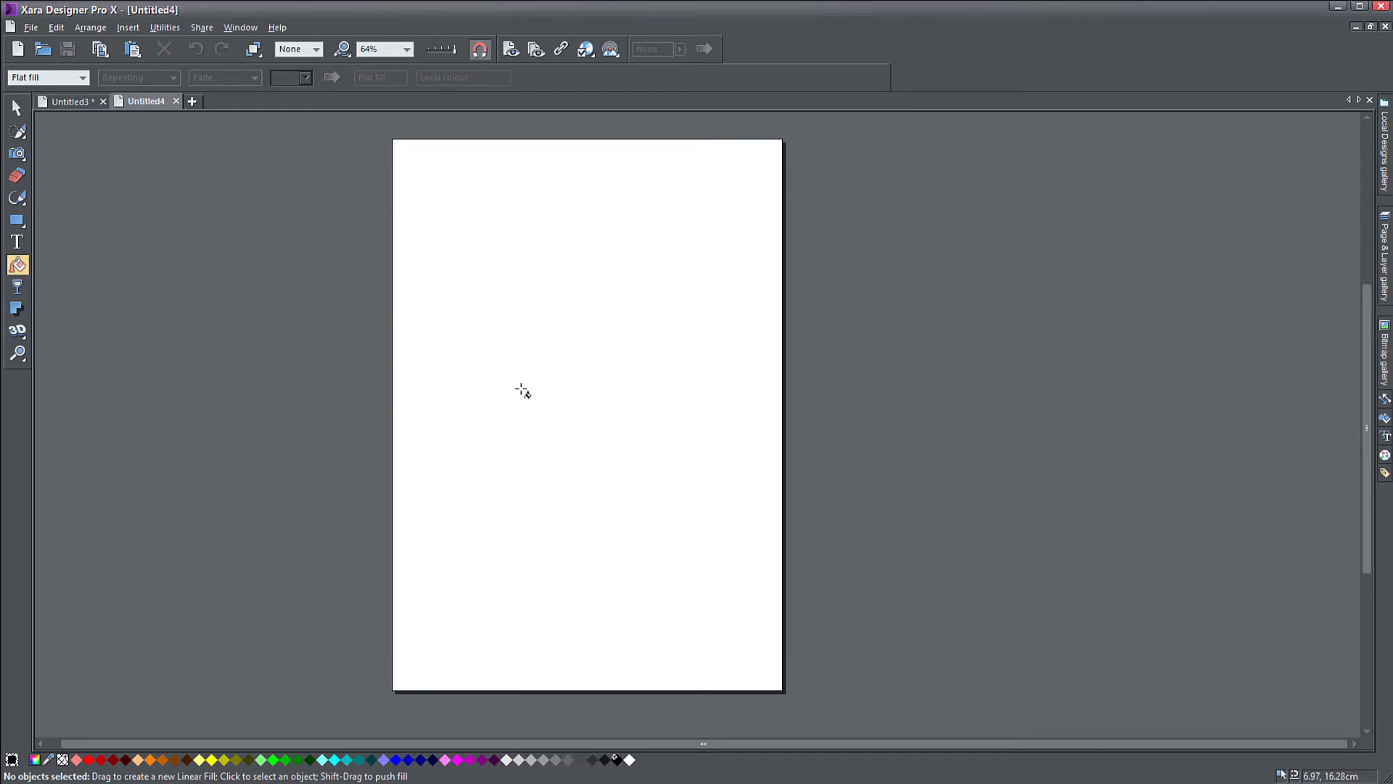
Paste the pink gerbera photo onto the blank page and zoom in on the flower head.
{"action": "key", "text": "ctrl+v"}
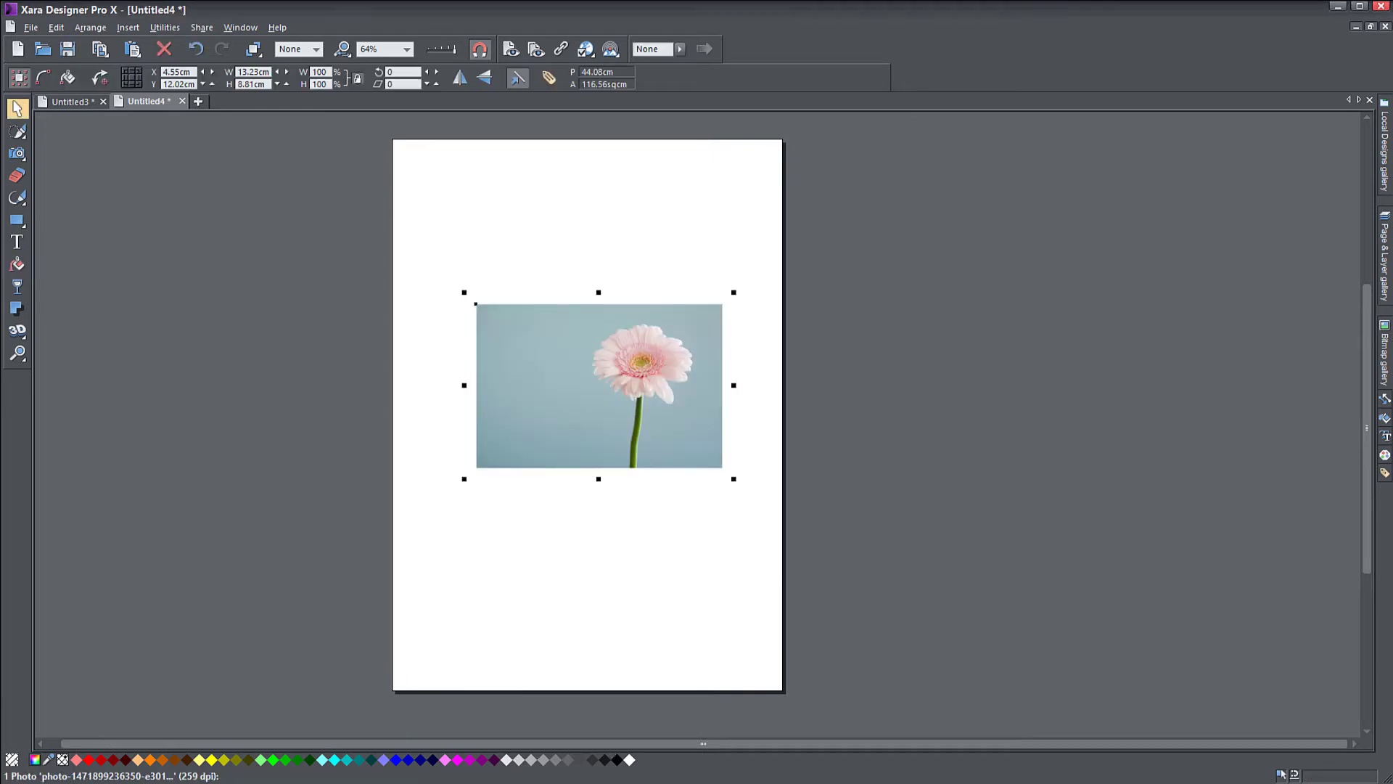
{"action": "left_click", "coordinate": [433, 327]}
{"action": "scroll", "coordinate": [695, 404], "scroll_direction": "up", "scroll_amount": 5}
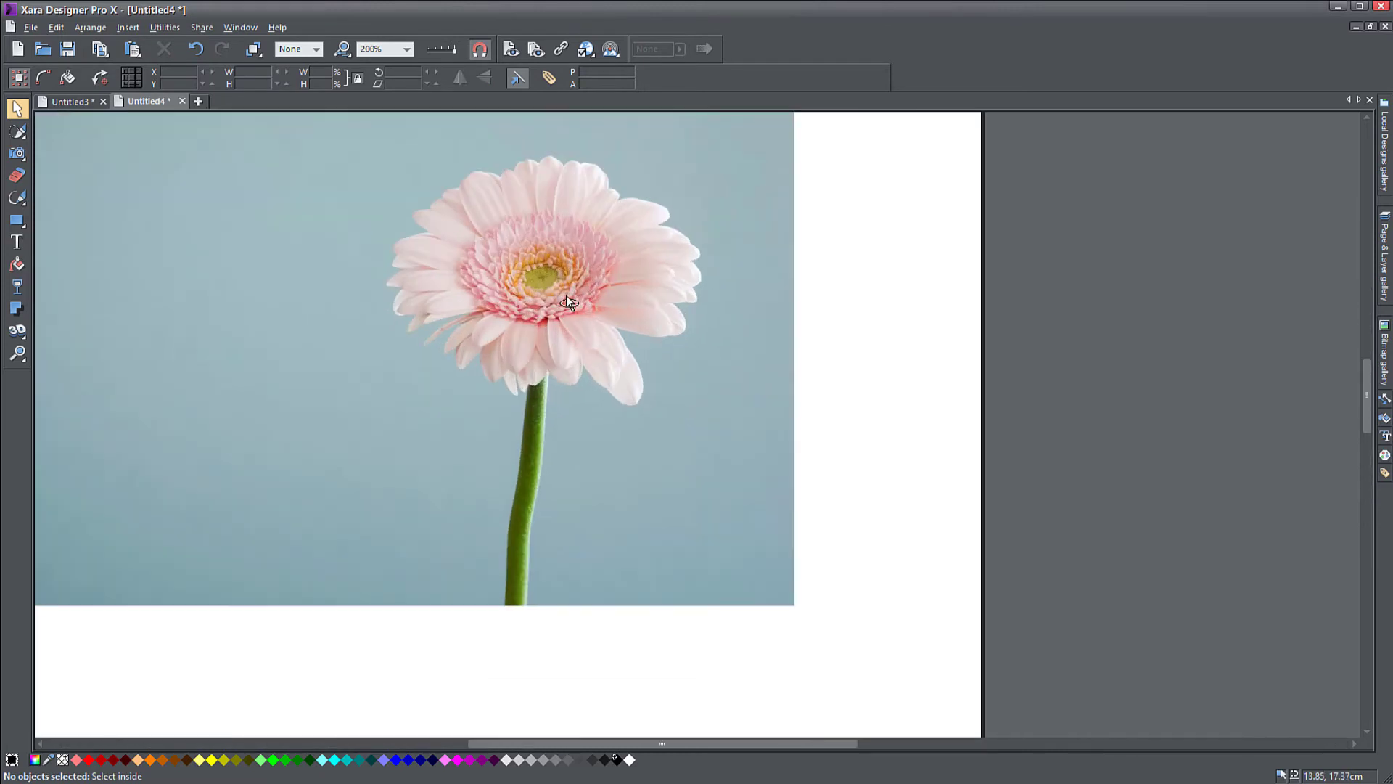
{"action": "scroll", "coordinate": [566, 295], "scroll_direction": "up", "scroll_amount": 2}
{"action": "scroll", "coordinate": [576, 349], "scroll_direction": "down", "scroll_amount": 4}
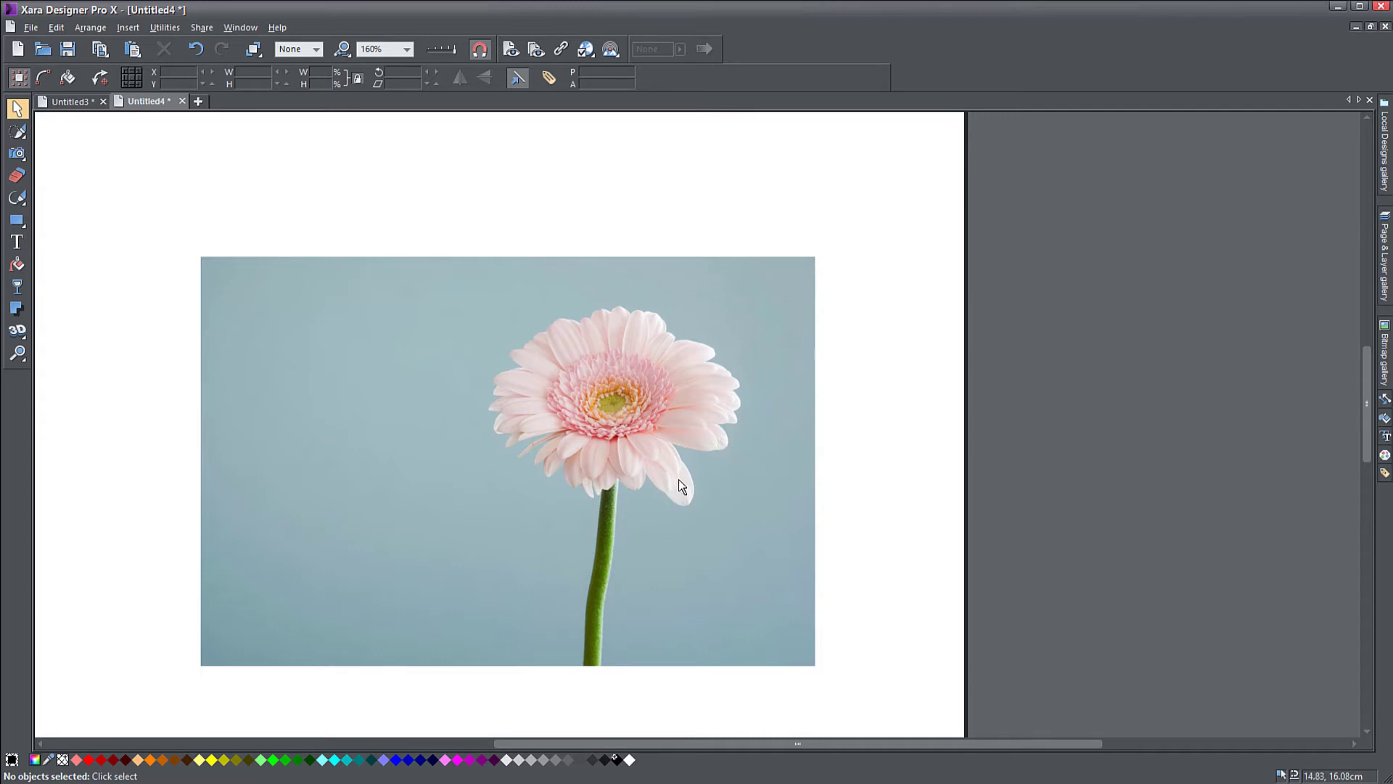
{"action": "left_click", "coordinate": [17, 197]}
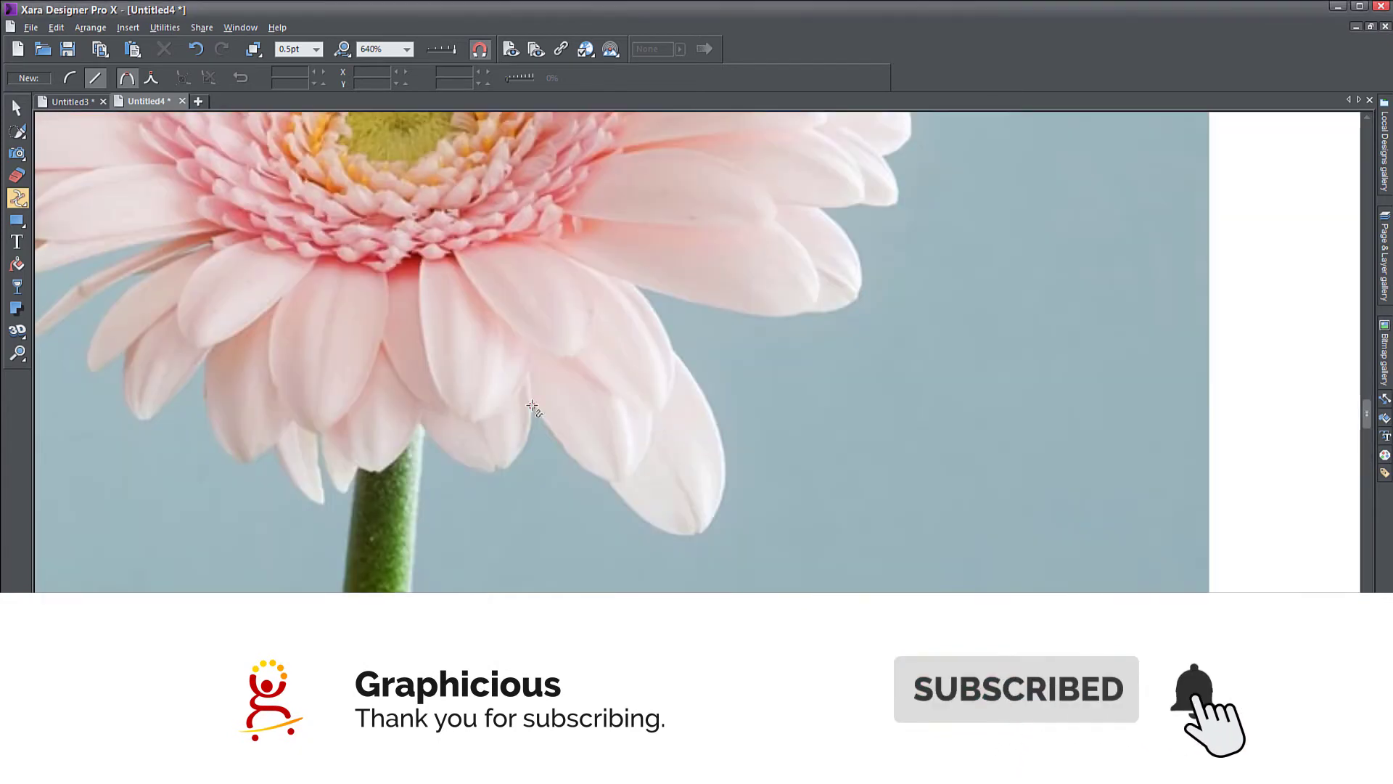
Start tracing the gerbera's outline along the petal edges and up the flower's right side.
{"action": "left_click", "coordinate": [532, 405]}
{"action": "left_click", "coordinate": [606, 481]}
{"action": "left_click", "coordinate": [699, 532]}
{"action": "left_click", "coordinate": [671, 347]}
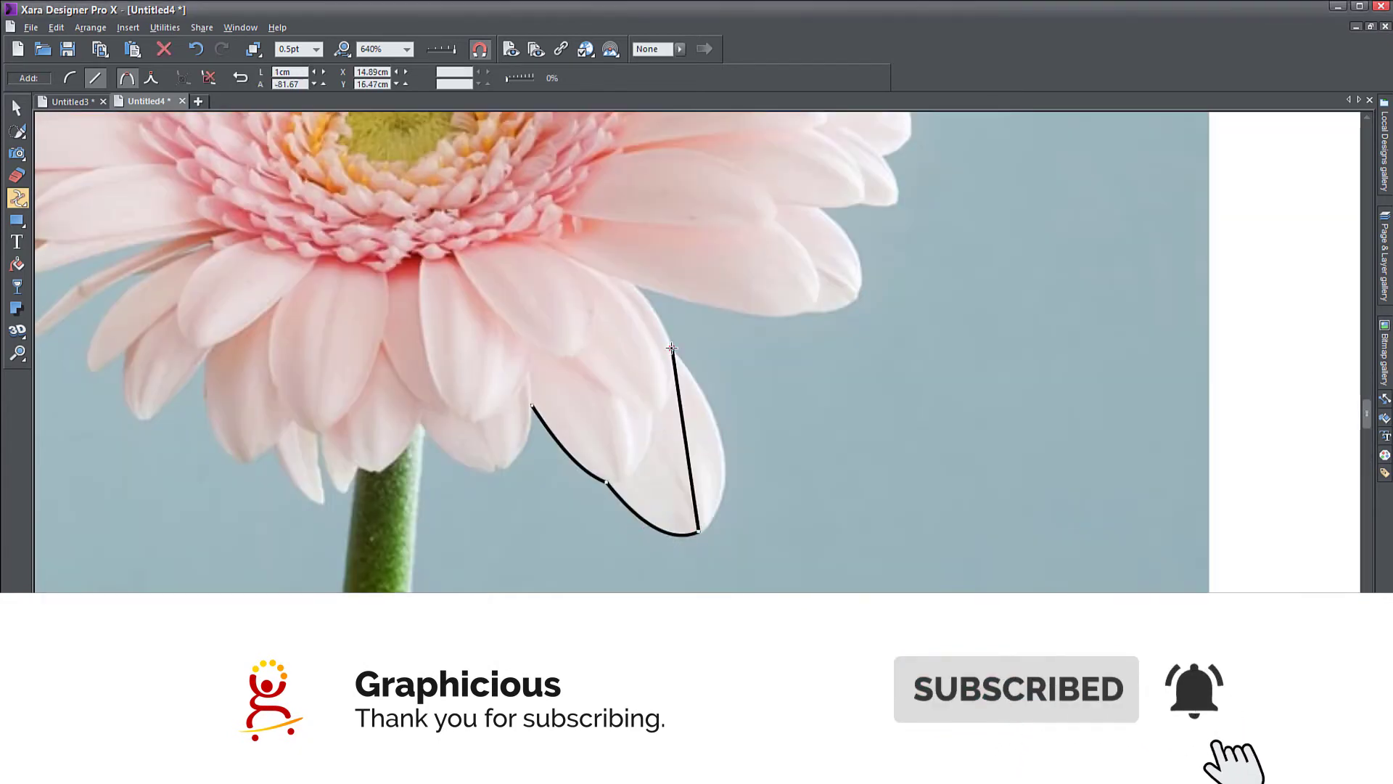
{"action": "left_click", "coordinate": [636, 283]}
{"action": "left_click", "coordinate": [845, 306]}
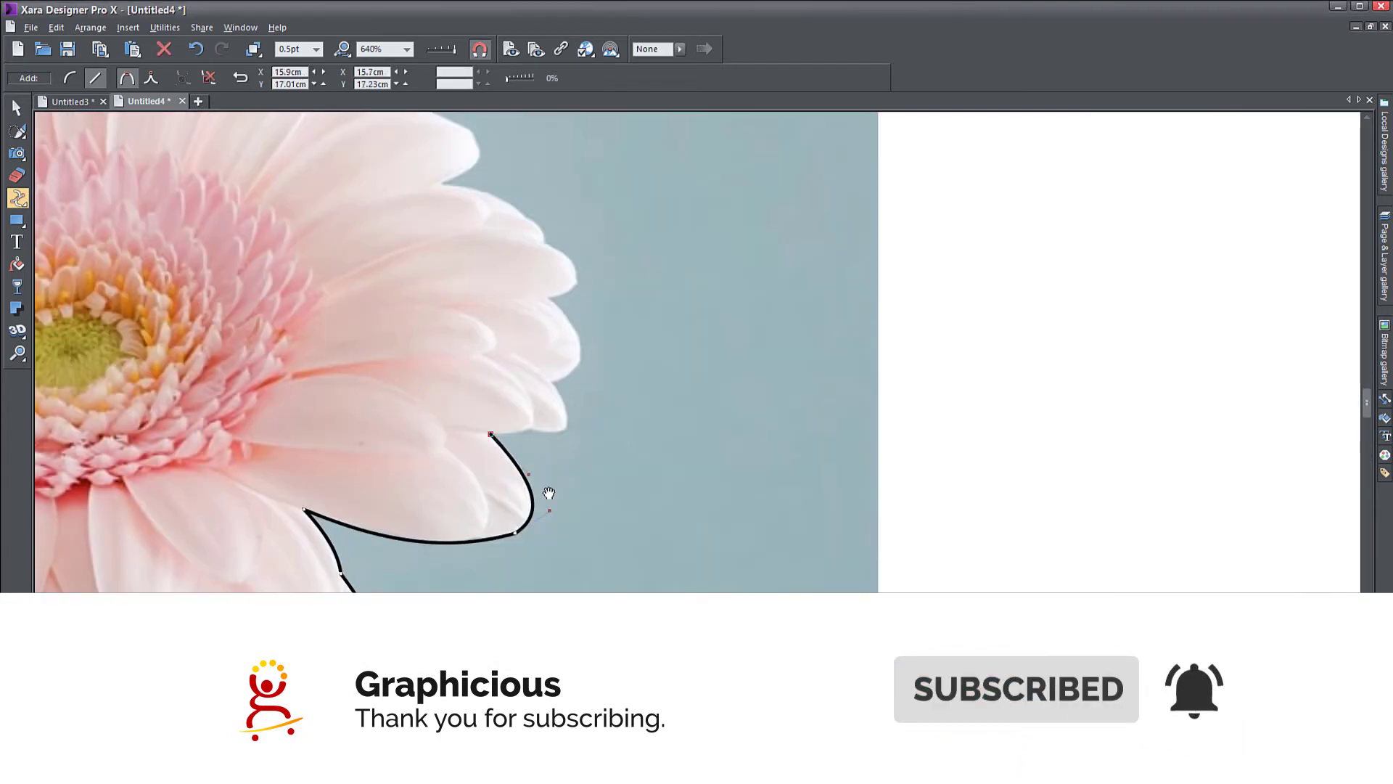
{"action": "left_click", "coordinate": [532, 429]}
{"action": "left_click", "coordinate": [565, 430]}
{"action": "left_click", "coordinate": [551, 381]}
{"action": "left_click", "coordinate": [549, 298]}
{"action": "left_click", "coordinate": [540, 242]}
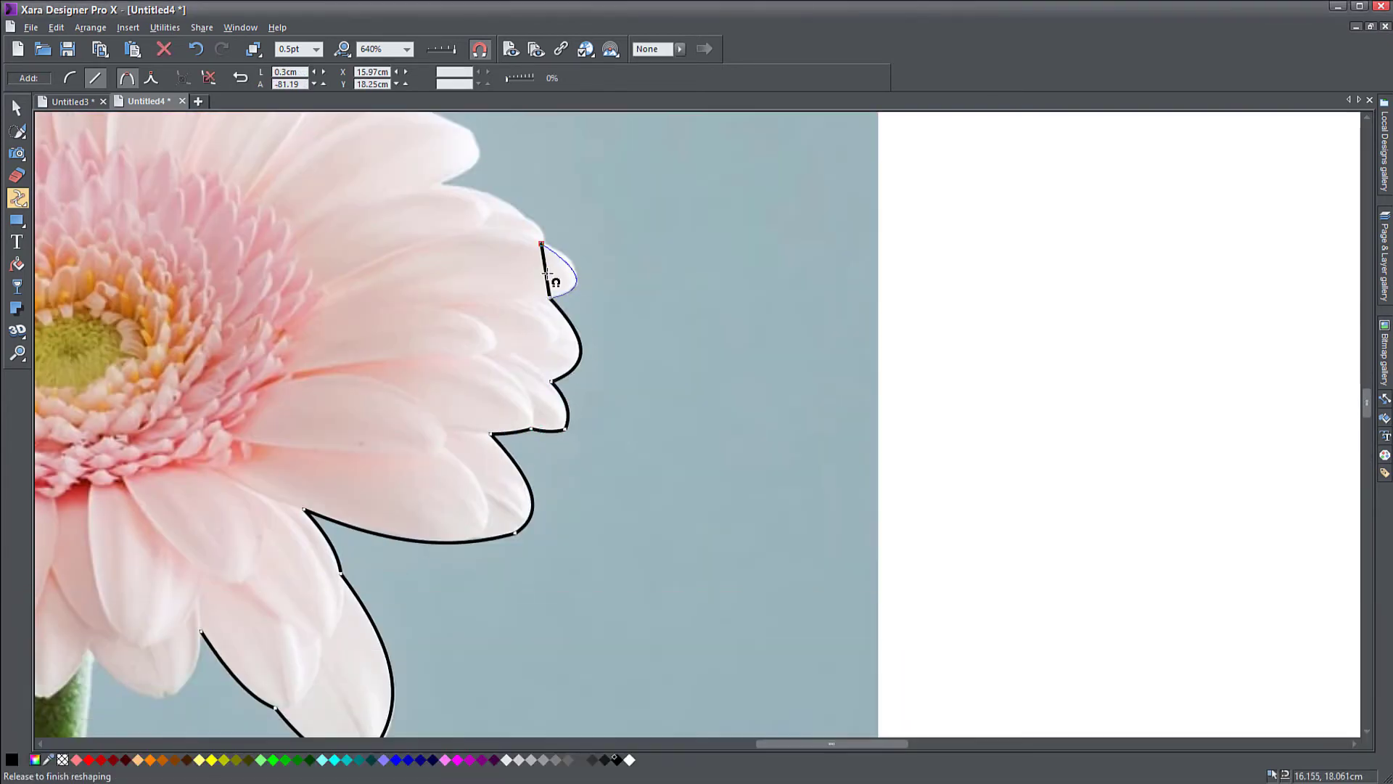
{"action": "left_click", "coordinate": [440, 184]}
{"action": "left_click", "coordinate": [570, 264]}
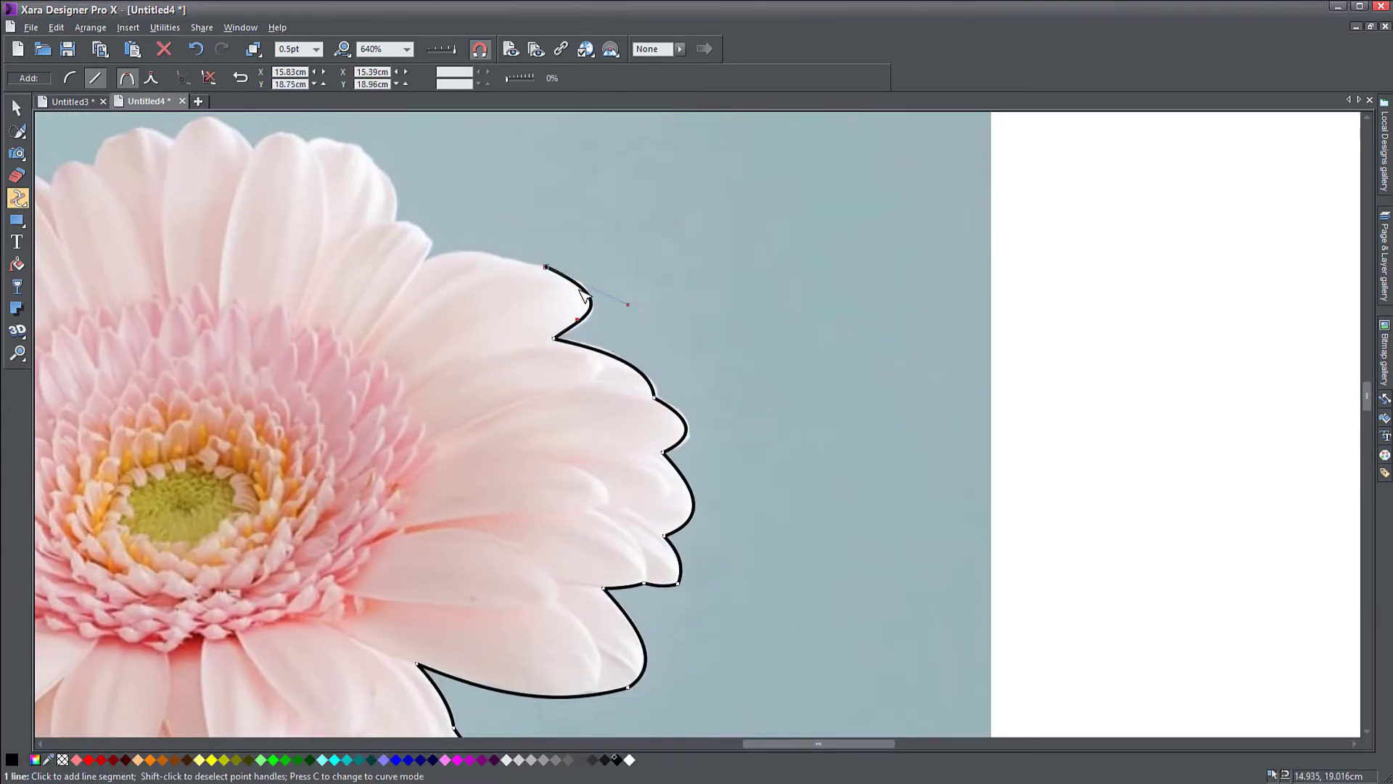
{"action": "left_click", "coordinate": [423, 256]}
{"action": "left_click", "coordinate": [394, 222]}
{"action": "left_click", "coordinate": [310, 140]}
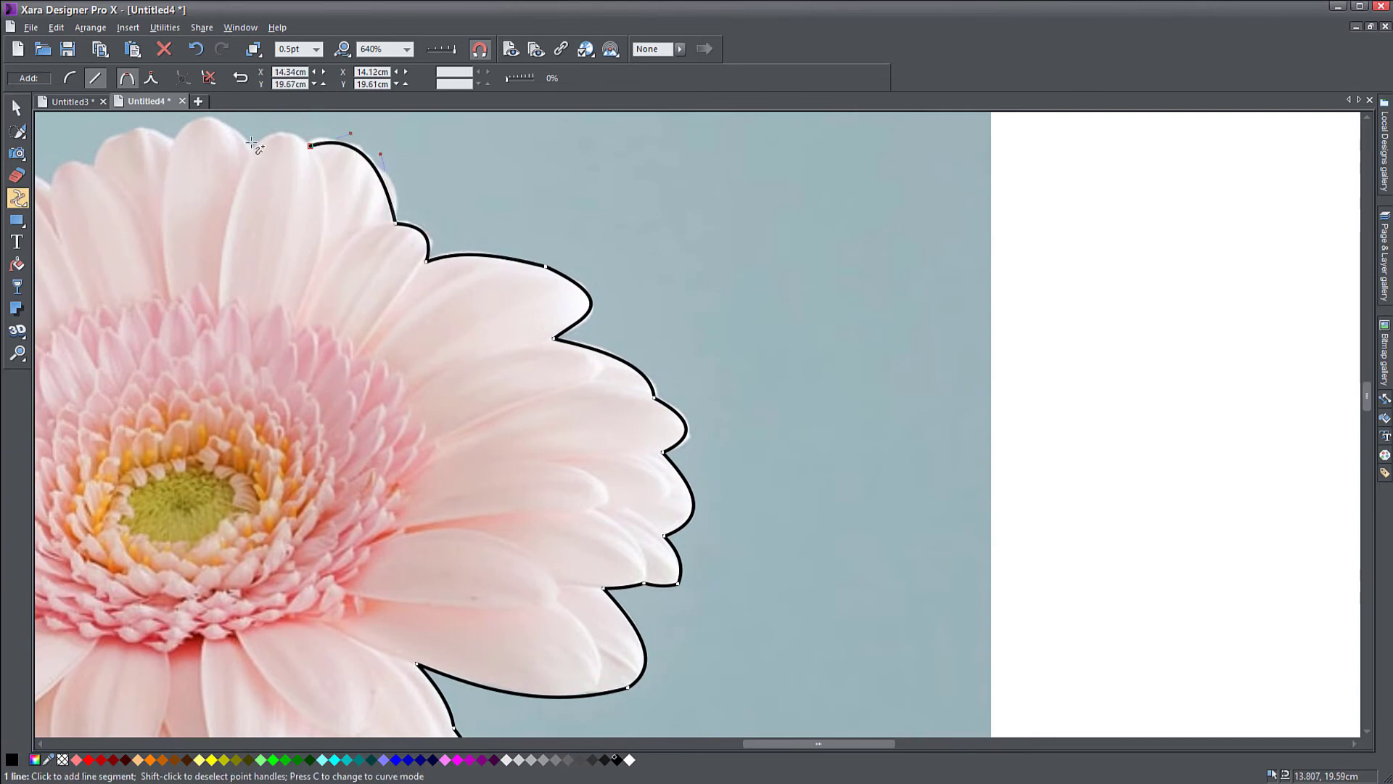
{"action": "left_click", "coordinate": [573, 256]}
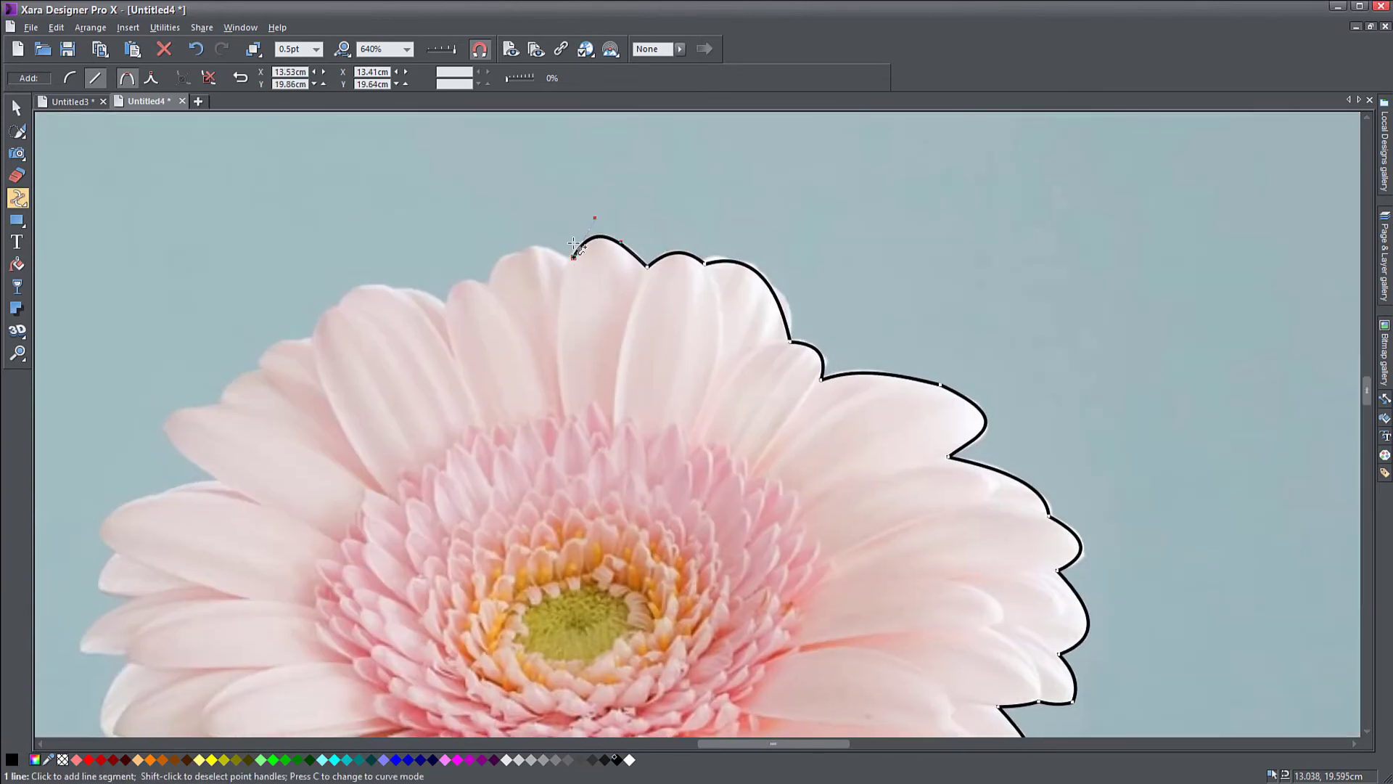
Continue the outline across the top petals and down the flower's left side.
{"action": "left_click", "coordinate": [490, 282]}
{"action": "left_click", "coordinate": [448, 304]}
{"action": "left_click", "coordinate": [343, 304]}
{"action": "left_click", "coordinate": [314, 337]}
{"action": "left_click", "coordinate": [262, 369]}
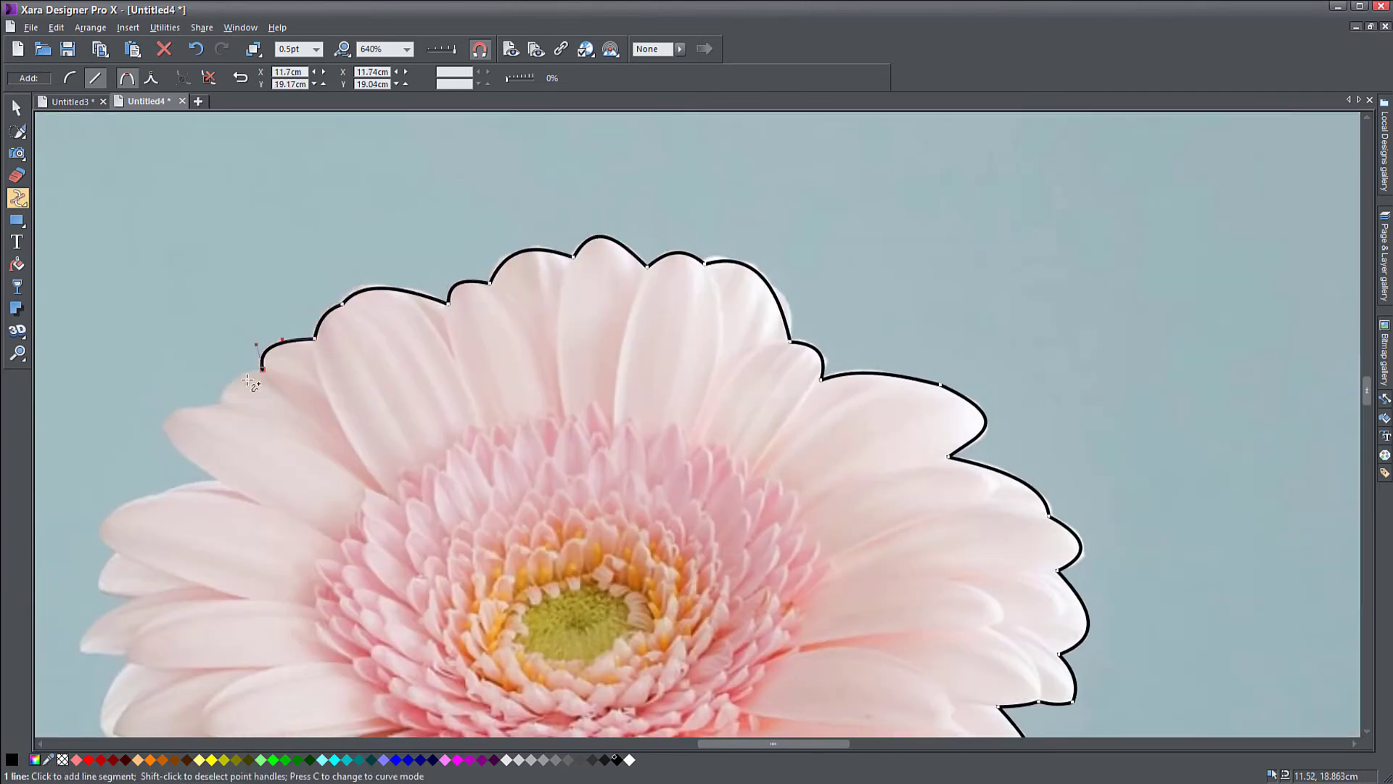
{"action": "left_click", "coordinate": [219, 401]}
{"action": "left_click", "coordinate": [177, 449]}
{"action": "left_click", "coordinate": [216, 473]}
{"action": "left_click", "coordinate": [109, 509]}
{"action": "left_click", "coordinate": [132, 592]}
{"action": "left_click", "coordinate": [80, 645]}
{"action": "left_click", "coordinate": [129, 657]}
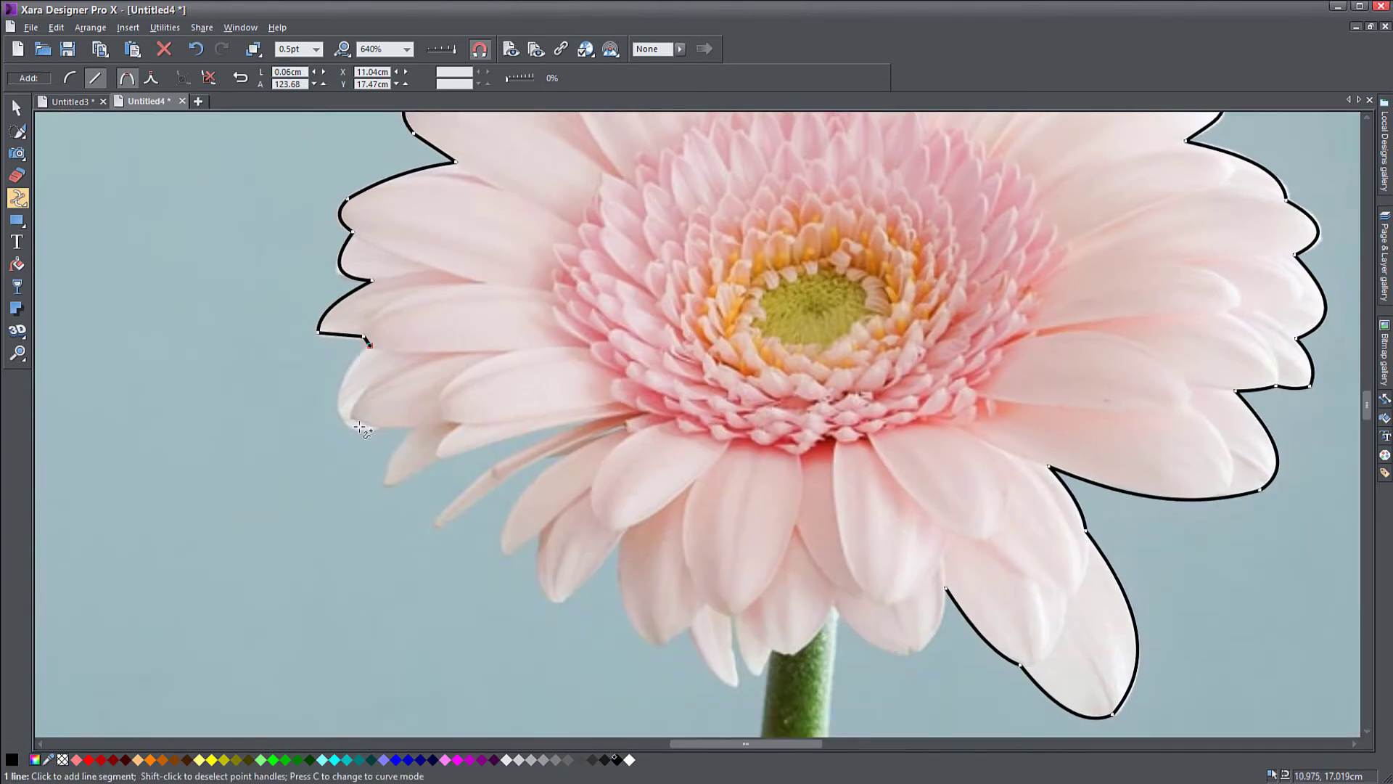
{"action": "left_click", "coordinate": [359, 428]}
{"action": "left_click", "coordinate": [414, 422]}
{"action": "left_click", "coordinate": [384, 485]}
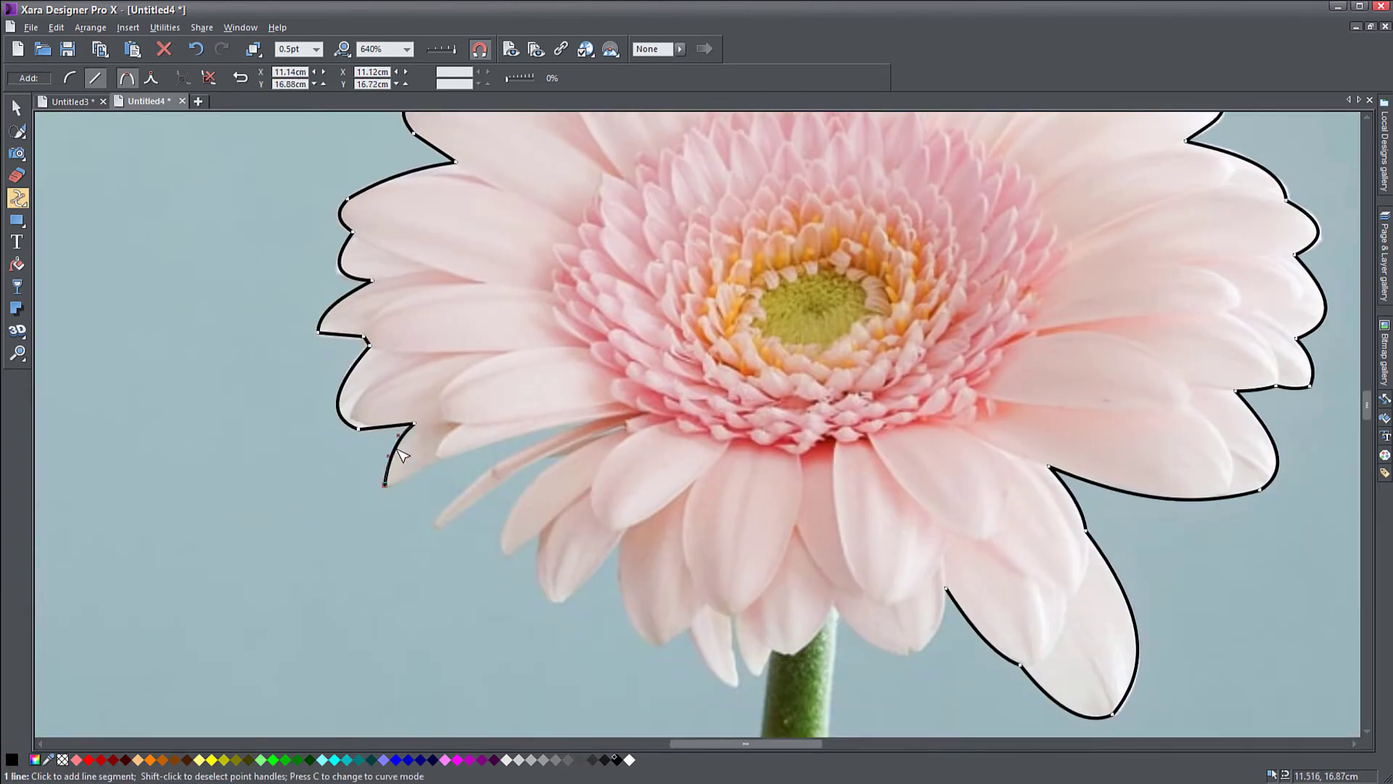
Trace the lower petals around the stem and close the outline into a filled black shape.
{"action": "left_click", "coordinate": [602, 417]}
{"action": "left_click", "coordinate": [437, 522]}
{"action": "left_click", "coordinate": [570, 454]}
{"action": "left_click", "coordinate": [506, 555]}
{"action": "left_click", "coordinate": [545, 525]}
{"action": "left_click", "coordinate": [558, 601]}
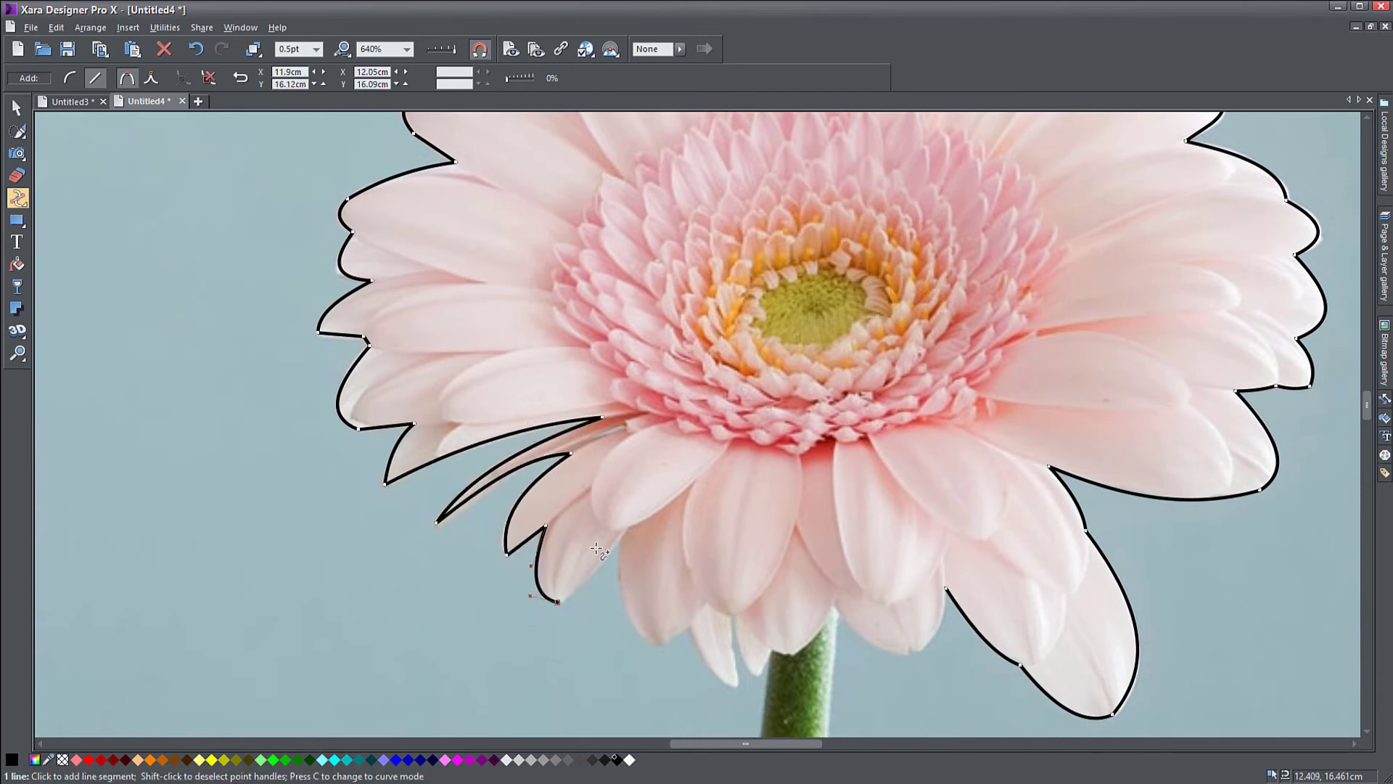
{"action": "left_click", "coordinate": [626, 525]}
{"action": "left_click", "coordinate": [665, 647]}
{"action": "left_click", "coordinate": [688, 621]}
{"action": "left_click", "coordinate": [739, 685]}
{"action": "left_click", "coordinate": [732, 613]}
{"action": "left_click", "coordinate": [754, 671]}
{"action": "left_click", "coordinate": [831, 597]}
{"action": "left_click", "coordinate": [913, 653]}
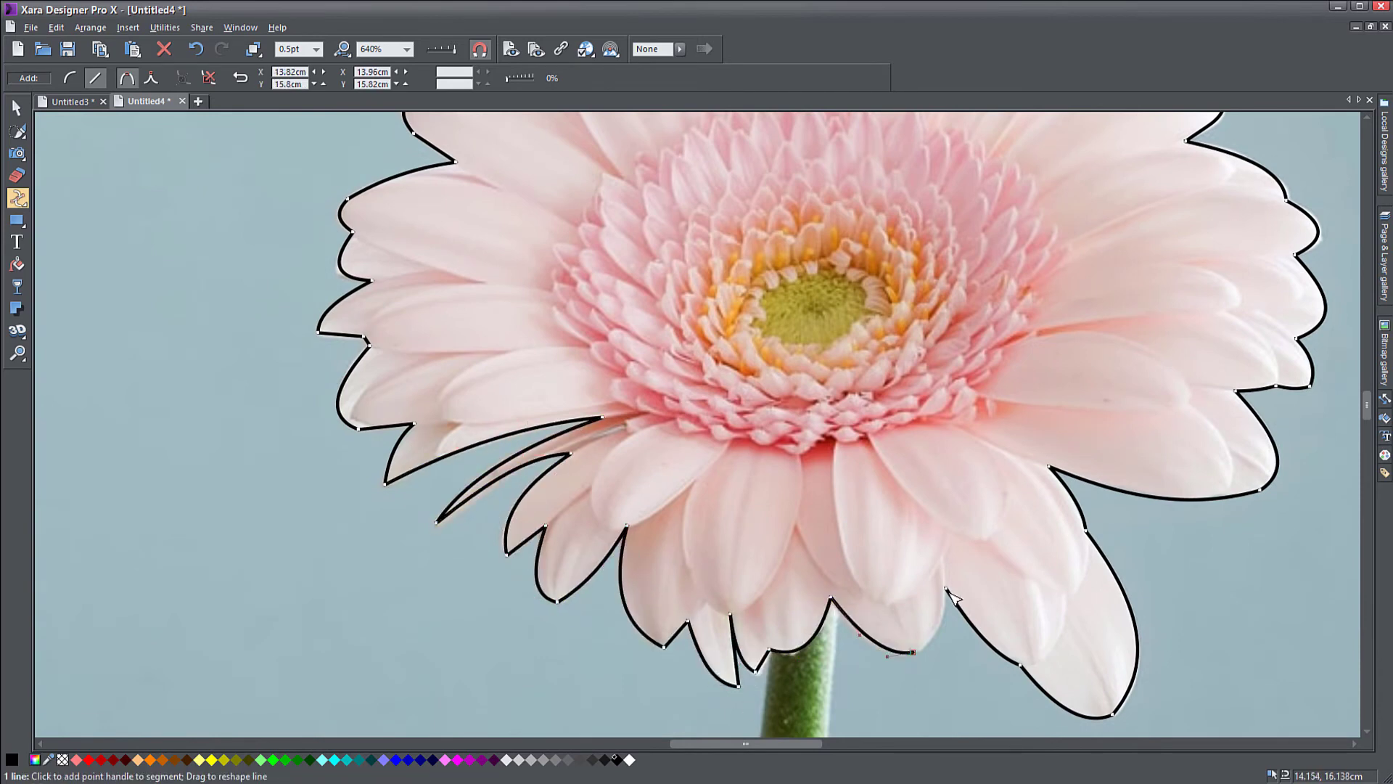
{"action": "left_click", "coordinate": [946, 590]}
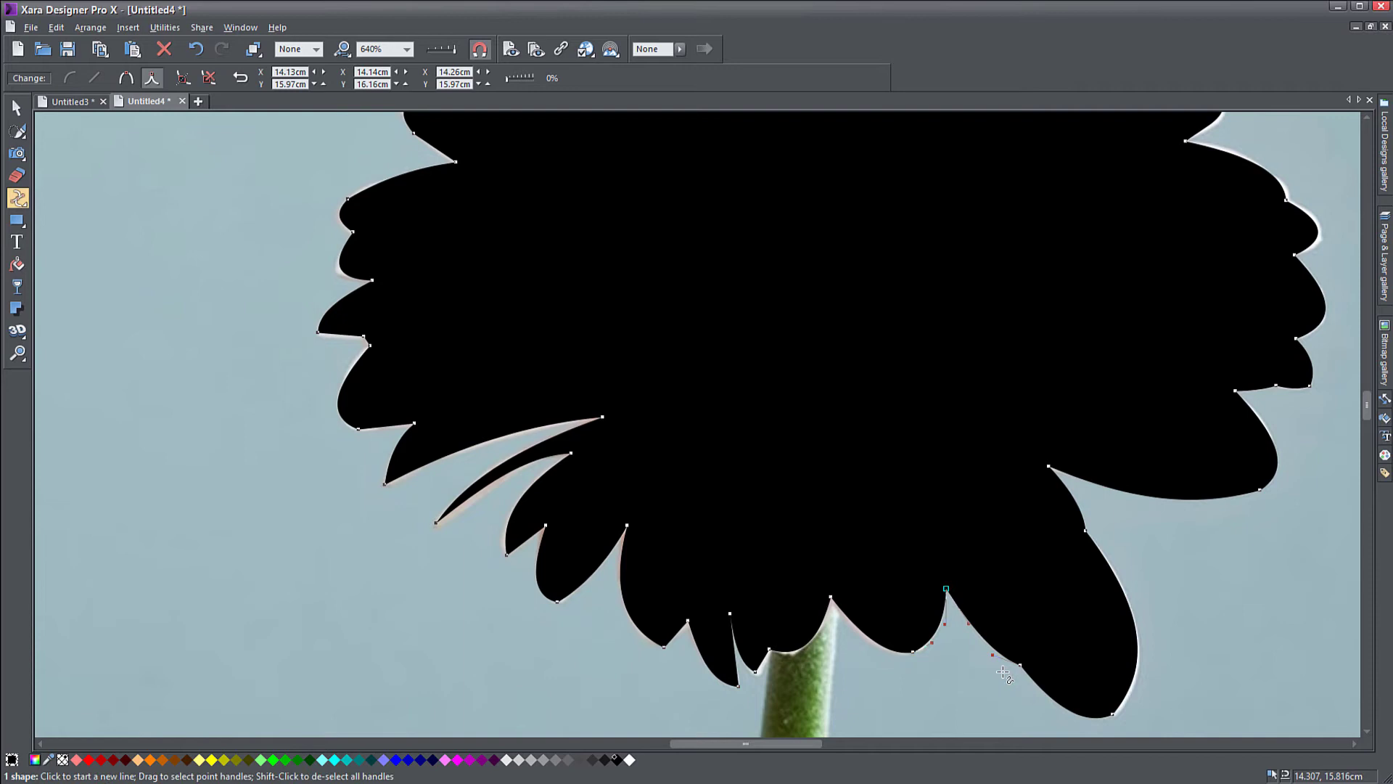
Select the traced shape together with the photo and bring up their context menu.
{"action": "scroll", "coordinate": [842, 457], "scroll_direction": "down", "scroll_amount": 2}
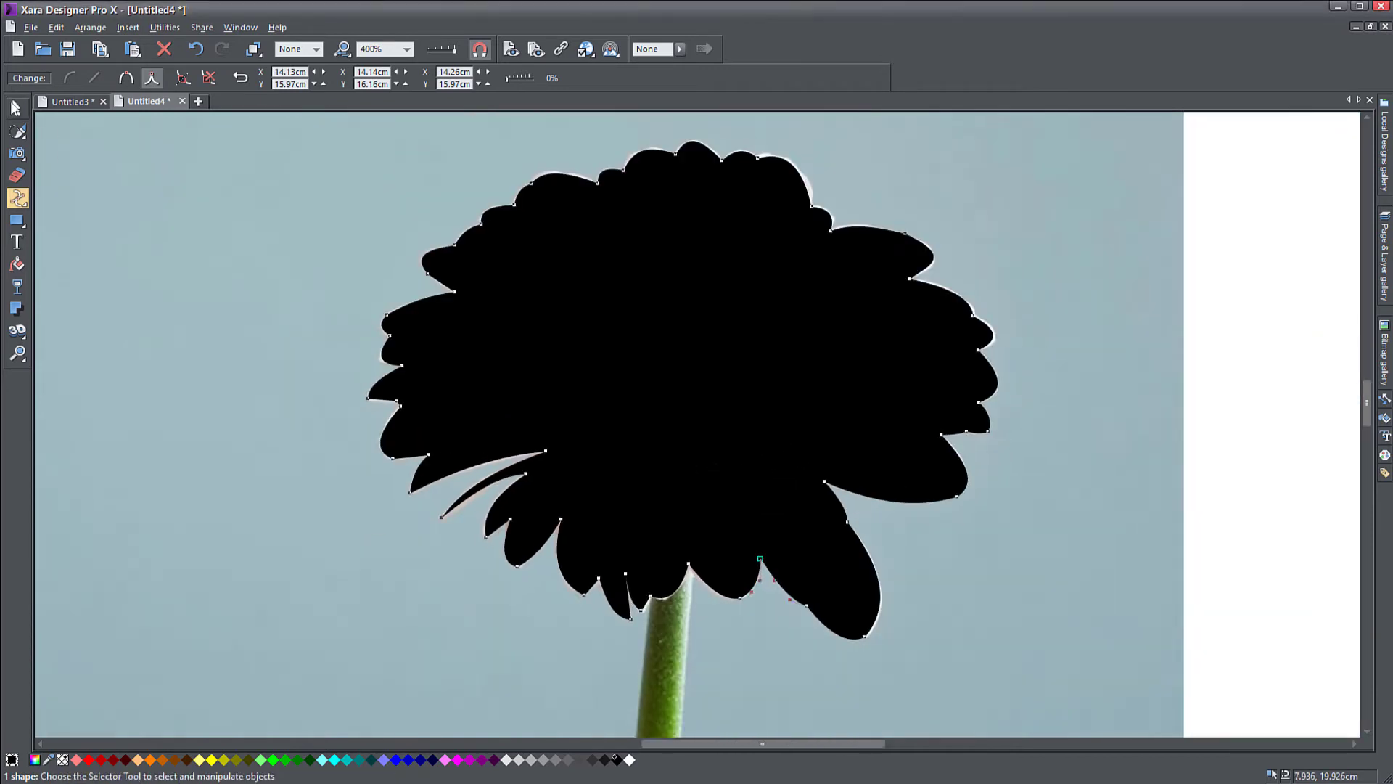
{"action": "key", "text": "F2"}
{"action": "scroll", "coordinate": [622, 420], "scroll_direction": "down", "scroll_amount": 2}
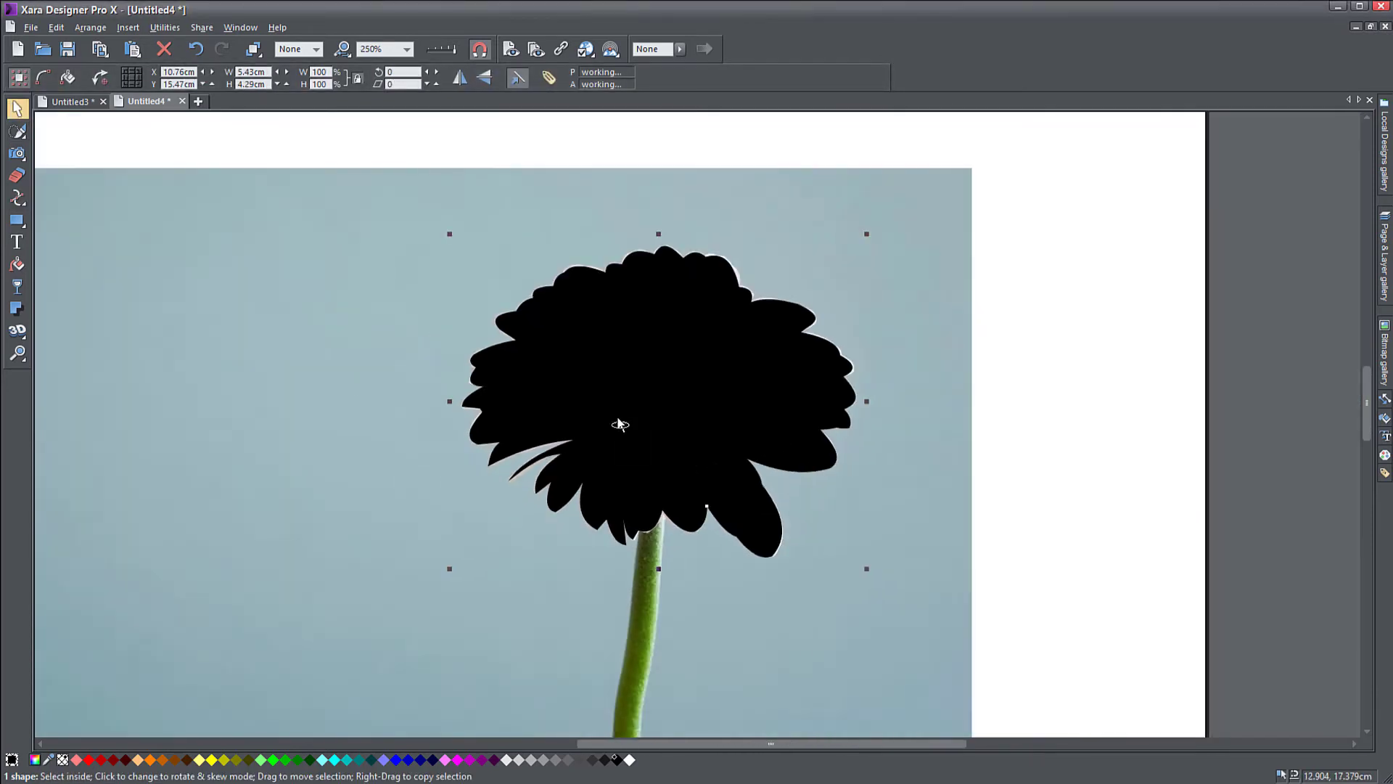
{"action": "left_click", "coordinate": [427, 335], "text": "shift"}
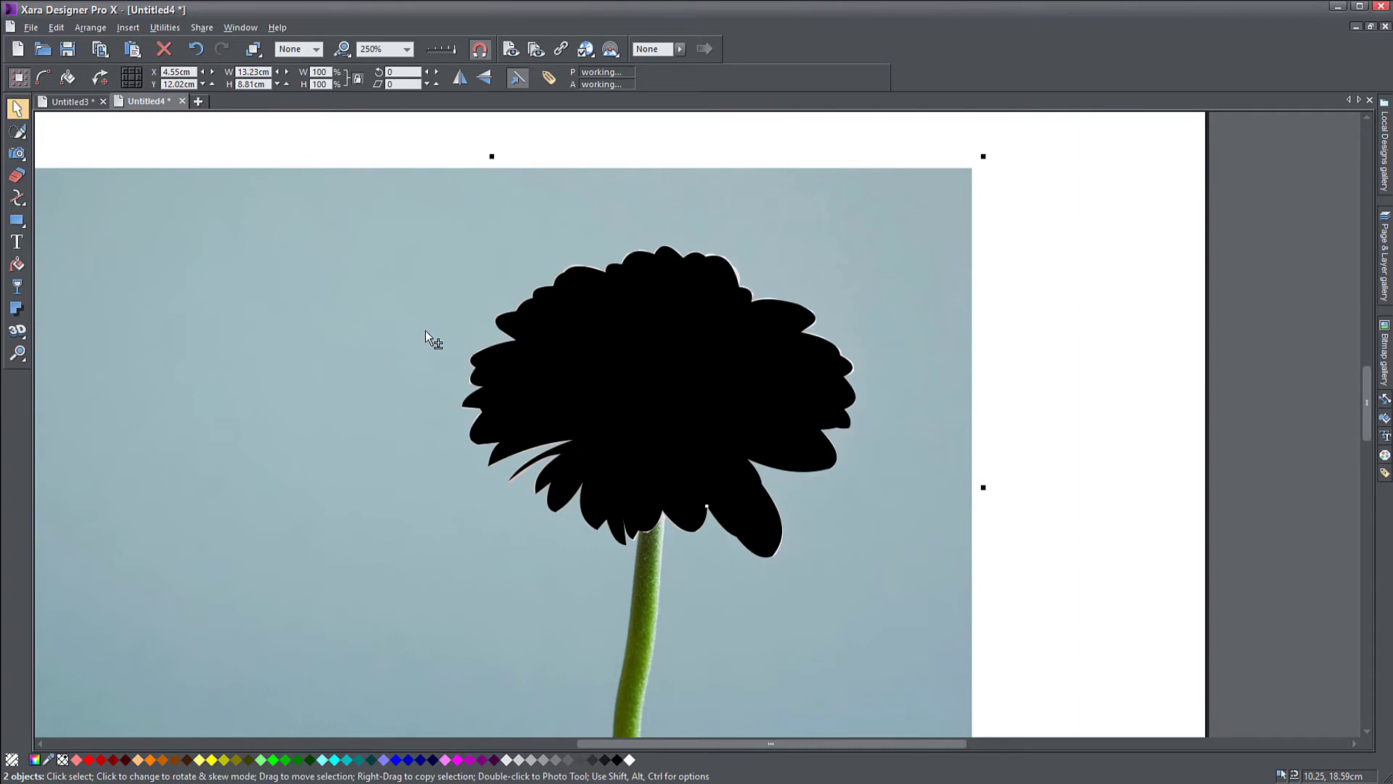
{"action": "right_click", "coordinate": [426, 333]}
Clip the photo to the traced flower outline with Subtract Shapes and shift it left.
{"action": "mouse_move", "coordinate": [508, 536]}
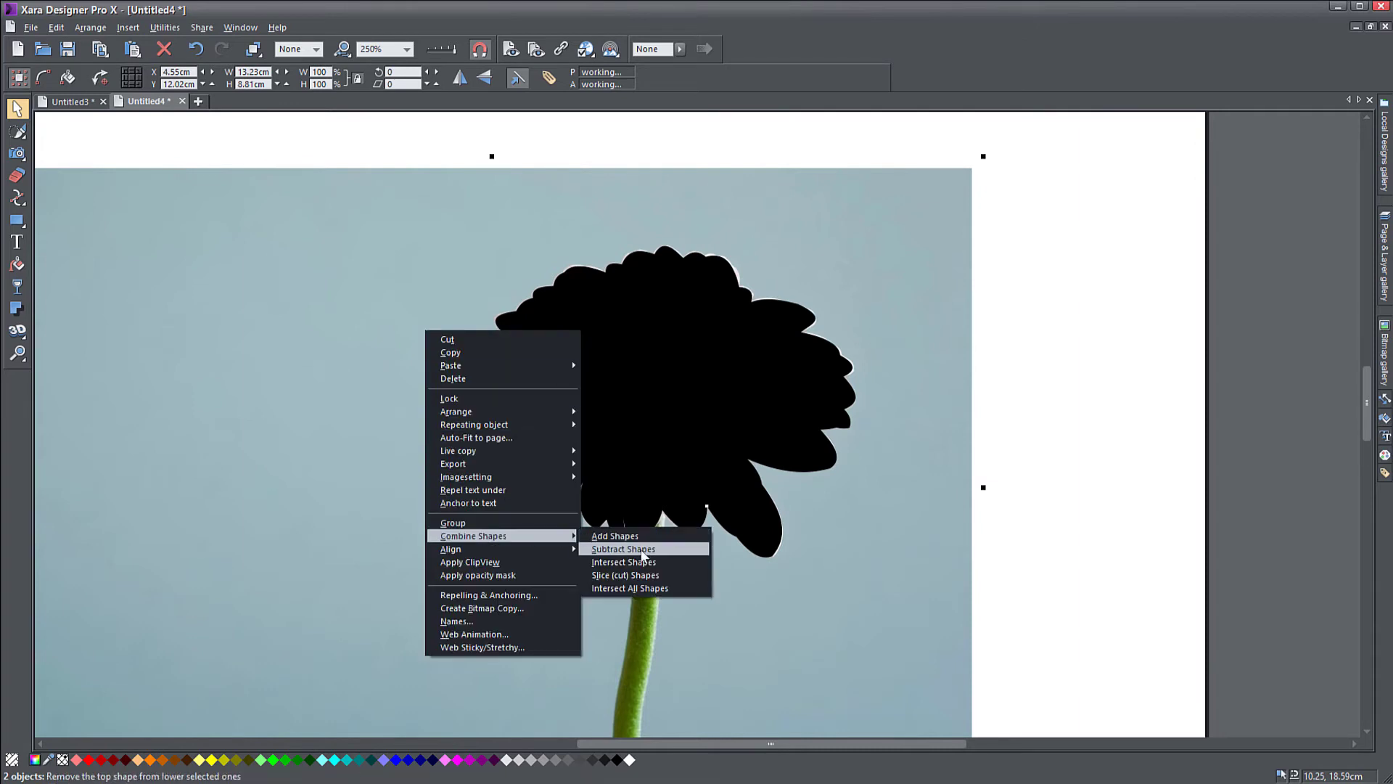
{"action": "left_click", "coordinate": [643, 550]}
{"action": "left_click_drag", "start_coordinate": [657, 456], "coordinate": [555, 444]}
Draw a large test rectangle over the flower and send it to the back.
{"action": "left_click", "coordinate": [17, 221]}
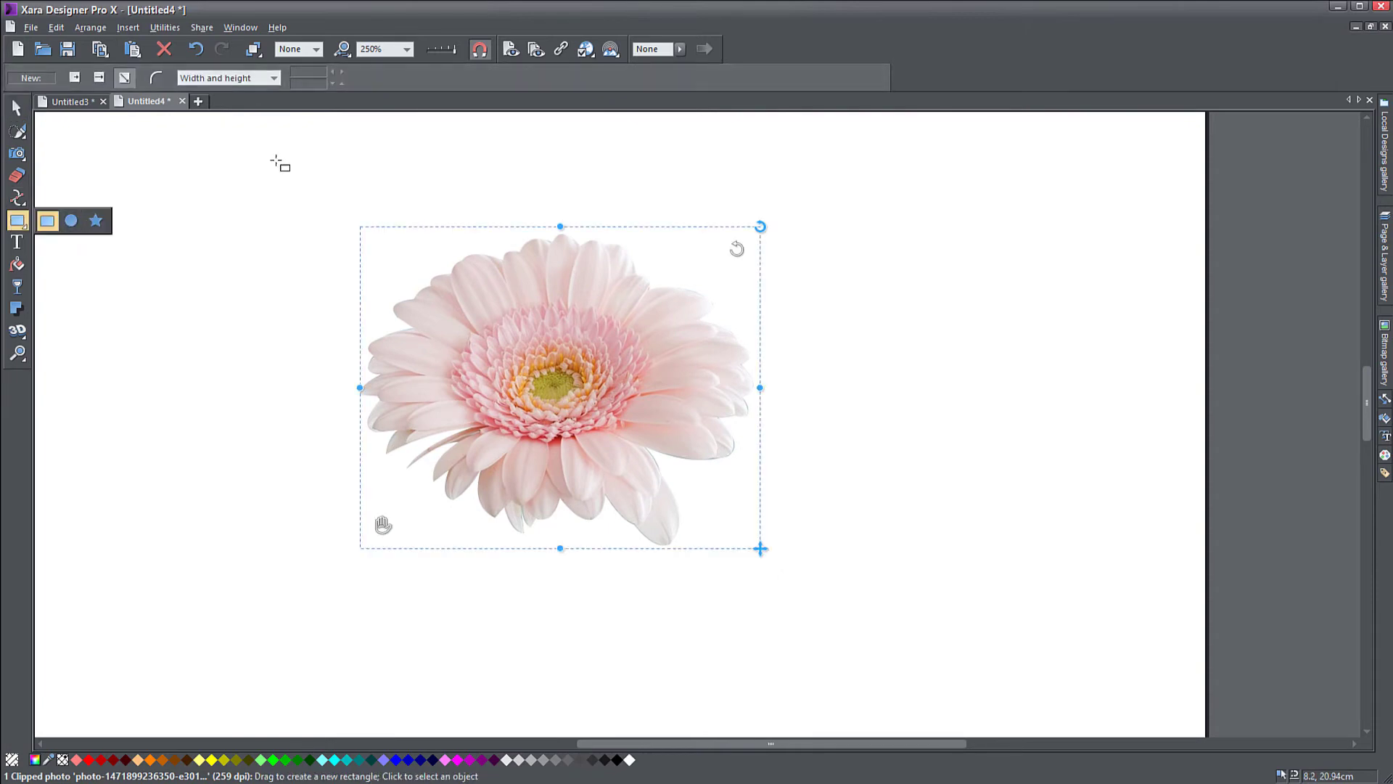
{"action": "left_click_drag", "start_coordinate": [274, 160], "coordinate": [820, 616]}
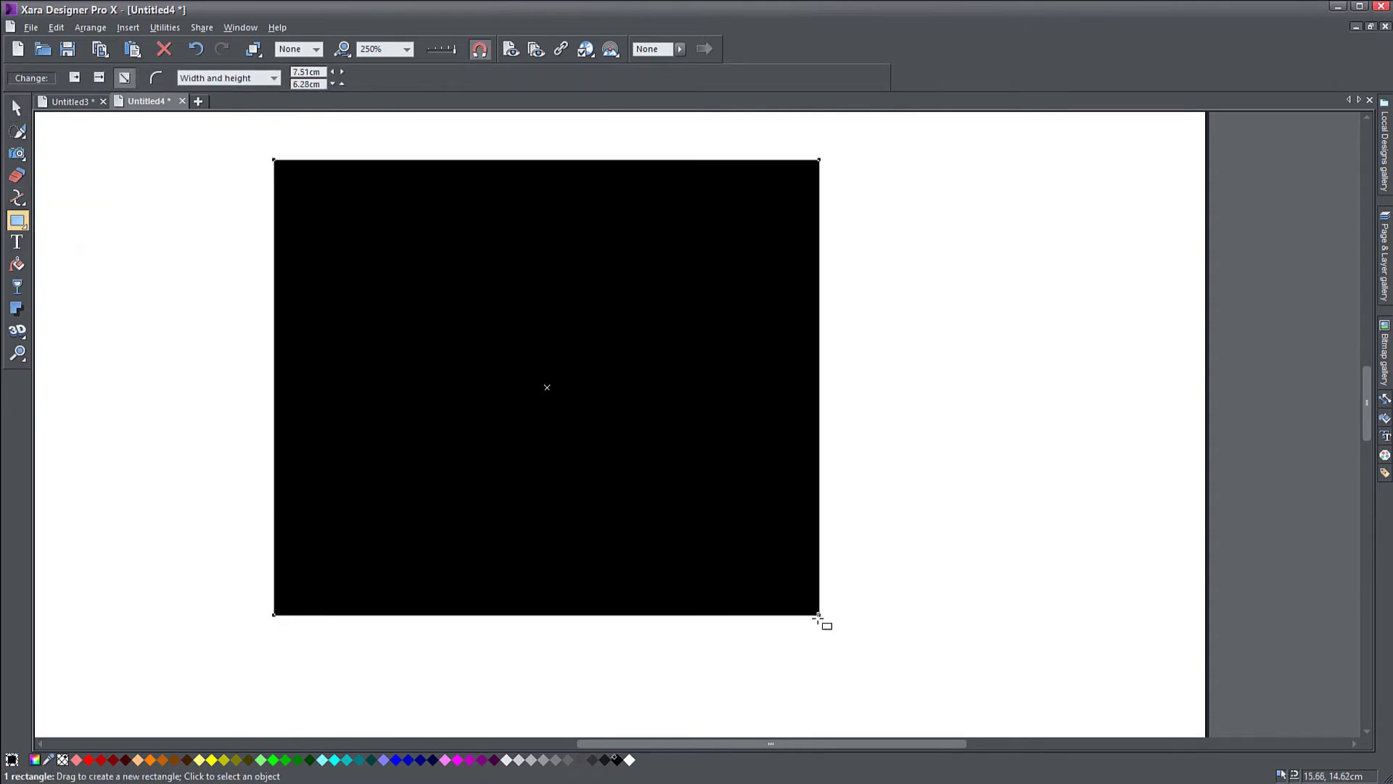
{"action": "key", "text": "ctrl+b"}
Shrink the clipped gerbera to 64% and move it to the page's upper left.
{"action": "left_click", "coordinate": [14, 105]}
{"action": "left_click", "coordinate": [481, 347], "text": "ctrl"}
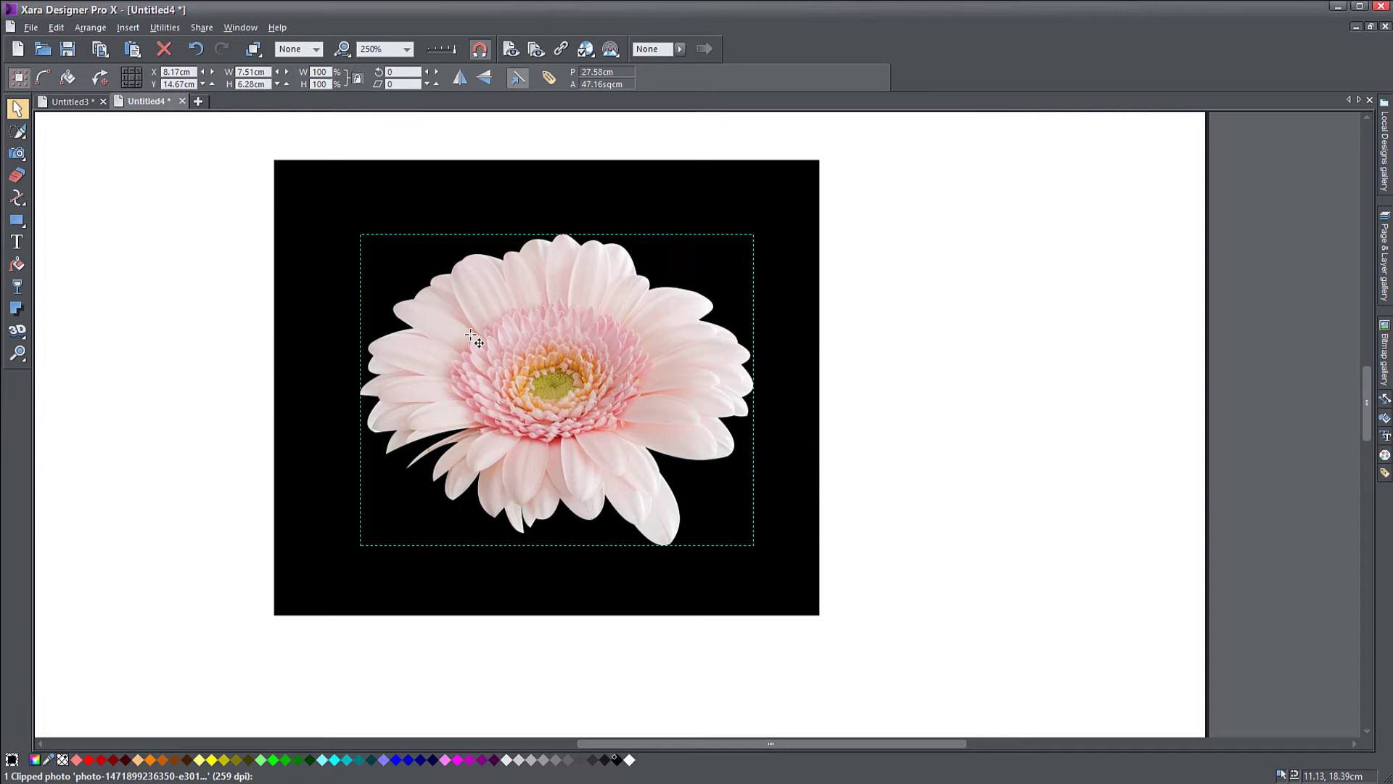
{"action": "scroll", "coordinate": [559, 502], "scroll_direction": "up", "scroll_amount": 2}
{"action": "scroll", "coordinate": [559, 502], "scroll_direction": "up", "scroll_amount": 1}
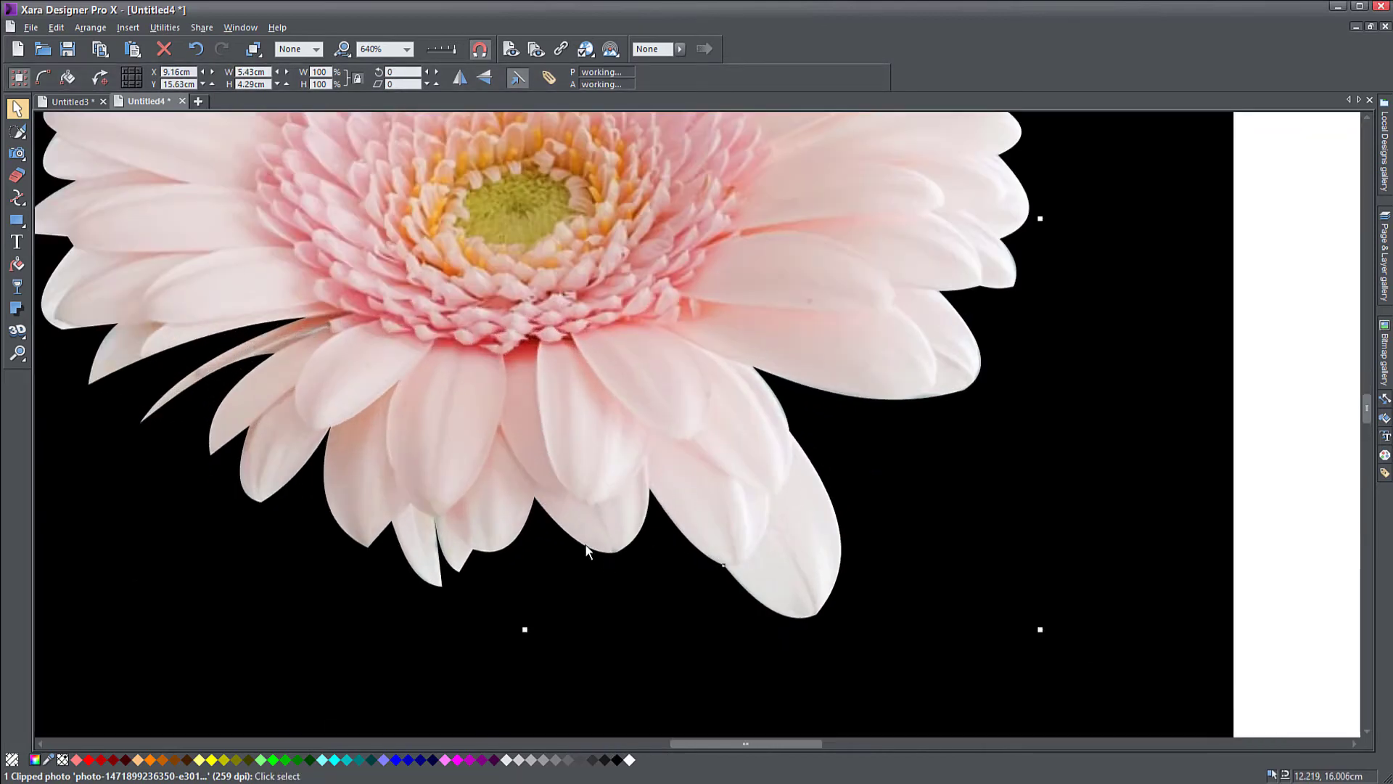
{"action": "scroll", "coordinate": [475, 380], "scroll_direction": "down", "scroll_amount": 3}
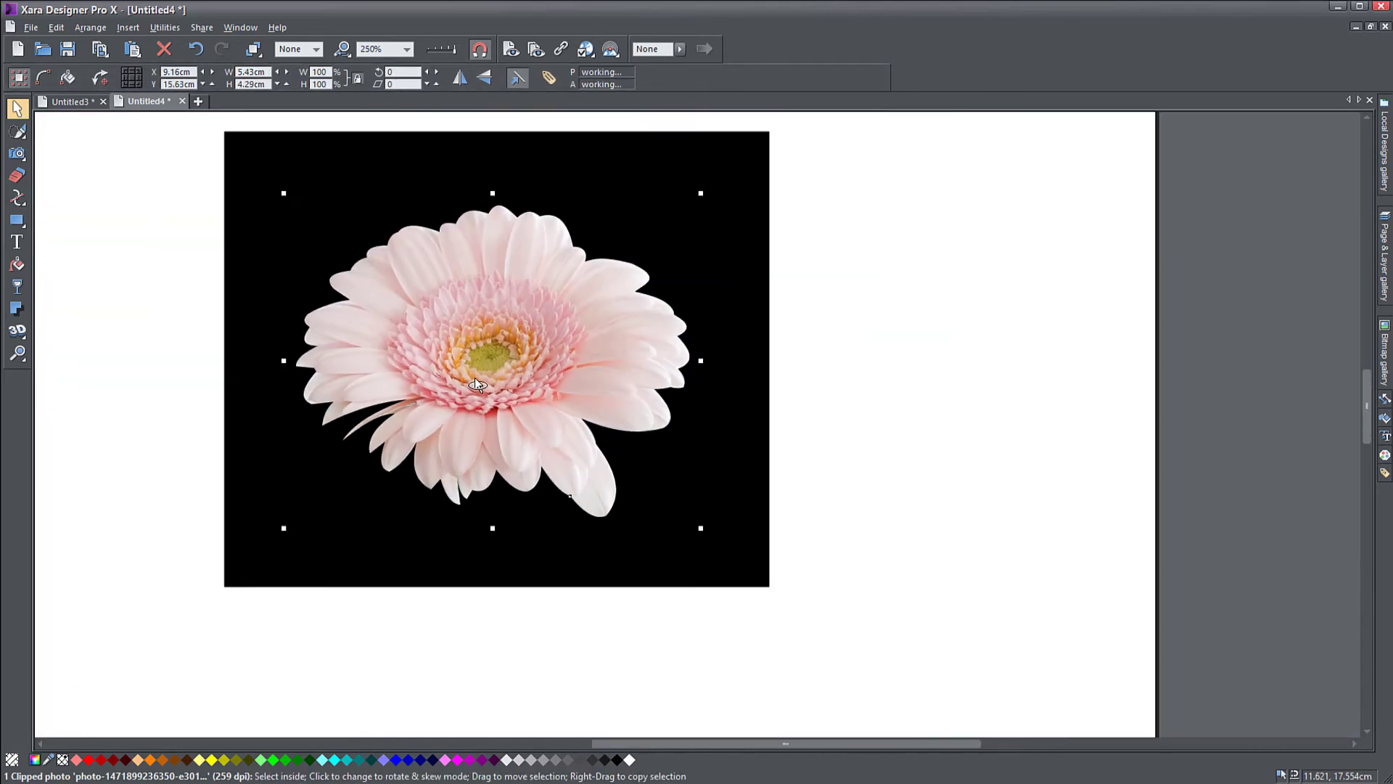
{"action": "mouse_move", "coordinate": [473, 364]}
{"action": "left_mouse_down"}
{"action": "mouse_move", "coordinate": [490, 357]}
{"action": "mouse_move", "coordinate": [477, 357]}
{"action": "left_mouse_up"}
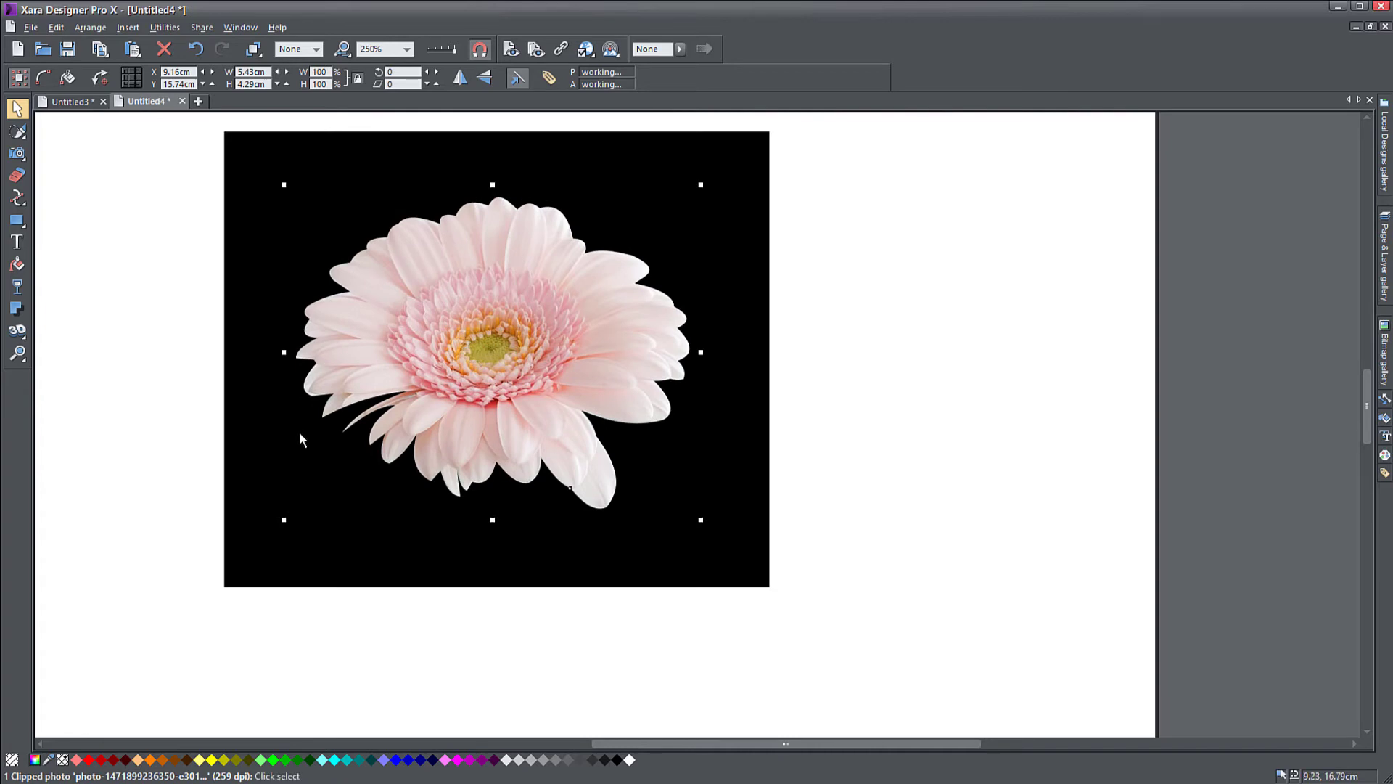
{"action": "left_click_drag", "start_coordinate": [300, 439], "coordinate": [611, 492]}
{"action": "left_click_drag", "start_coordinate": [565, 450], "coordinate": [318, 376]}
{"action": "left_click_drag", "start_coordinate": [458, 446], "coordinate": [302, 325]}
{"action": "left_click_drag", "start_coordinate": [724, 373], "coordinate": [618, 358]}
Delete the test rectangle, then type FLOWERS below the flower and enlarge it several times.
{"action": "key", "text": "Delete"}
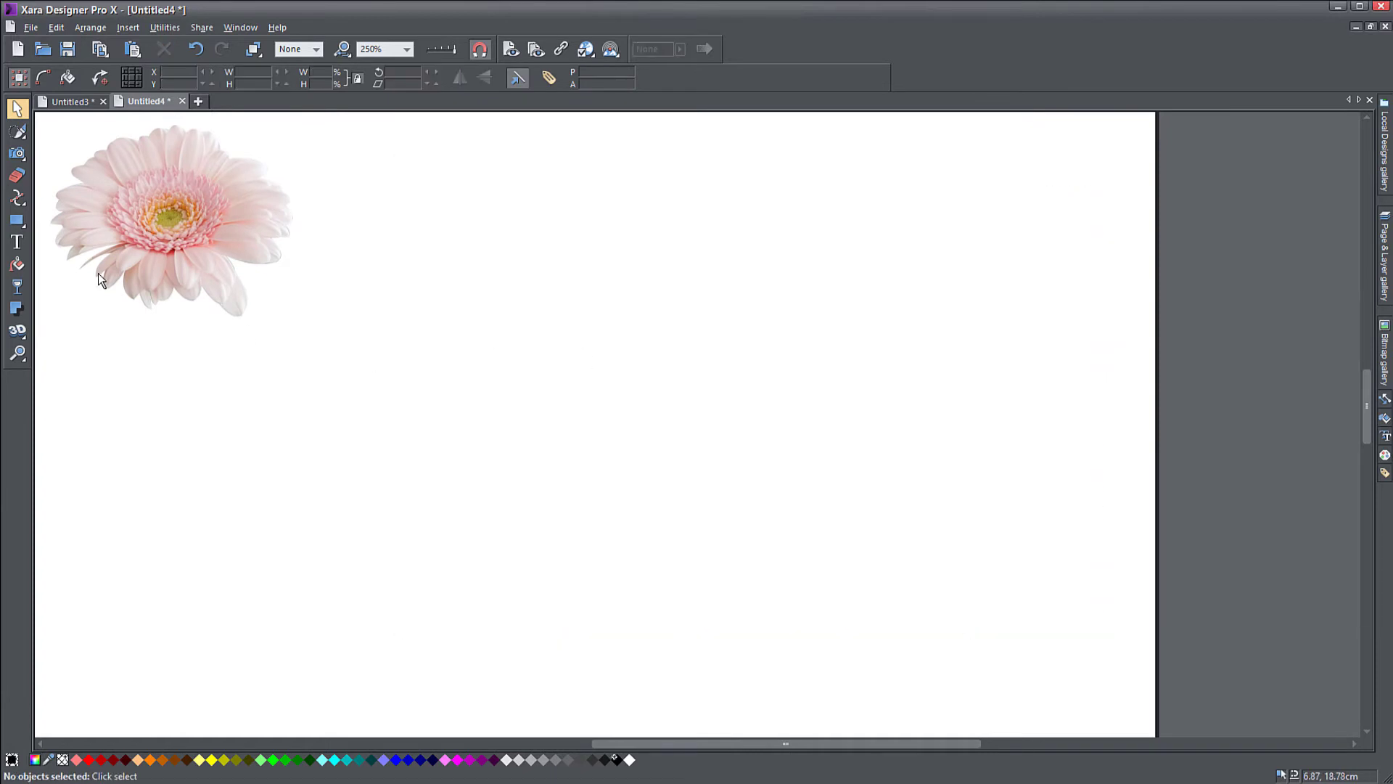
{"action": "left_click", "coordinate": [16, 242]}
{"action": "left_click", "coordinate": [344, 421]}
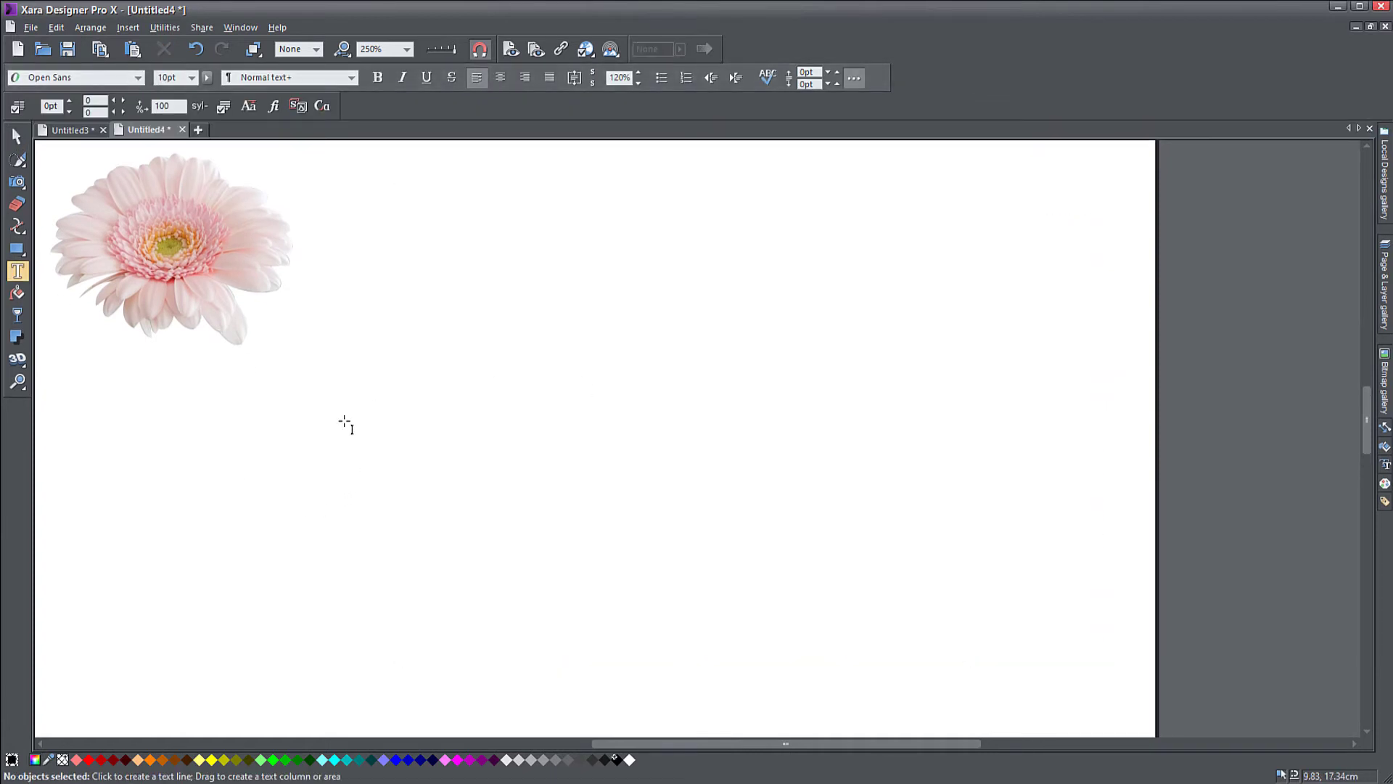
{"action": "type", "text": "FLOWERS"}
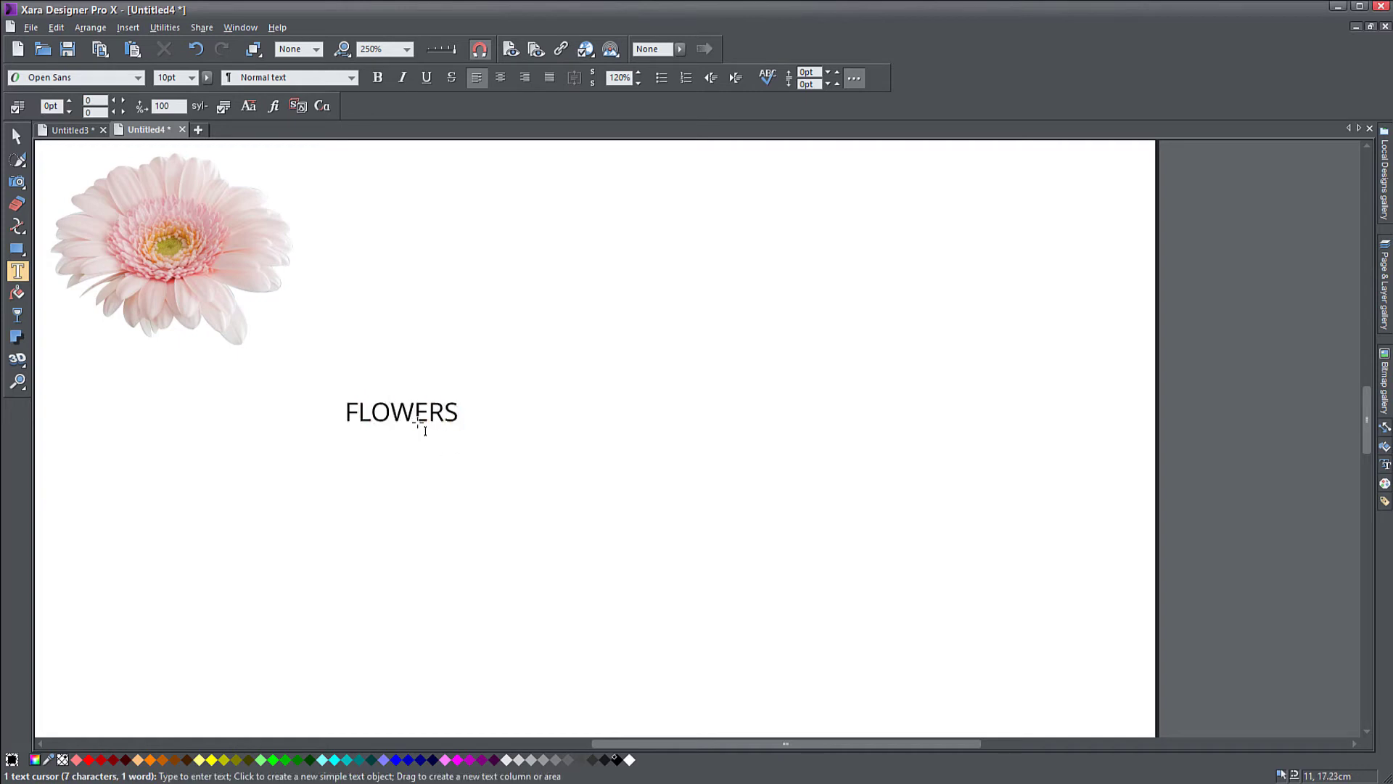
{"action": "left_click", "coordinate": [16, 135]}
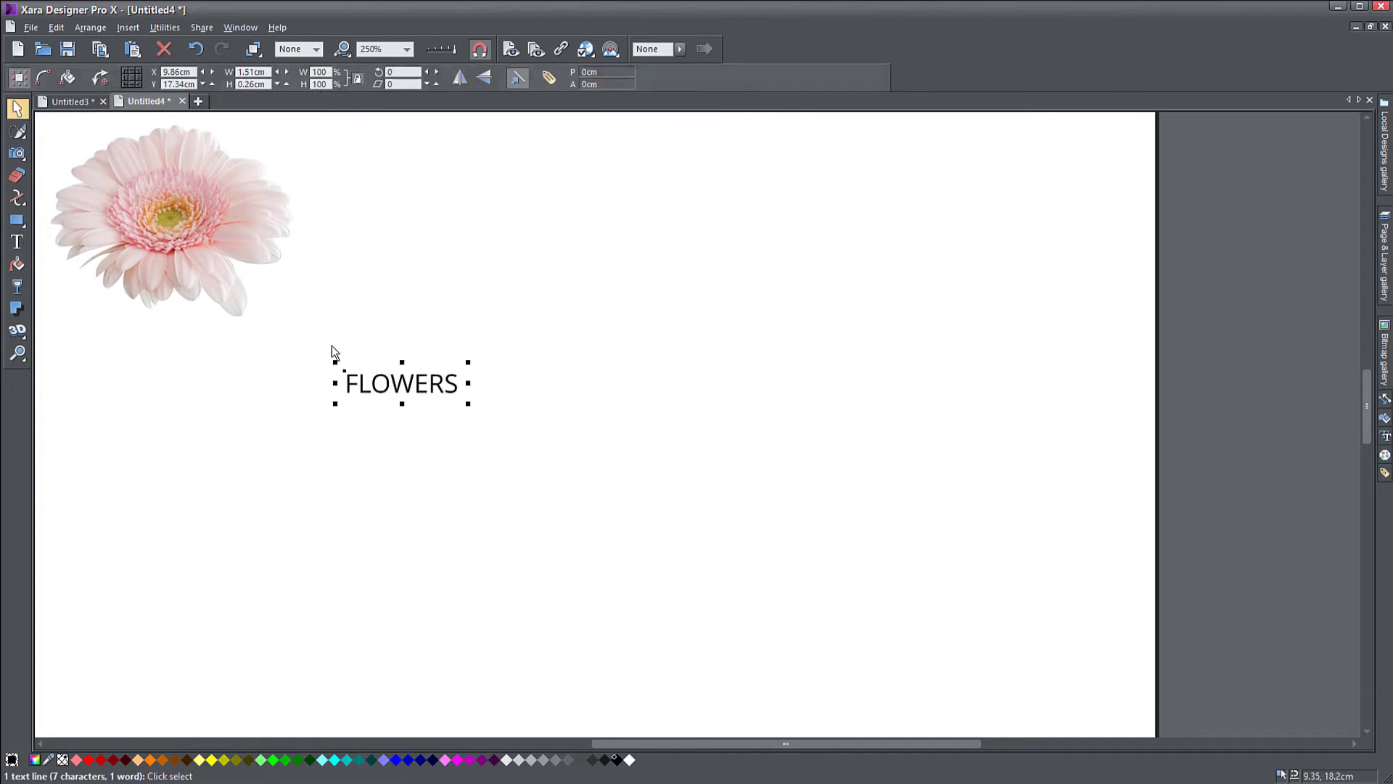
{"action": "left_click_drag", "start_coordinate": [464, 366], "coordinate": [1024, 270]}
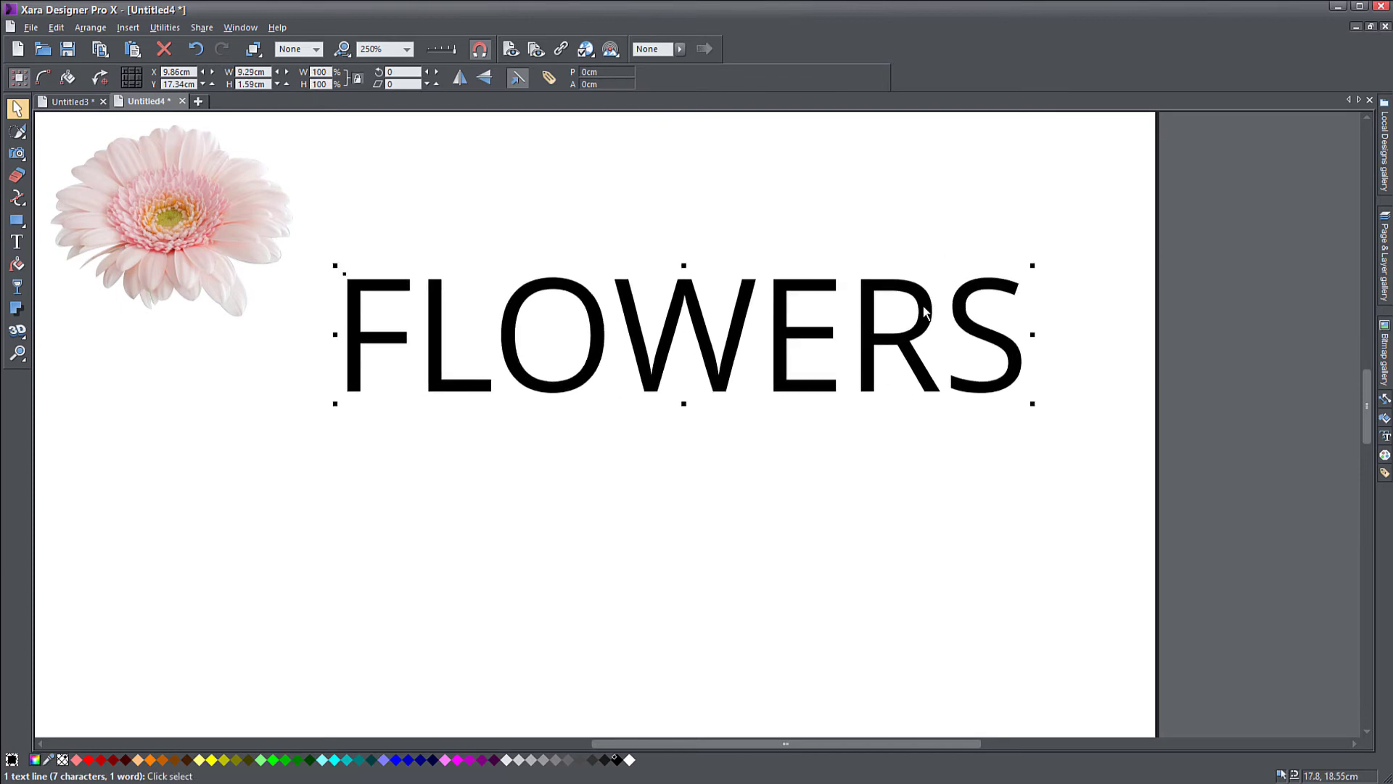
{"action": "left_click_drag", "start_coordinate": [932, 316], "coordinate": [767, 441]}
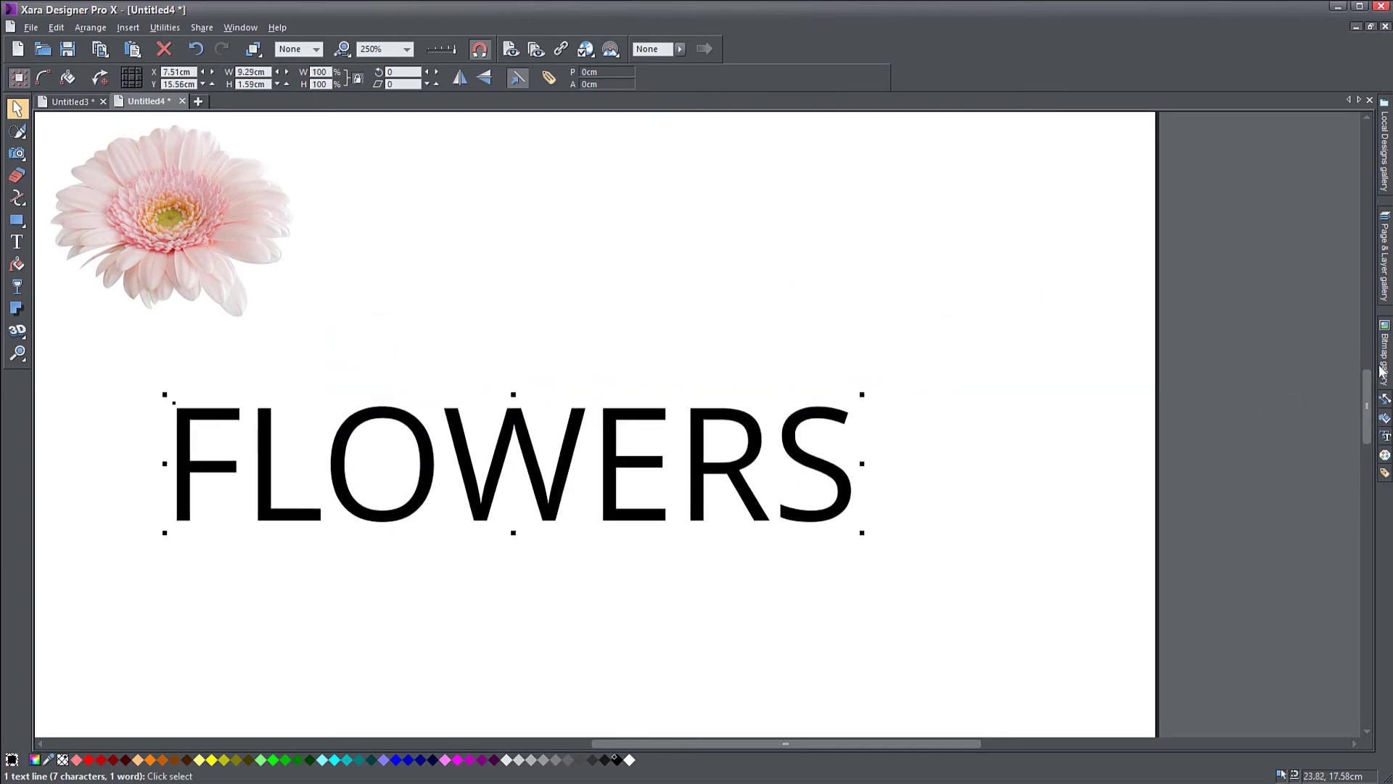
Set FLOWERS in Arial Black from the Fonts gallery and move it up-left.
{"action": "left_click", "coordinate": [1385, 438]}
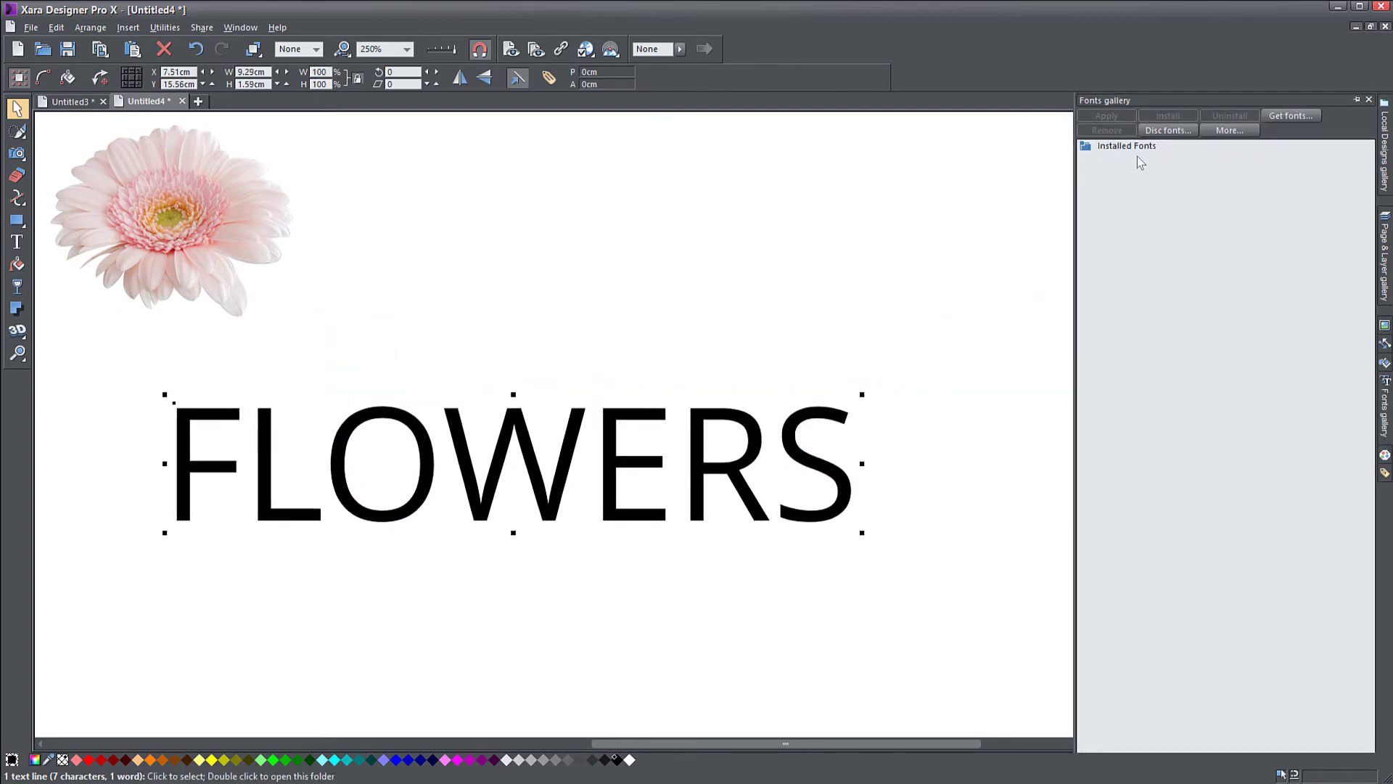
{"action": "left_click_drag", "start_coordinate": [1370, 159], "coordinate": [1367, 204]}
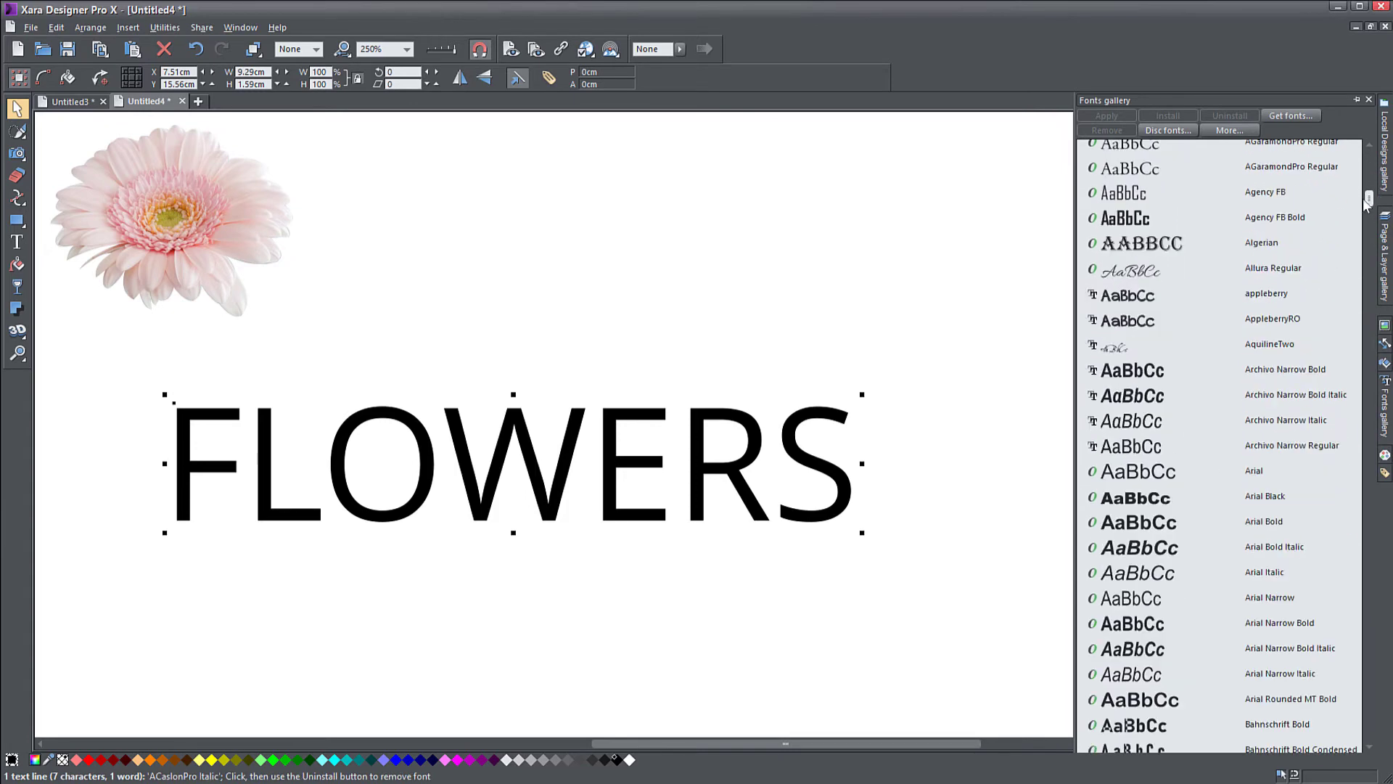
{"action": "double_click", "coordinate": [1136, 498]}
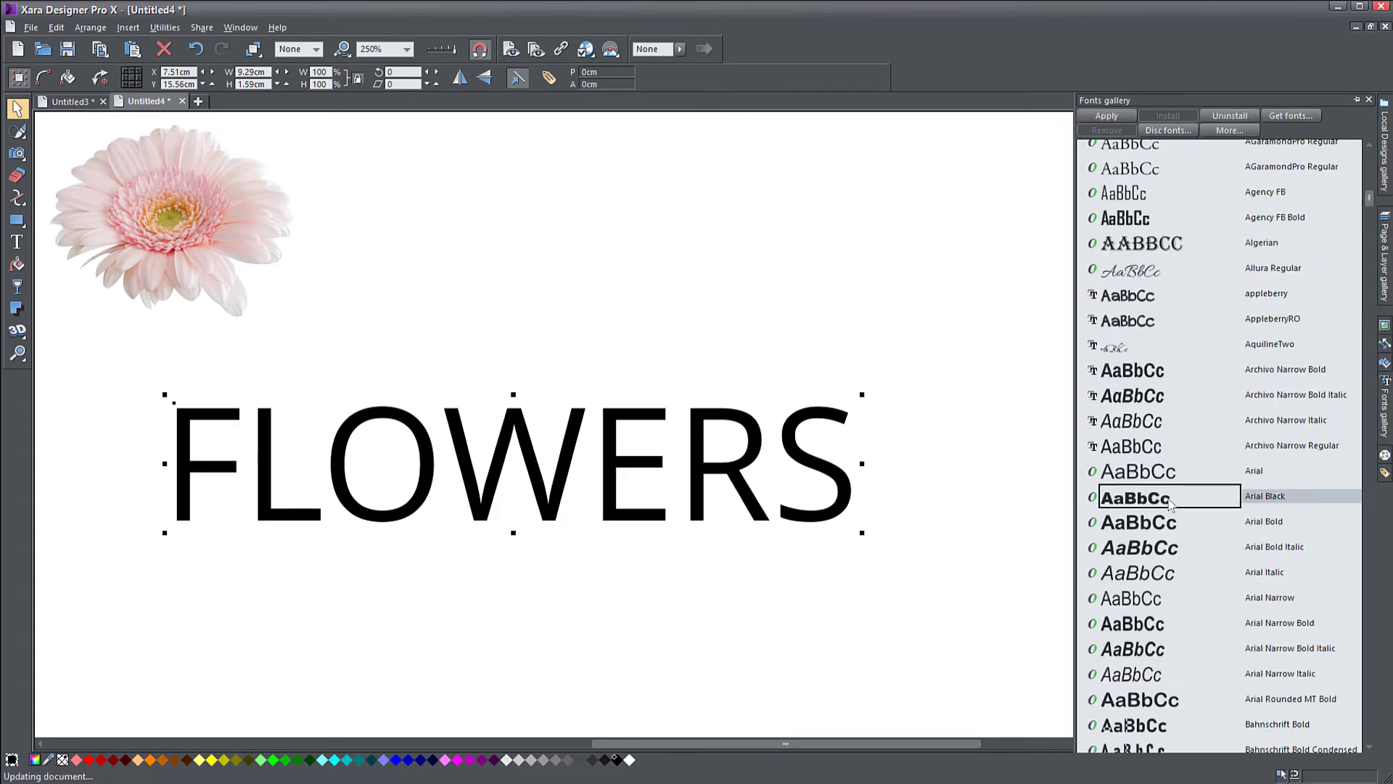
{"action": "left_click", "coordinate": [640, 537]}
{"action": "left_click_drag", "start_coordinate": [620, 502], "coordinate": [587, 471]}
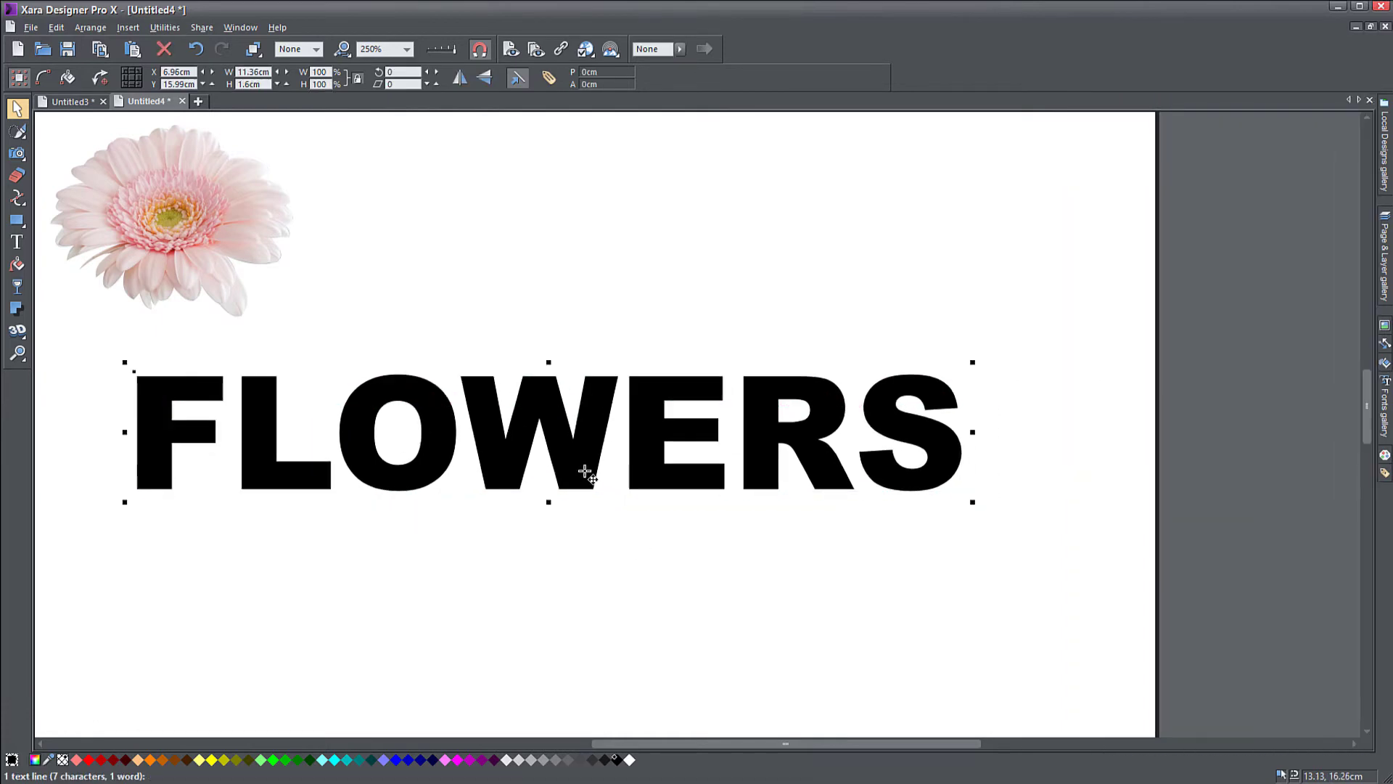
Enlarge the gerbera photo to about 5.58 by 4.41 cm and place it above FLOWERS.
{"action": "left_click_drag", "start_coordinate": [195, 216], "coordinate": [267, 227]}
{"action": "left_click_drag", "start_coordinate": [375, 338], "coordinate": [426, 324]}
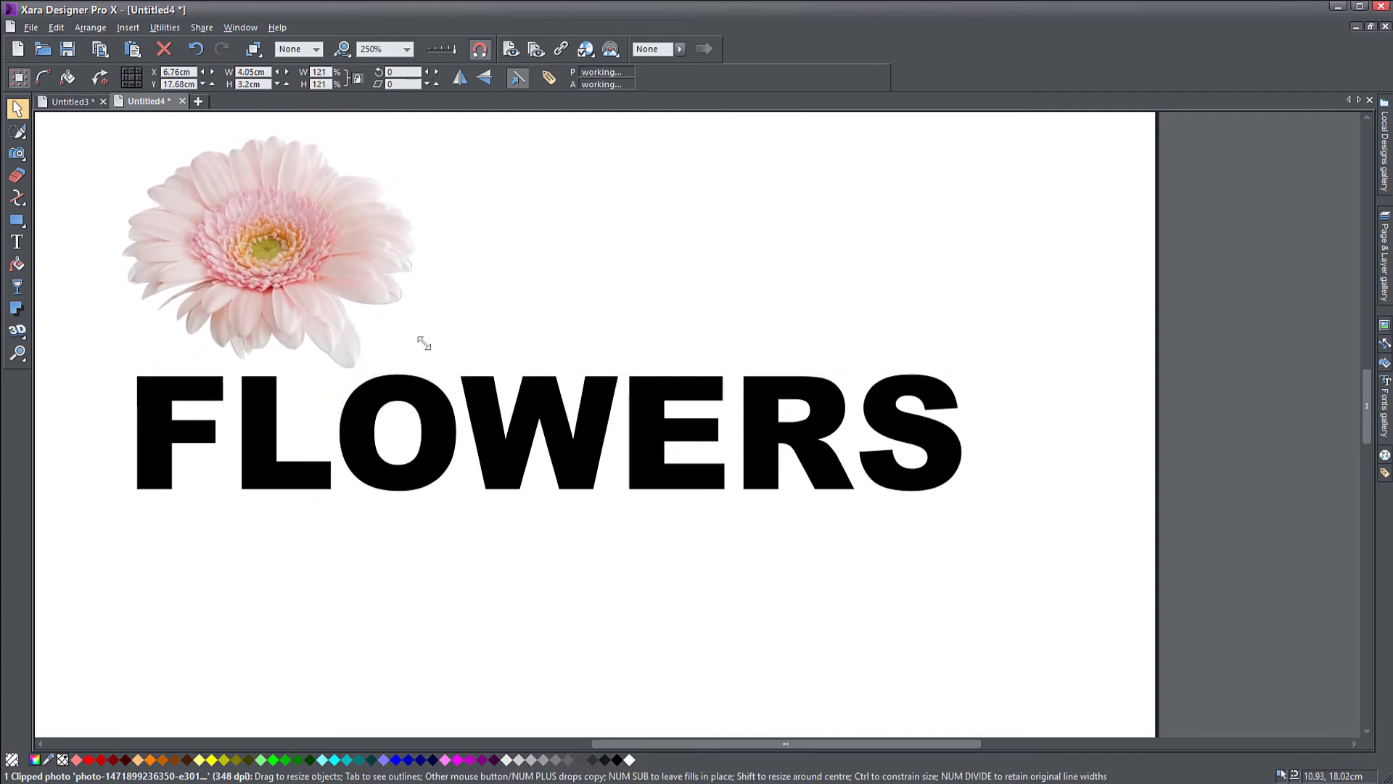
{"action": "scroll", "coordinate": [463, 498], "scroll_direction": "up", "scroll_amount": 3}
{"action": "left_click_drag", "start_coordinate": [348, 360], "coordinate": [350, 355]}
{"action": "left_click_drag", "start_coordinate": [478, 224], "coordinate": [597, 177]}
{"action": "left_click_drag", "start_coordinate": [398, 269], "coordinate": [371, 291]}
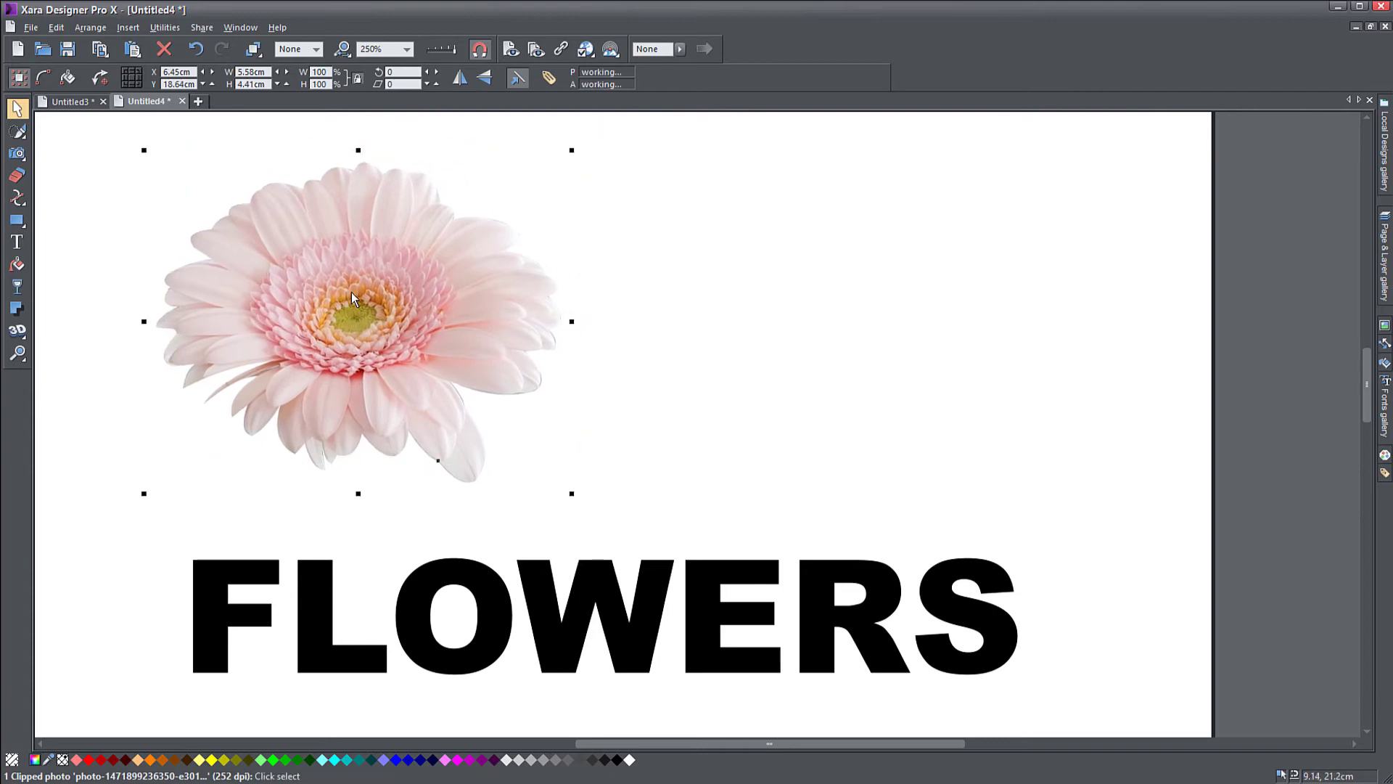
Create a bitmap copy of the gerbera photo with Width set to 1000 pixels.
{"action": "right_click", "coordinate": [352, 287]}
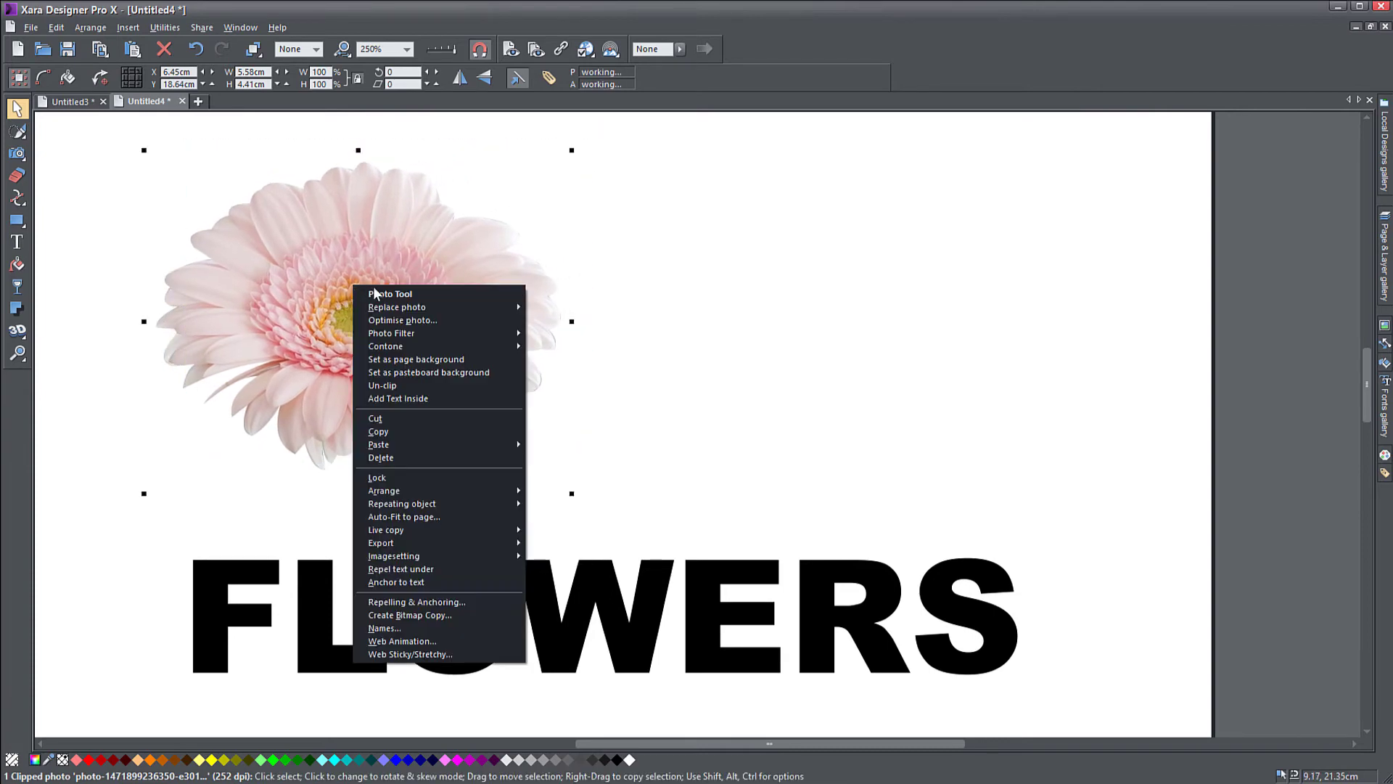
{"action": "left_click", "coordinate": [407, 615]}
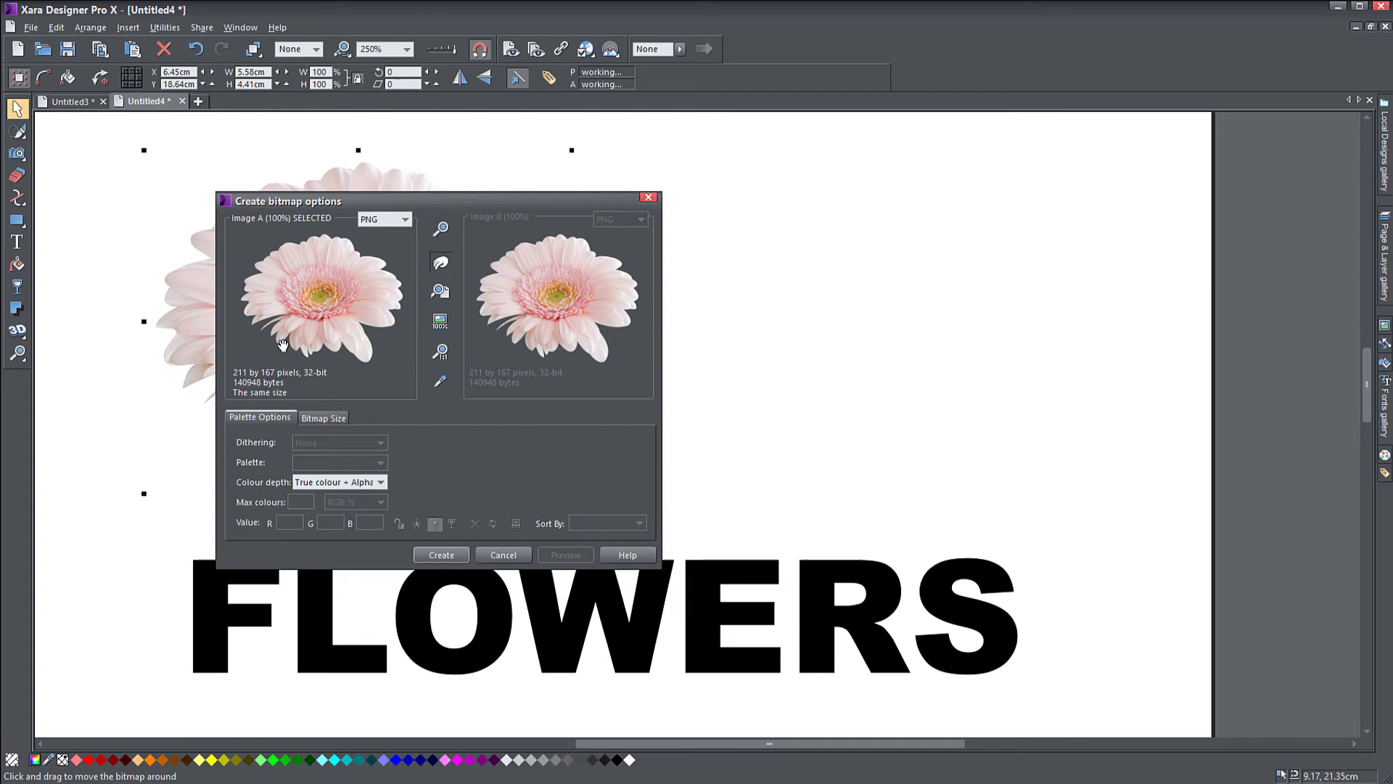
{"action": "left_click", "coordinate": [320, 424]}
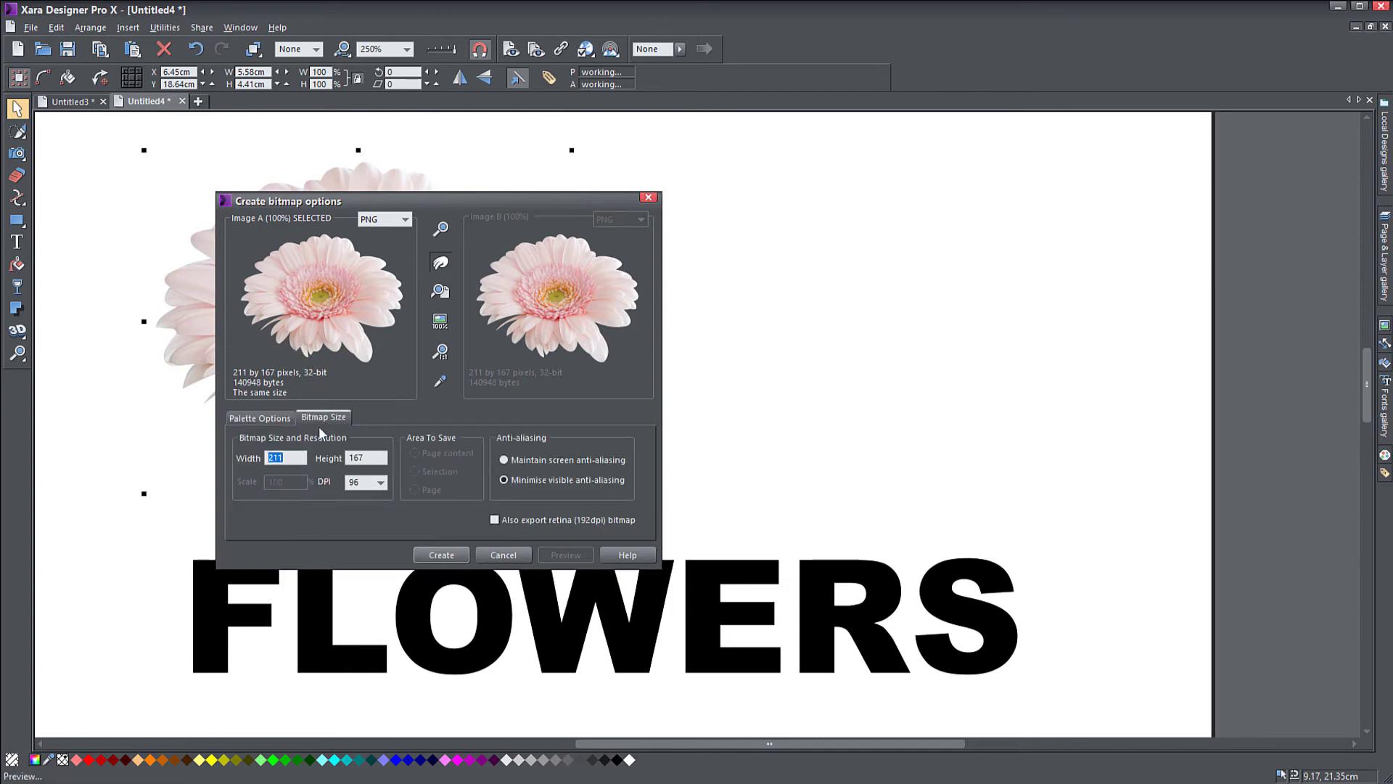
{"action": "type", "text": "1000"}
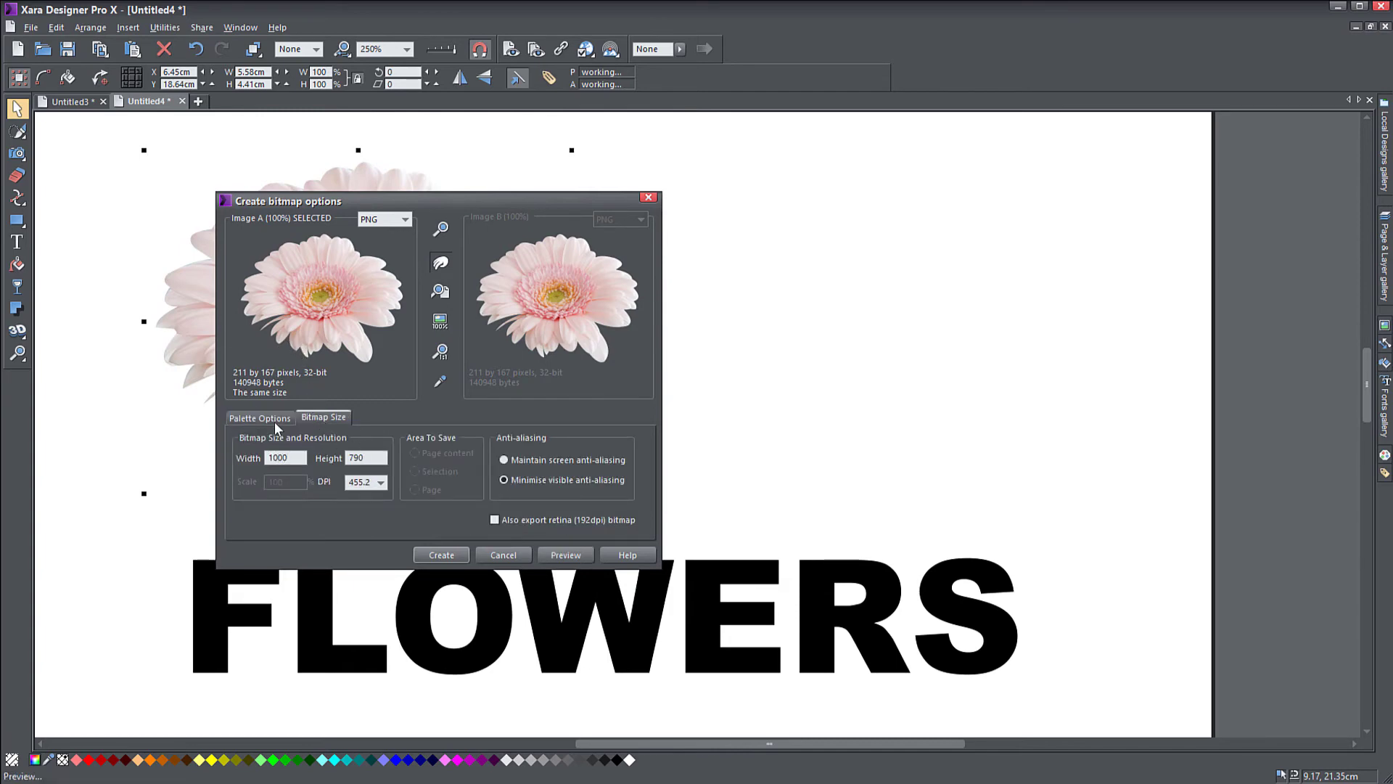
{"action": "key", "text": "Return"}
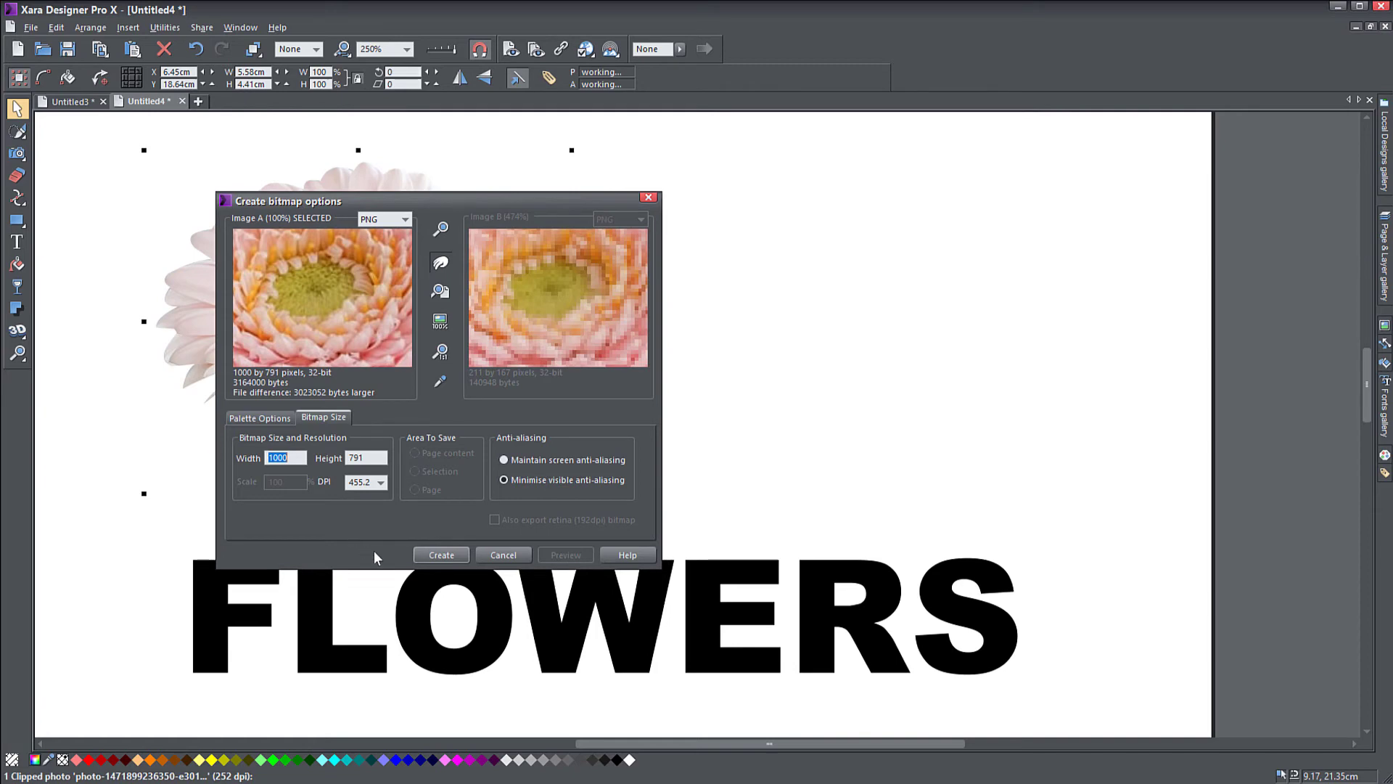
{"action": "left_click", "coordinate": [441, 556]}
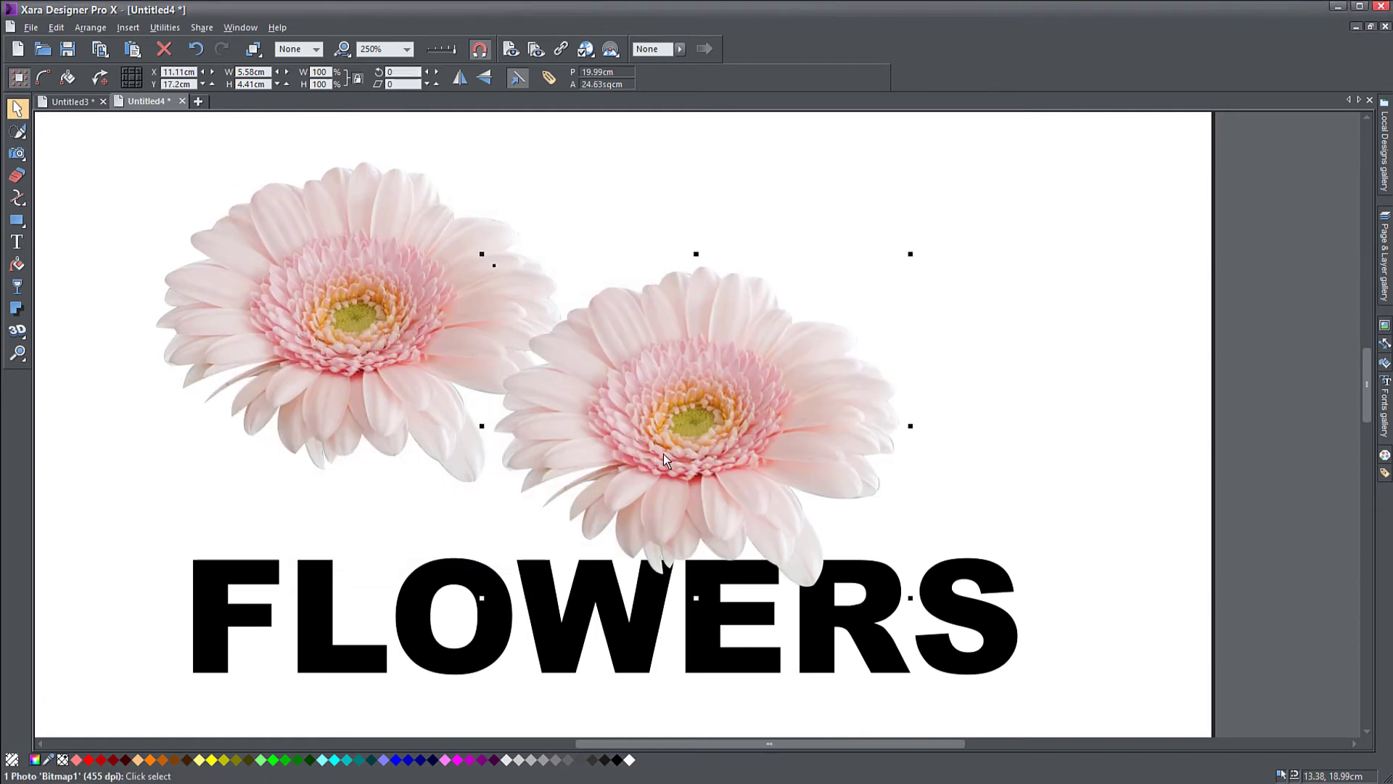
Move the new bitmap copy beside the original flower and adjust both positions.
{"action": "left_click_drag", "start_coordinate": [663, 454], "coordinate": [811, 374]}
{"action": "scroll", "coordinate": [808, 368], "scroll_direction": "right", "scroll_amount": 10}
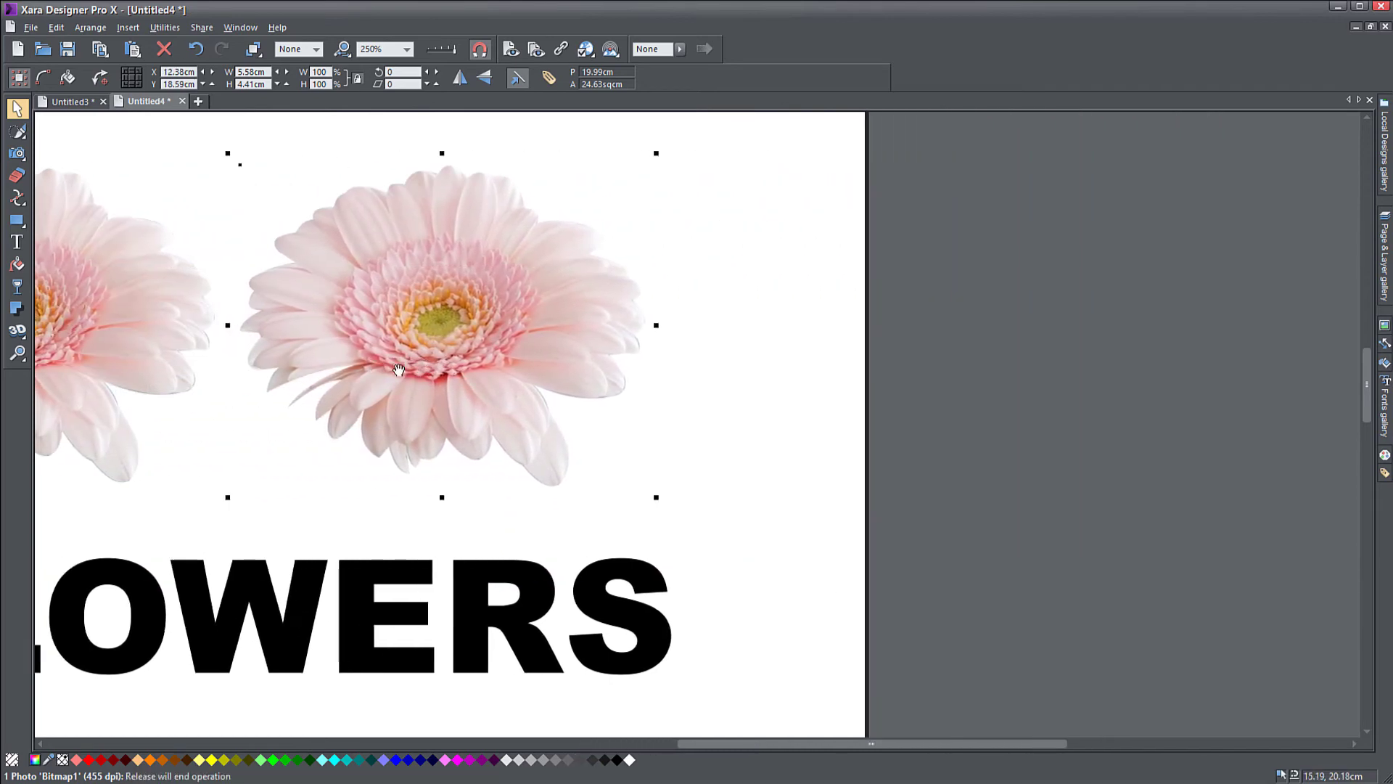
{"action": "left_click_drag", "start_coordinate": [247, 338], "coordinate": [817, 308]}
{"action": "scroll", "coordinate": [464, 290], "scroll_direction": "left", "scroll_amount": 9}
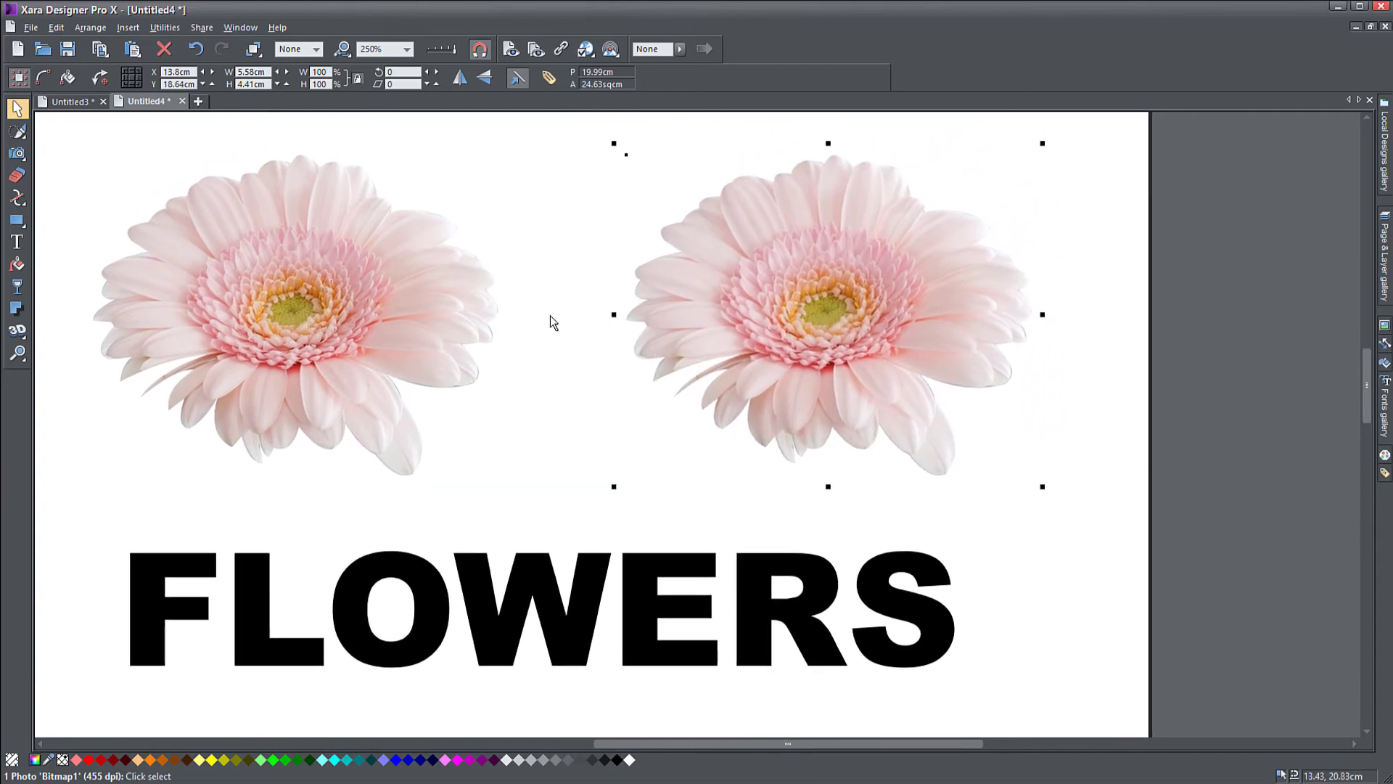
{"action": "left_click_drag", "start_coordinate": [413, 318], "coordinate": [414, 305]}
{"action": "left_click_drag", "start_coordinate": [762, 308], "coordinate": [704, 330]}
Delete the extra flower copy, then select FLOWERS and move it up slightly.
{"action": "key", "text": "Delete"}
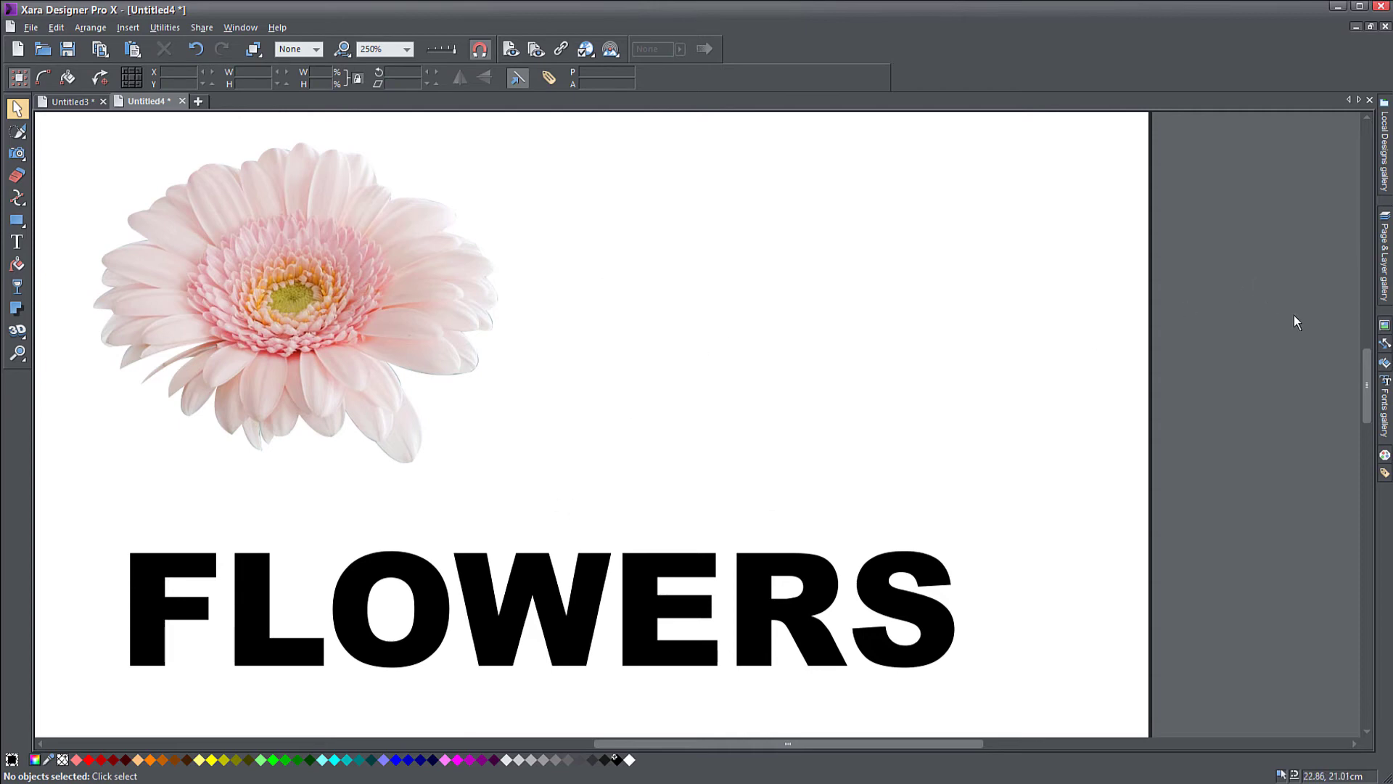
{"action": "left_click", "coordinate": [1385, 326]}
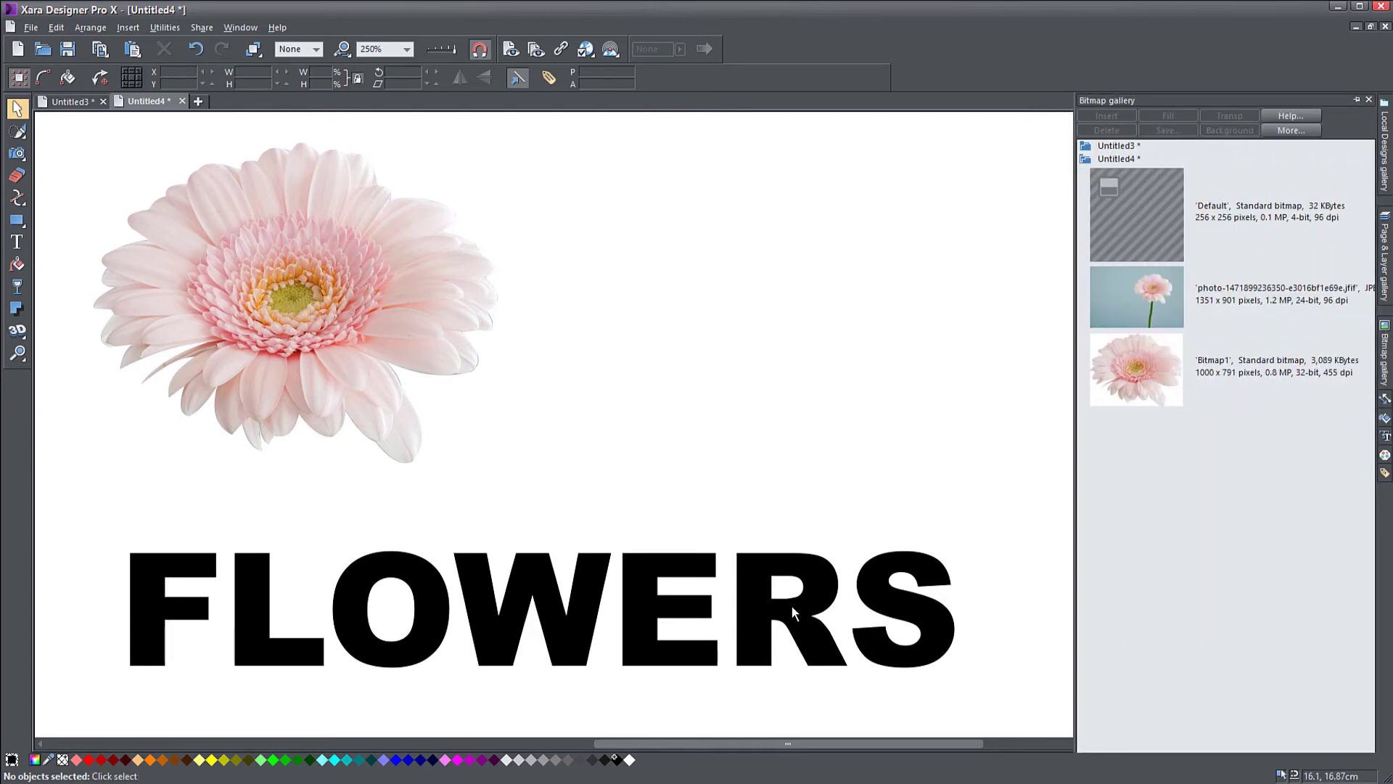
{"action": "left_click", "coordinate": [752, 614]}
{"action": "left_click_drag", "start_coordinate": [752, 614], "coordinate": [762, 570]}
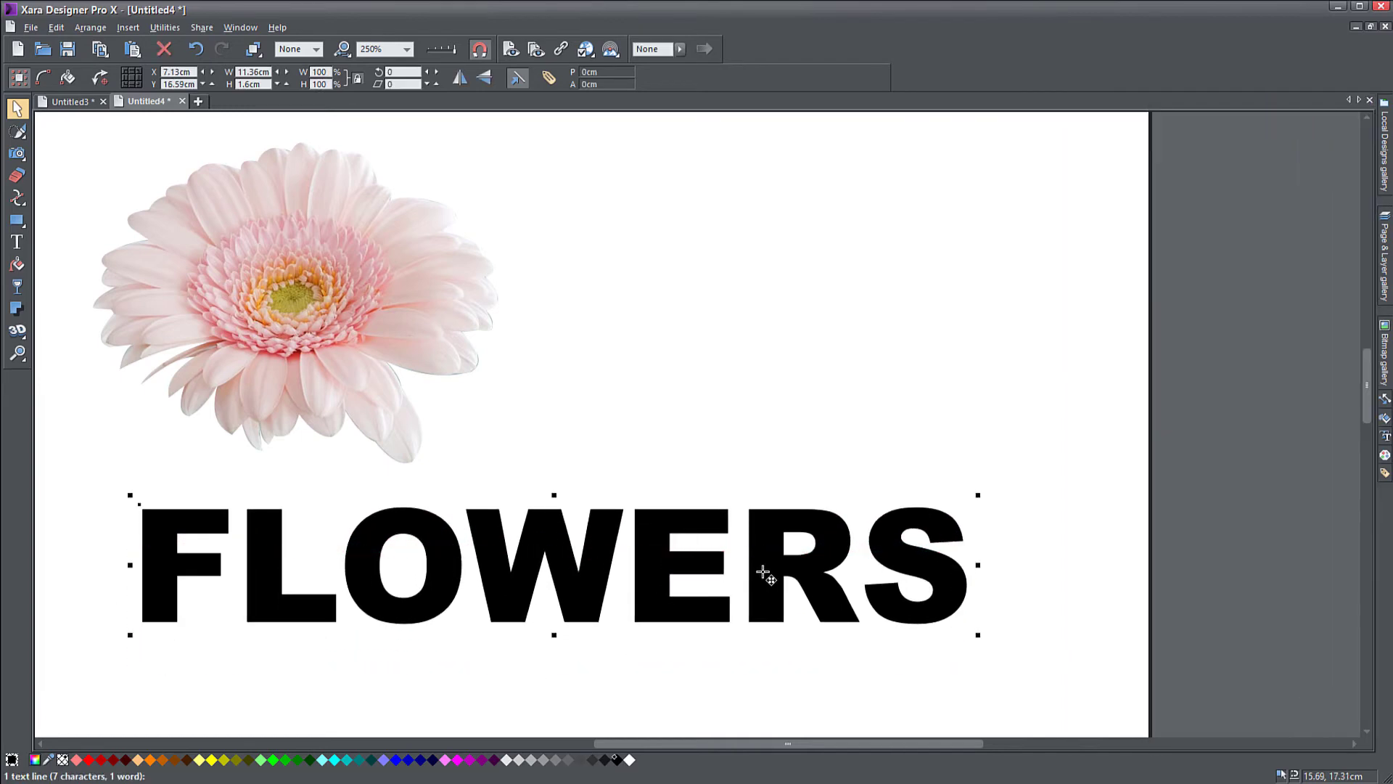
Give FLOWERS a Bitmap fill using Bitmap1, enlarged and angled over the middle letters.
{"action": "left_click", "coordinate": [16, 264]}
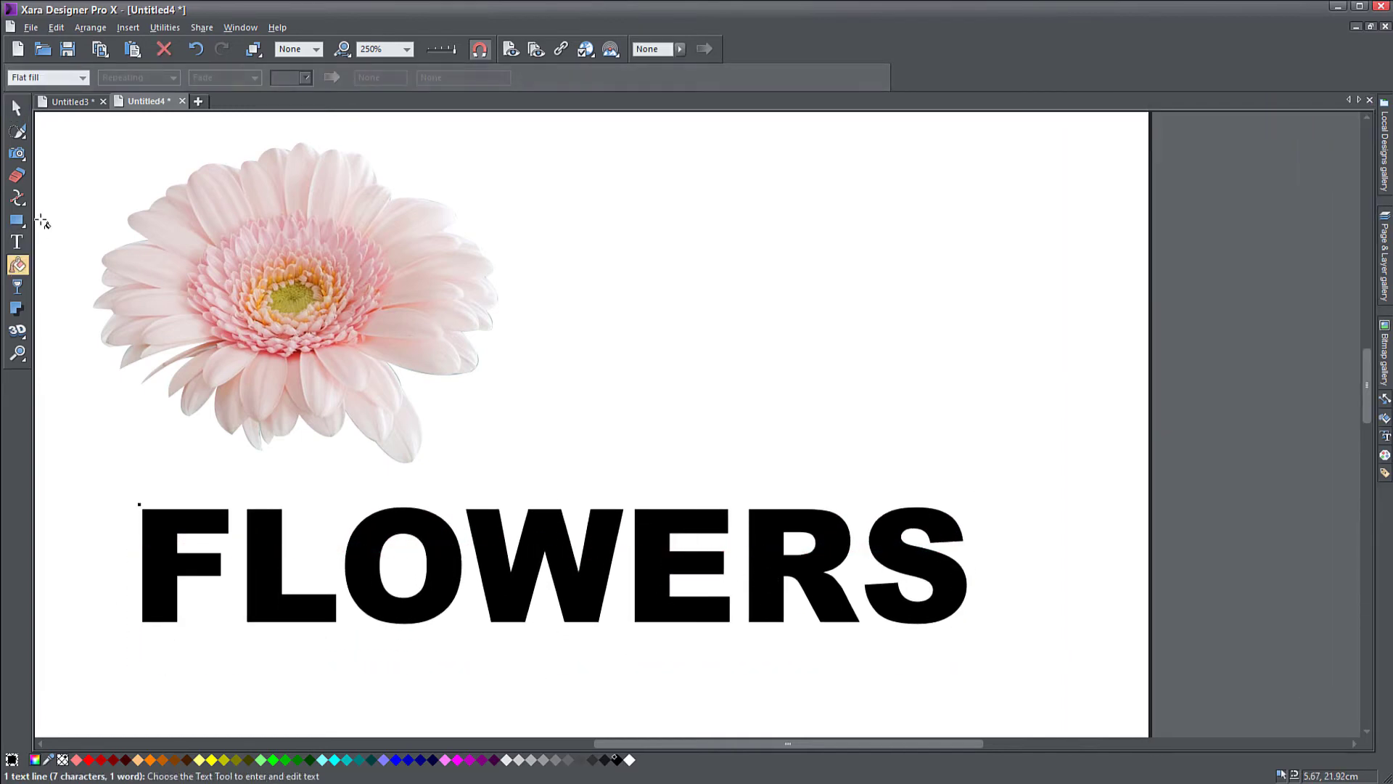
{"action": "left_click", "coordinate": [82, 78]}
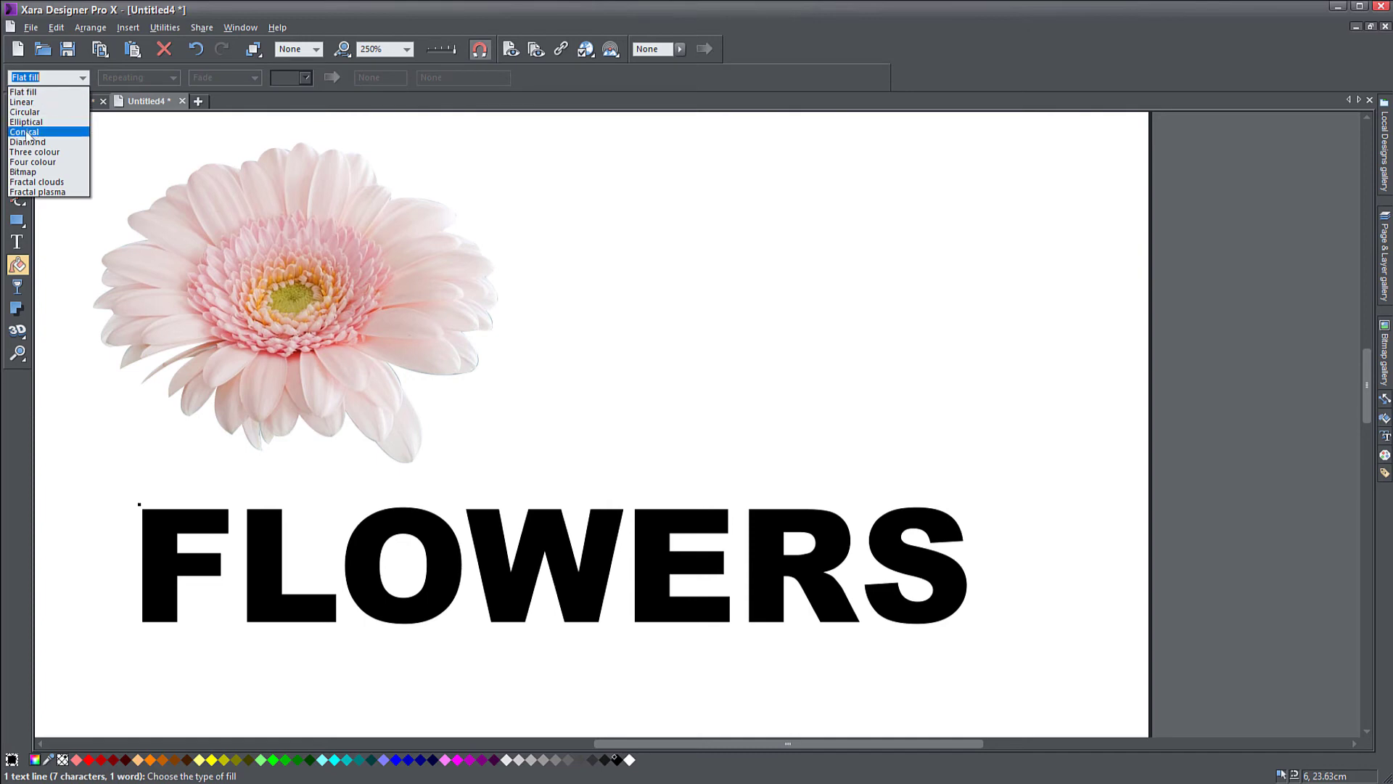
{"action": "left_click", "coordinate": [22, 176]}
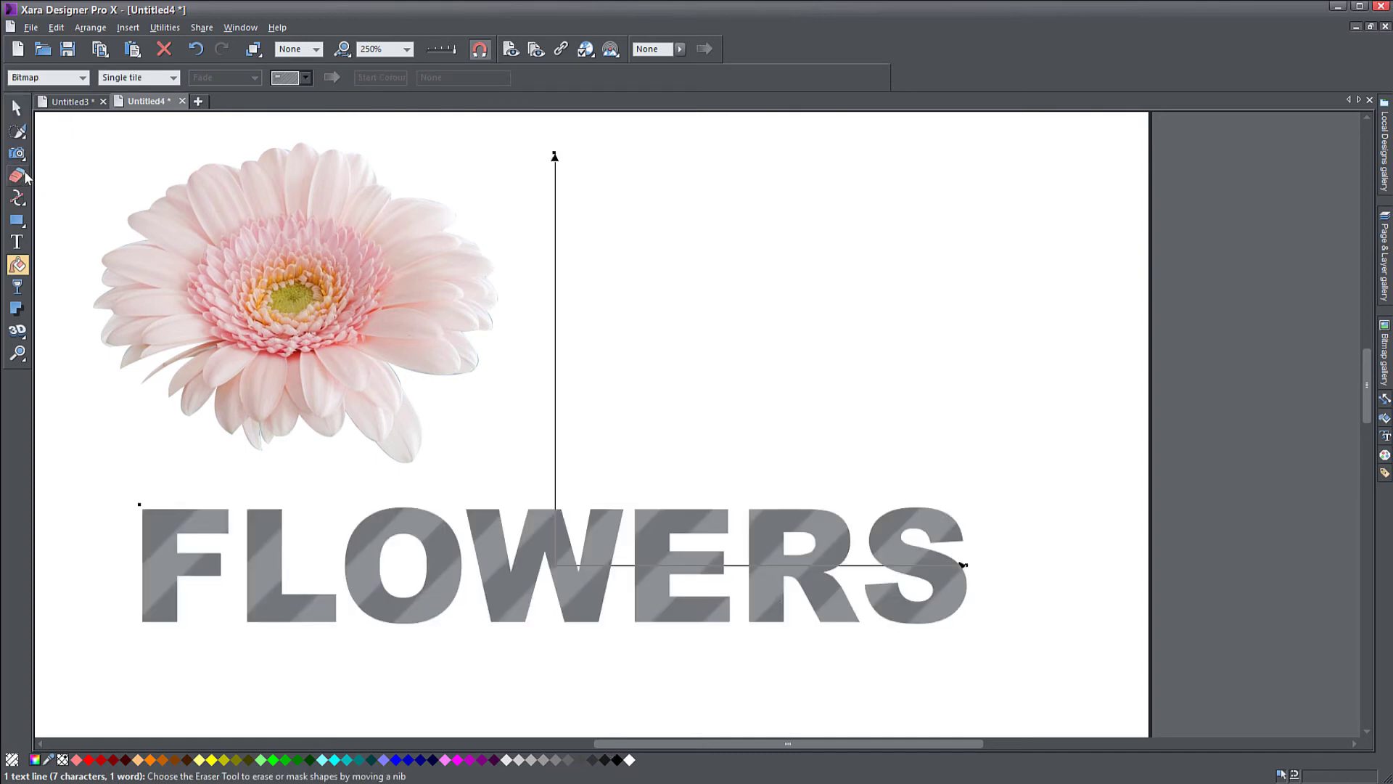
{"action": "left_click", "coordinate": [305, 77]}
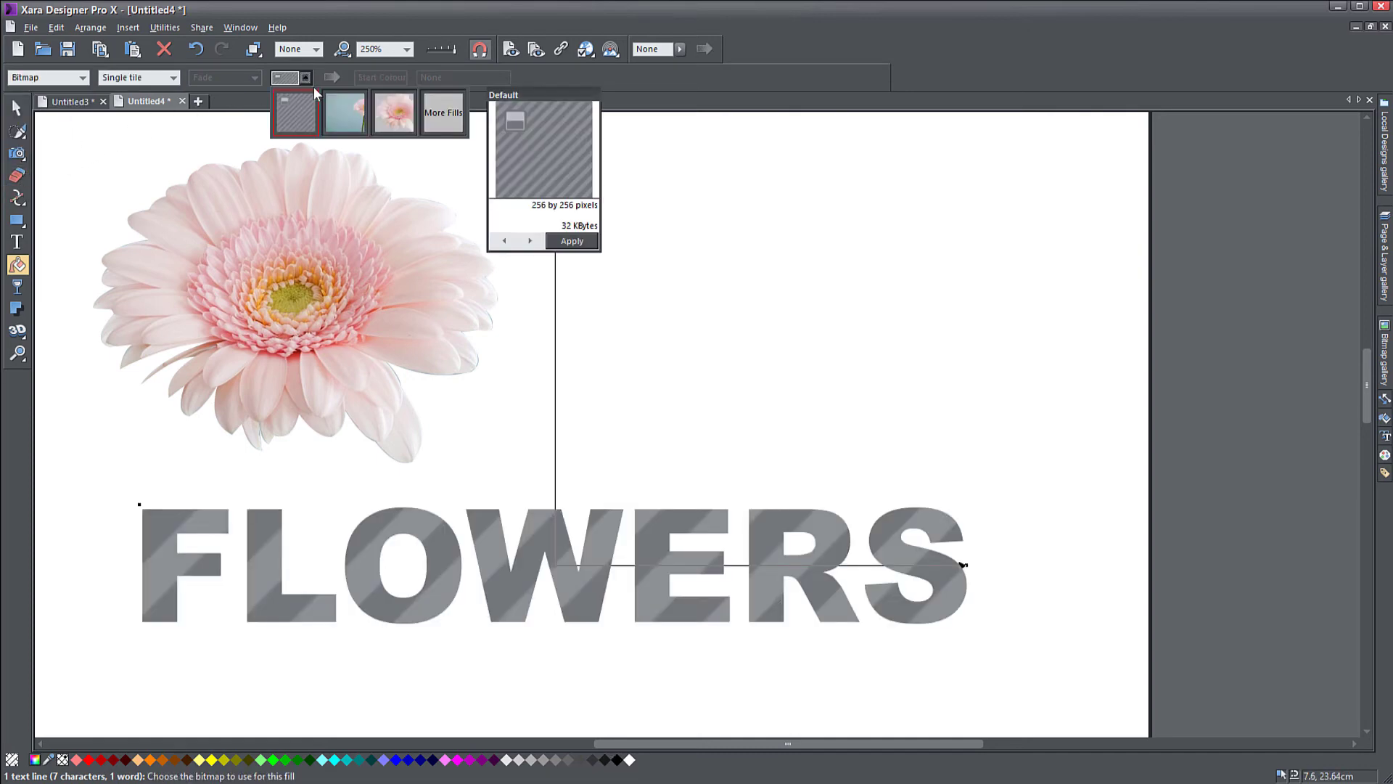
{"action": "left_click", "coordinate": [392, 116]}
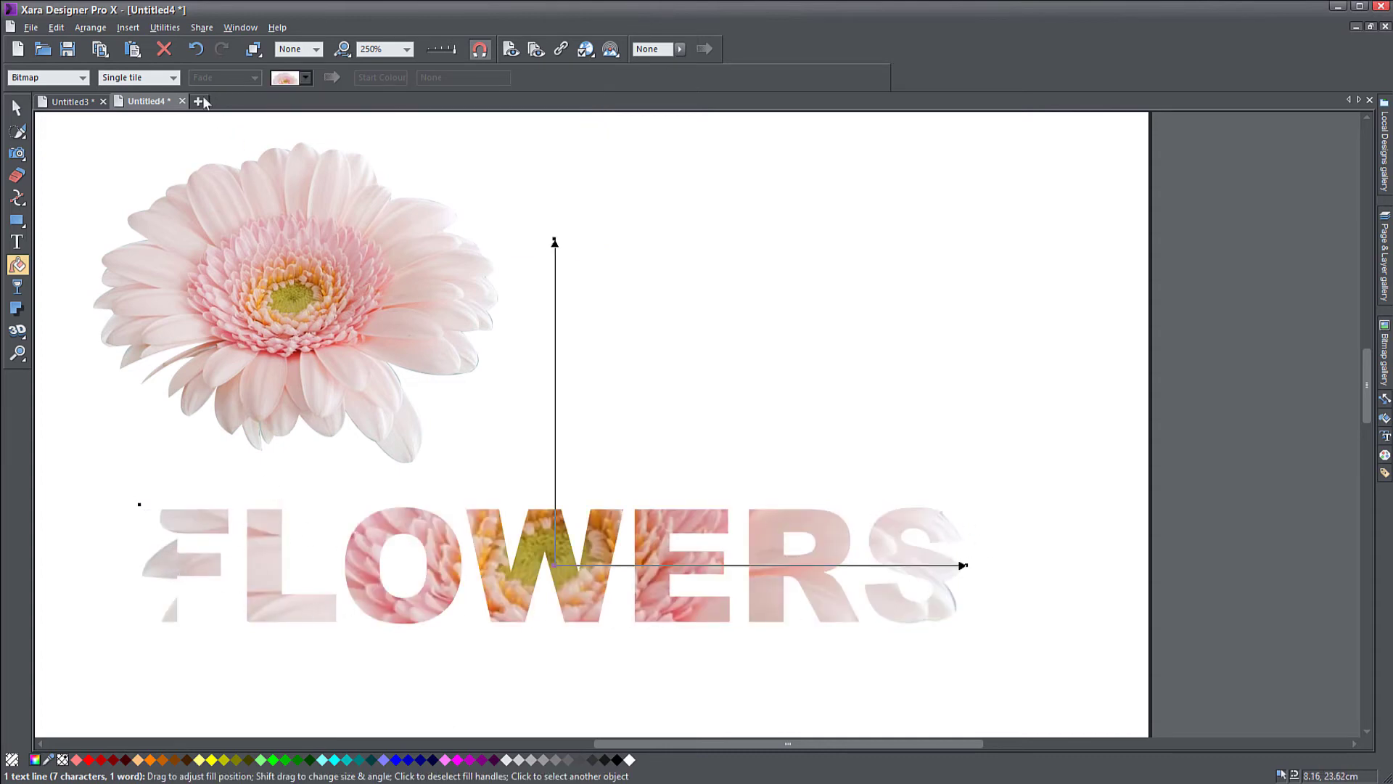
{"action": "left_click_drag", "start_coordinate": [555, 239], "coordinate": [627, 440]}
Switch the gerbera fill to Repeating tile, then shrink, tilt and shift the tiles inside the letters.
{"action": "left_click", "coordinate": [174, 78]}
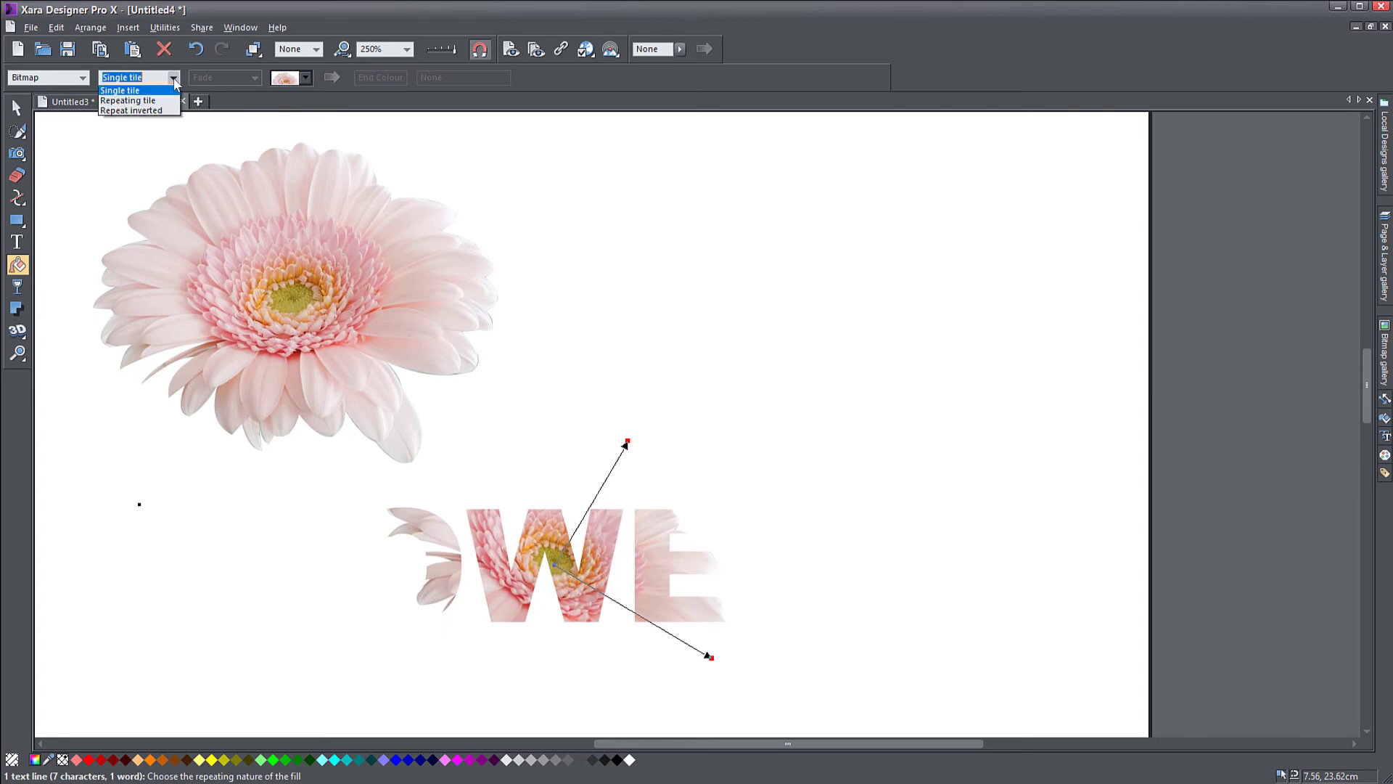
{"action": "left_click", "coordinate": [155, 103]}
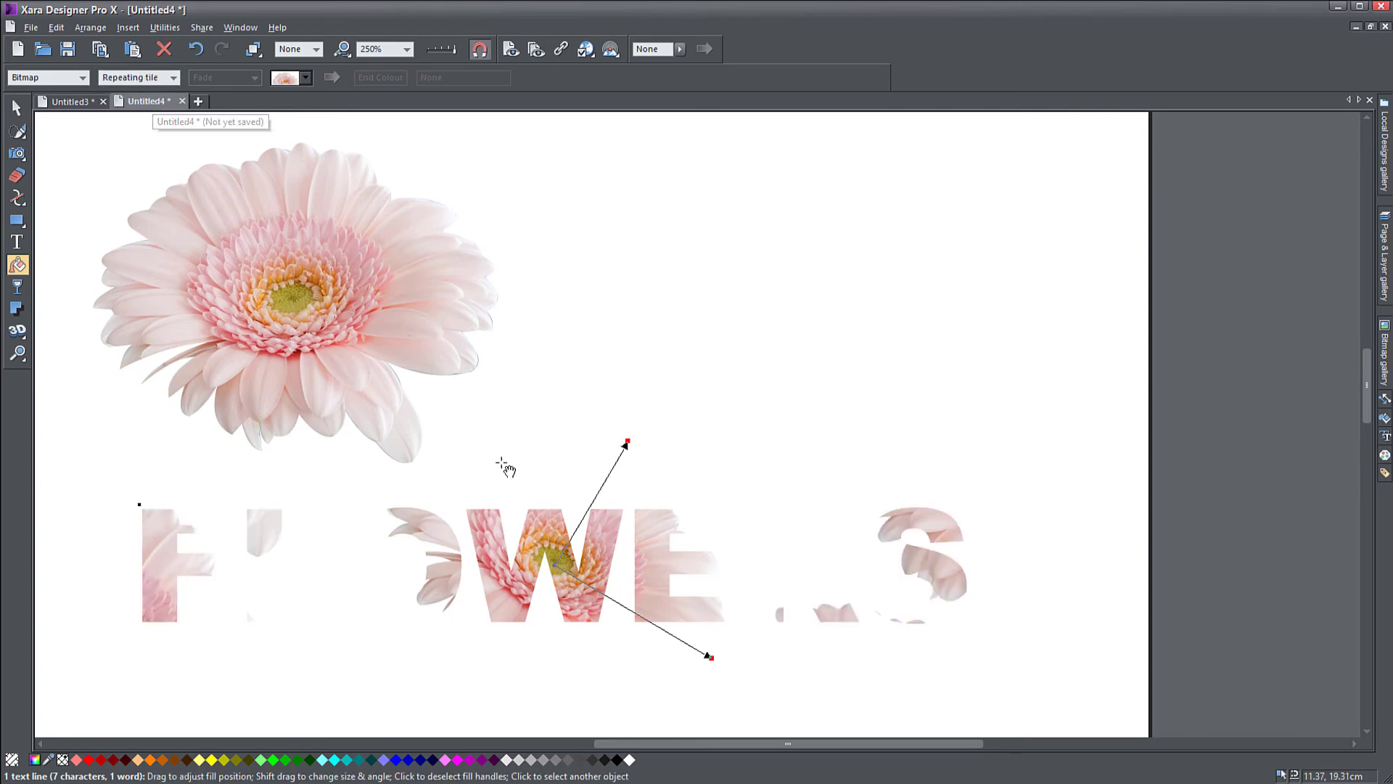
{"action": "left_click_drag", "start_coordinate": [715, 662], "coordinate": [553, 560]}
{"action": "scroll", "coordinate": [552, 586], "scroll_direction": "up", "scroll_amount": 2}
{"action": "scroll", "coordinate": [555, 591], "scroll_direction": "up", "scroll_amount": 3}
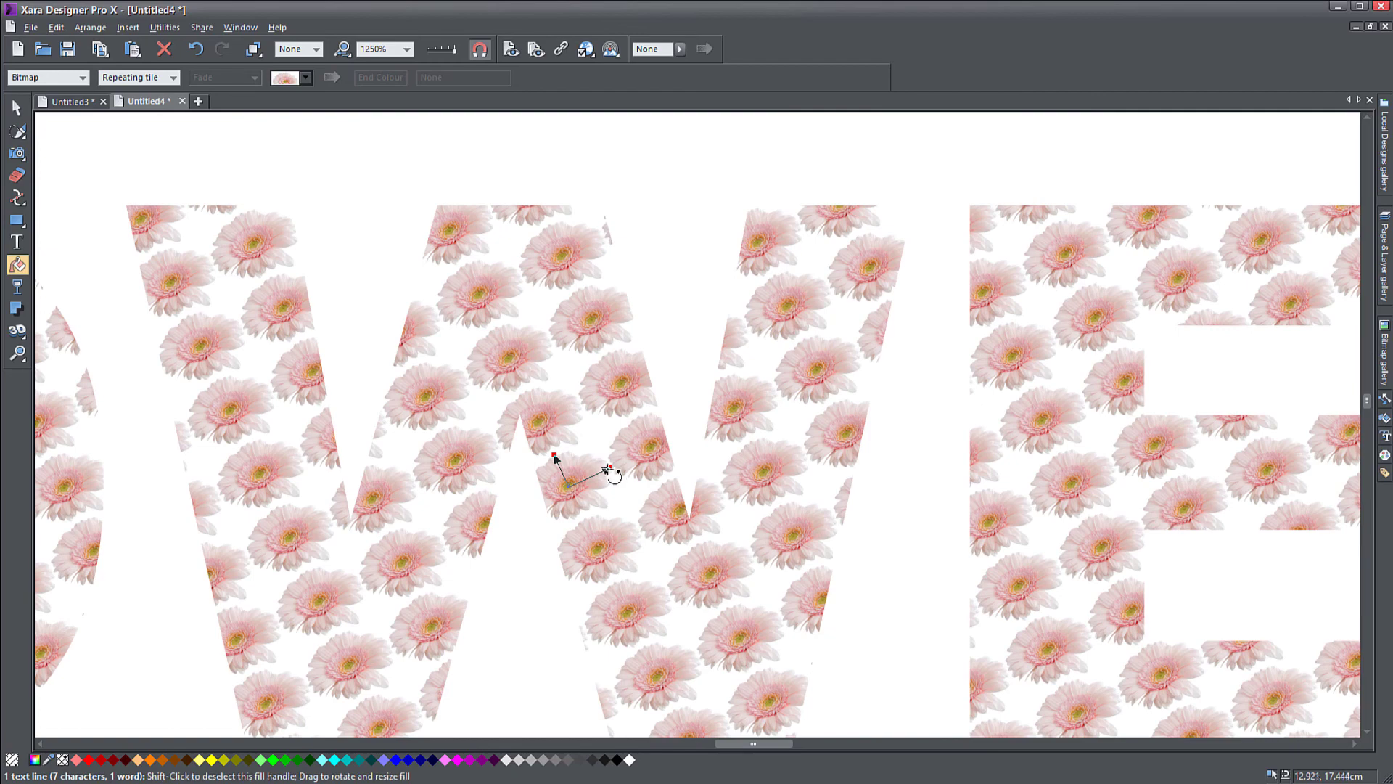
{"action": "left_click_drag", "start_coordinate": [613, 473], "coordinate": [648, 525]}
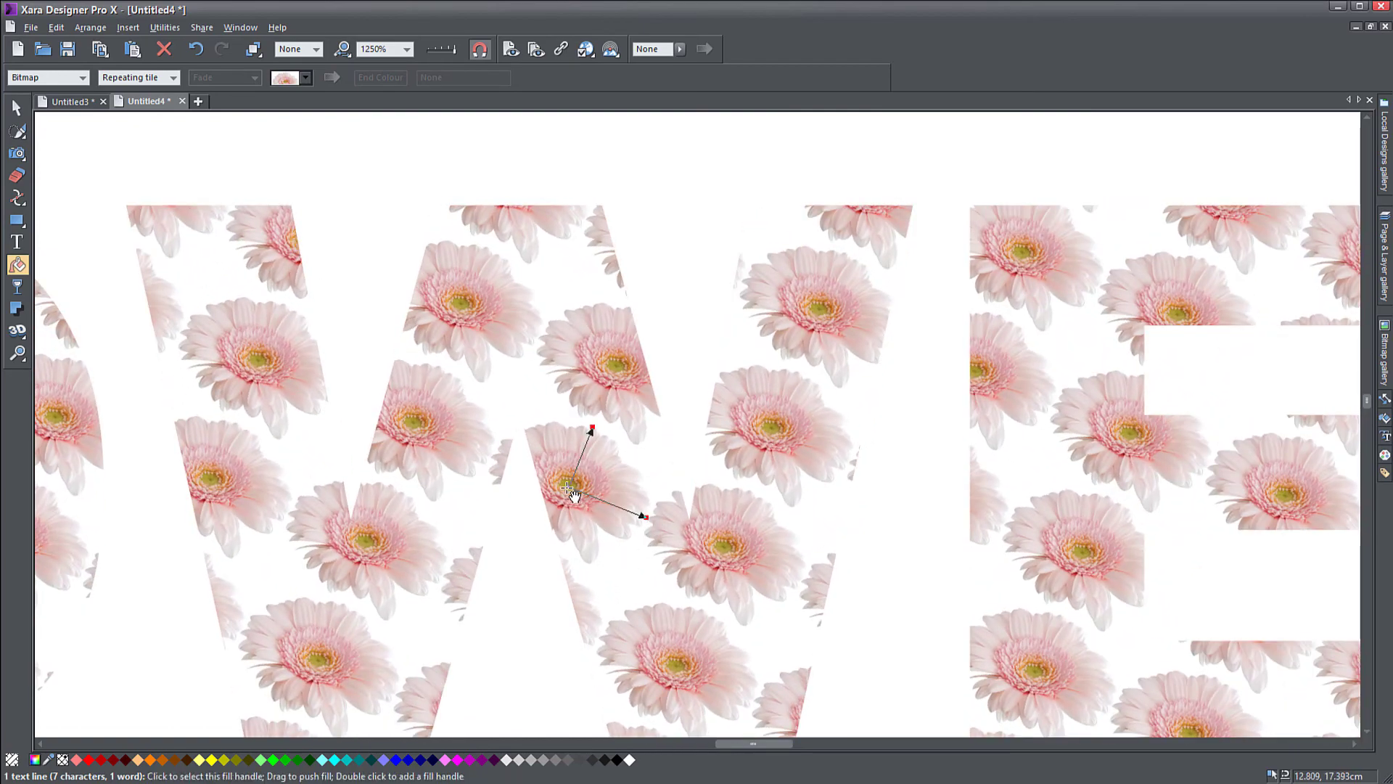
{"action": "left_click_drag", "start_coordinate": [569, 491], "coordinate": [532, 336]}
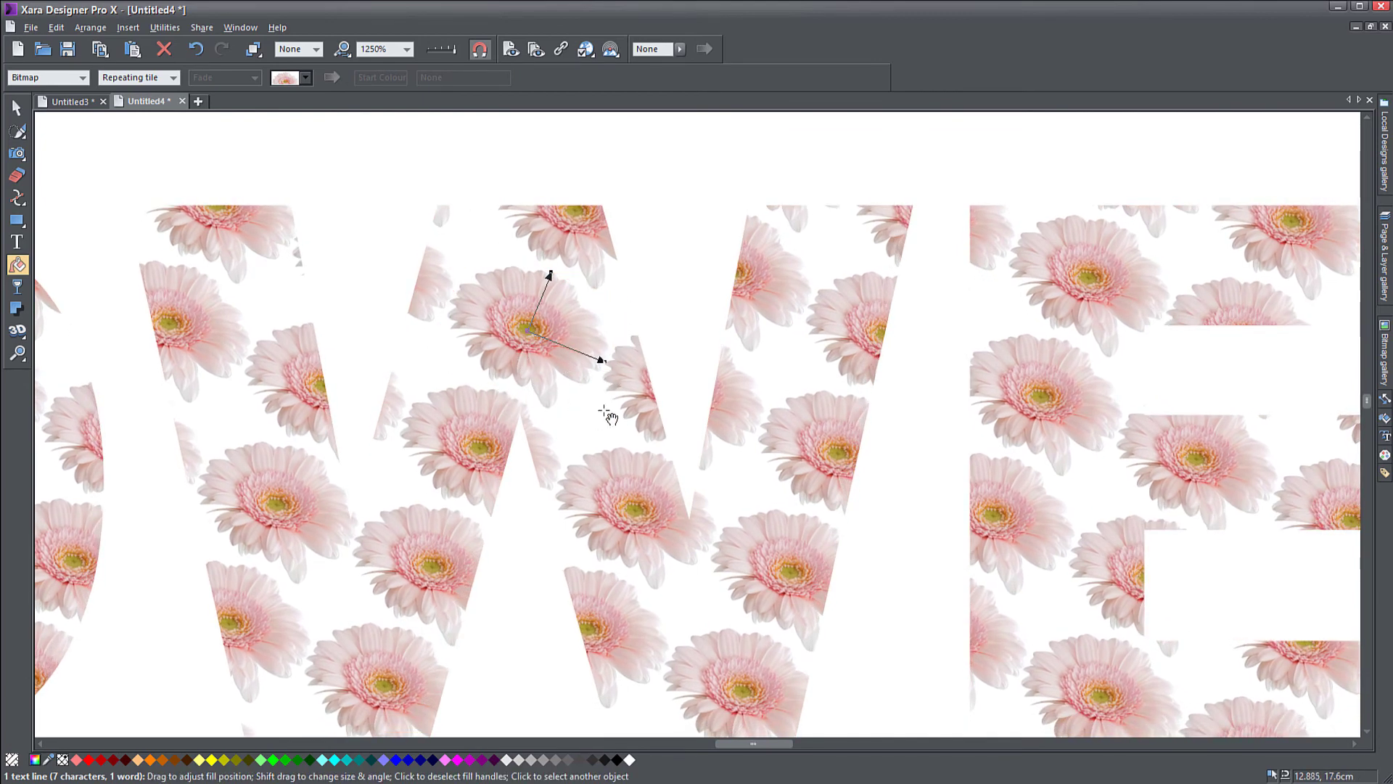
Return to the Selector tool and select the gerbera photo.
{"action": "scroll", "coordinate": [570, 488], "scroll_direction": "down", "scroll_amount": 5}
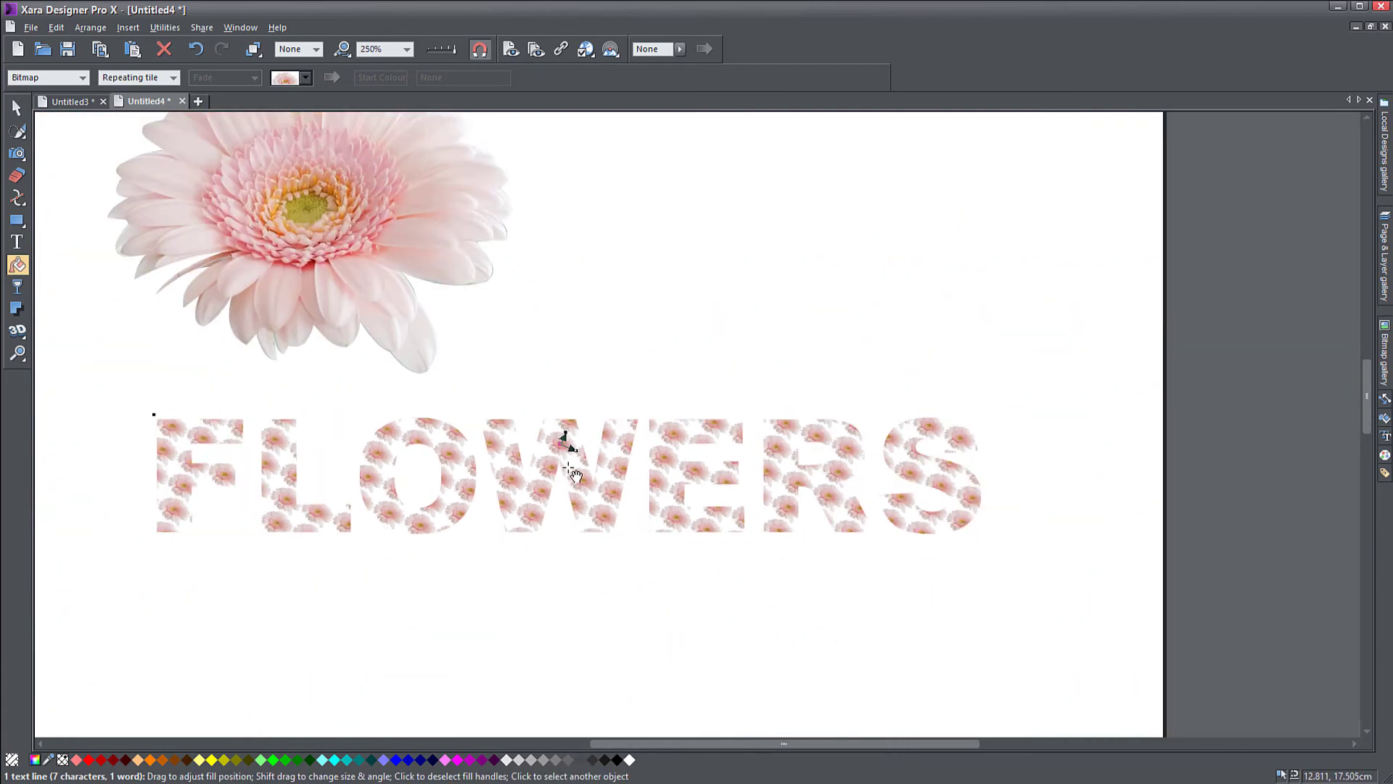
{"action": "scroll", "coordinate": [570, 471], "scroll_direction": "down", "scroll_amount": 1}
{"action": "left_click", "coordinate": [16, 108]}
{"action": "left_click", "coordinate": [281, 254]}
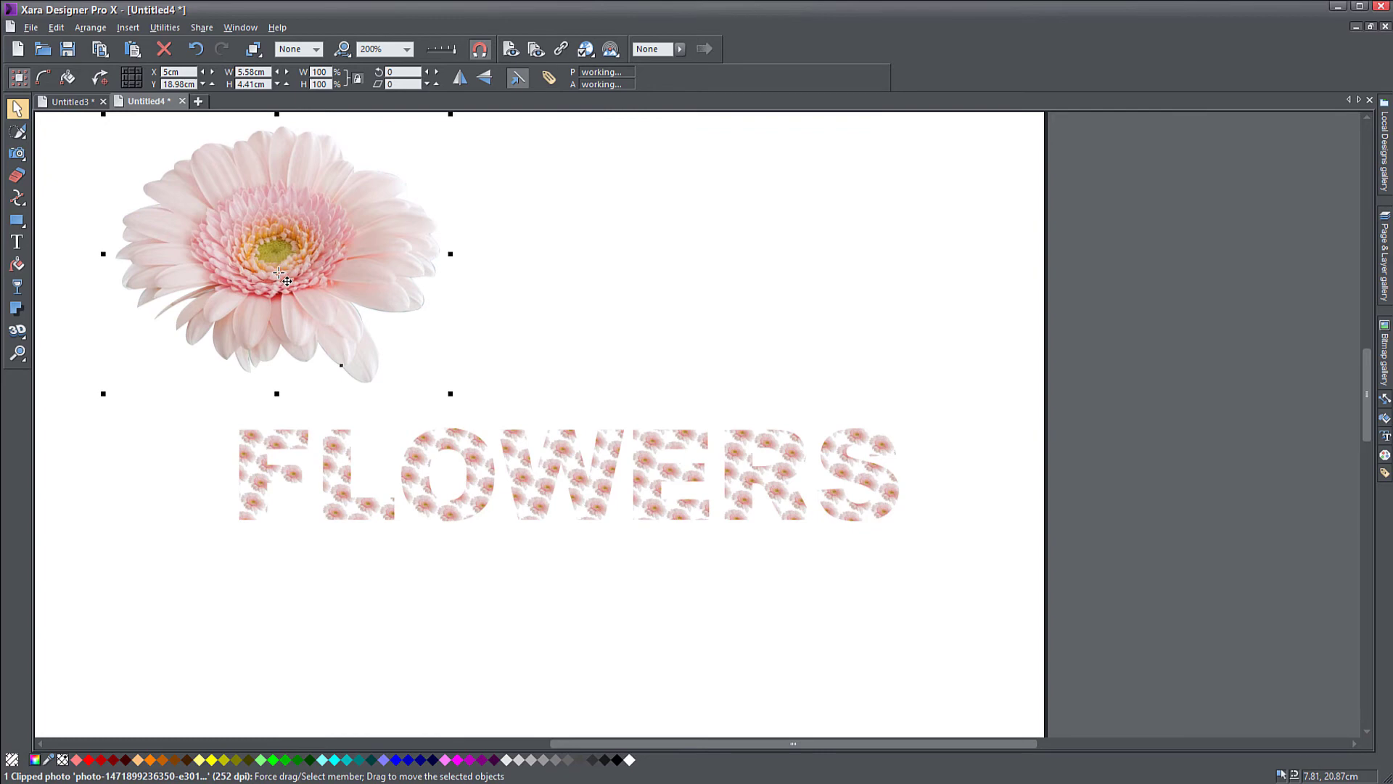
{"action": "scroll", "coordinate": [352, 358], "scroll_direction": "down", "scroll_amount": 2}
Nudge the gerbera photo right and draw a square over it.
{"action": "left_click_drag", "start_coordinate": [341, 363], "coordinate": [476, 409]}
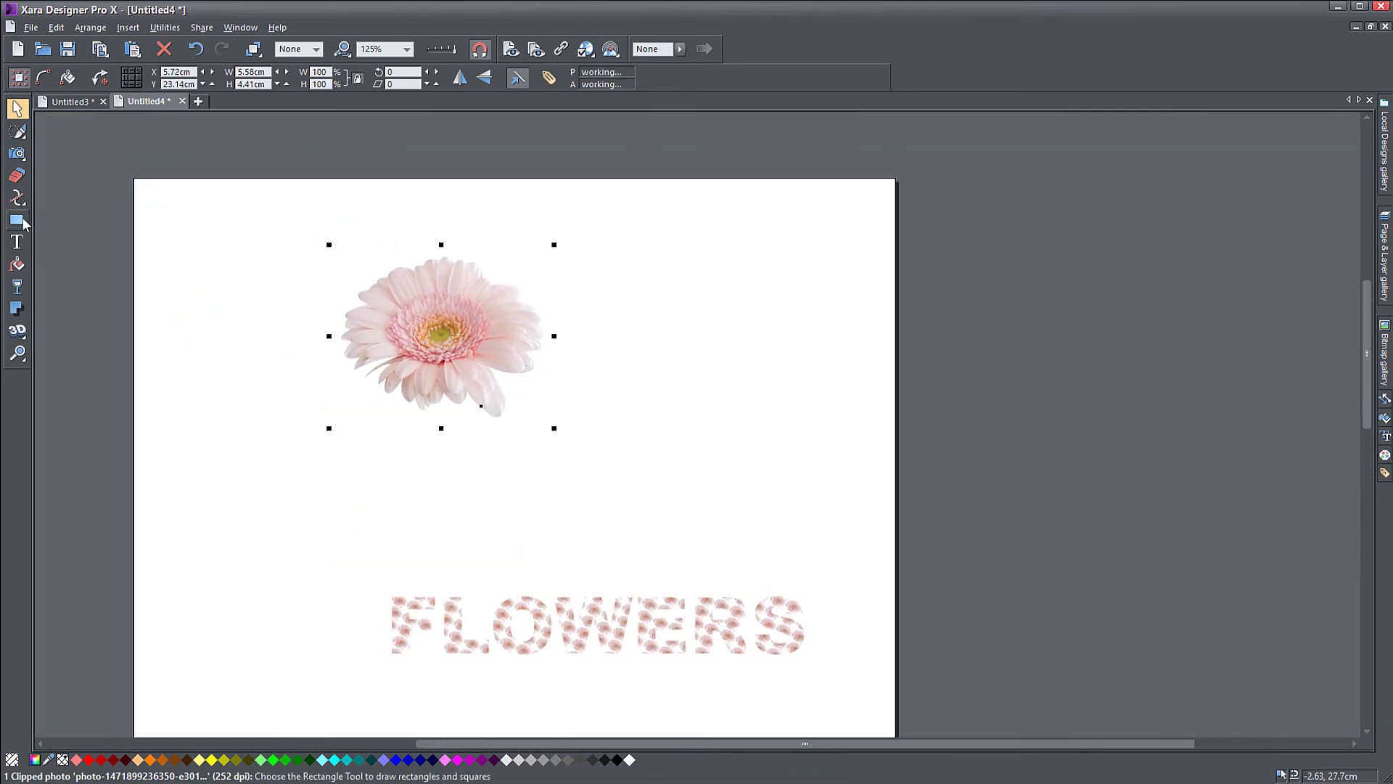
{"action": "left_click", "coordinate": [24, 224]}
{"action": "left_click_drag", "start_coordinate": [251, 254], "coordinate": [555, 501]}
Send the square behind the gerbera photo and nudge it up and right into place.
{"action": "left_click", "coordinate": [16, 108]}
{"action": "key", "text": "ctrl+v"}
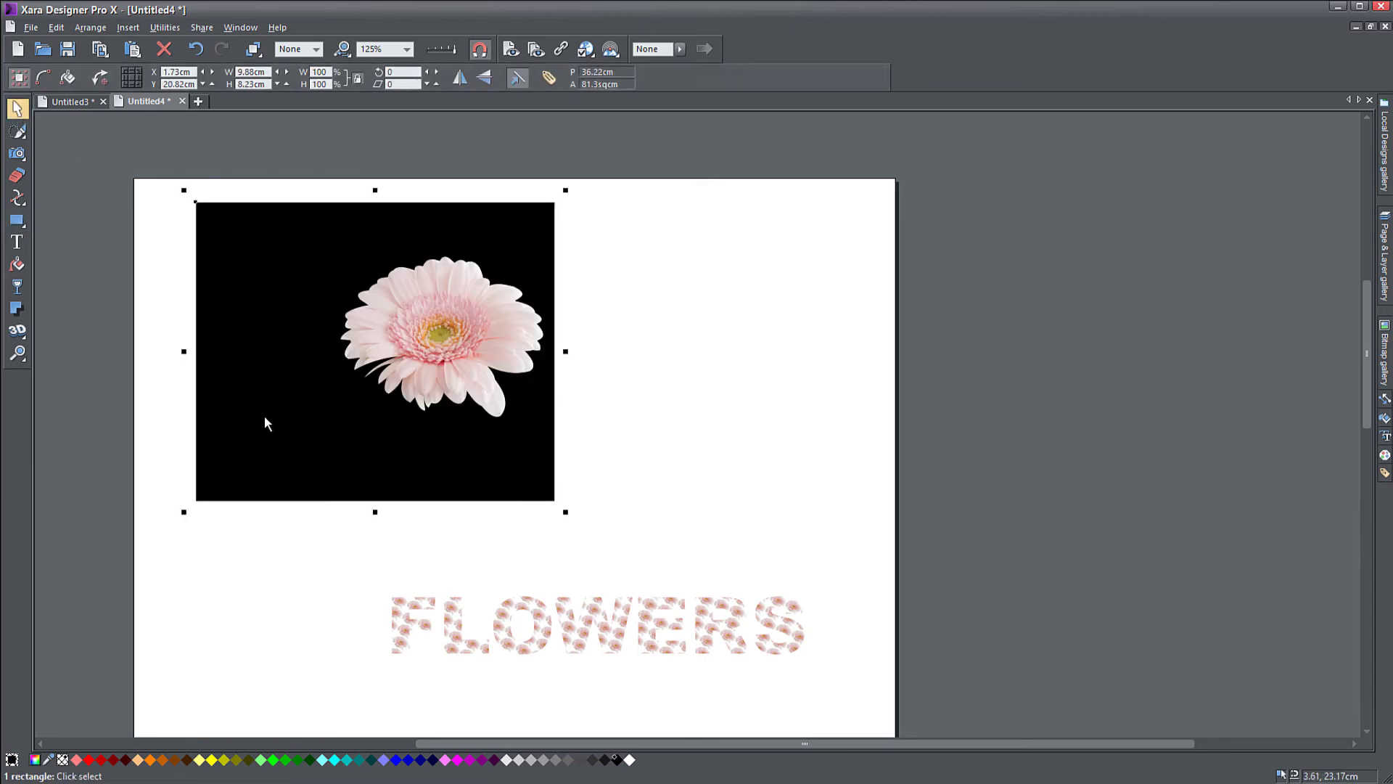
{"action": "left_click_drag", "start_coordinate": [264, 415], "coordinate": [333, 420]}
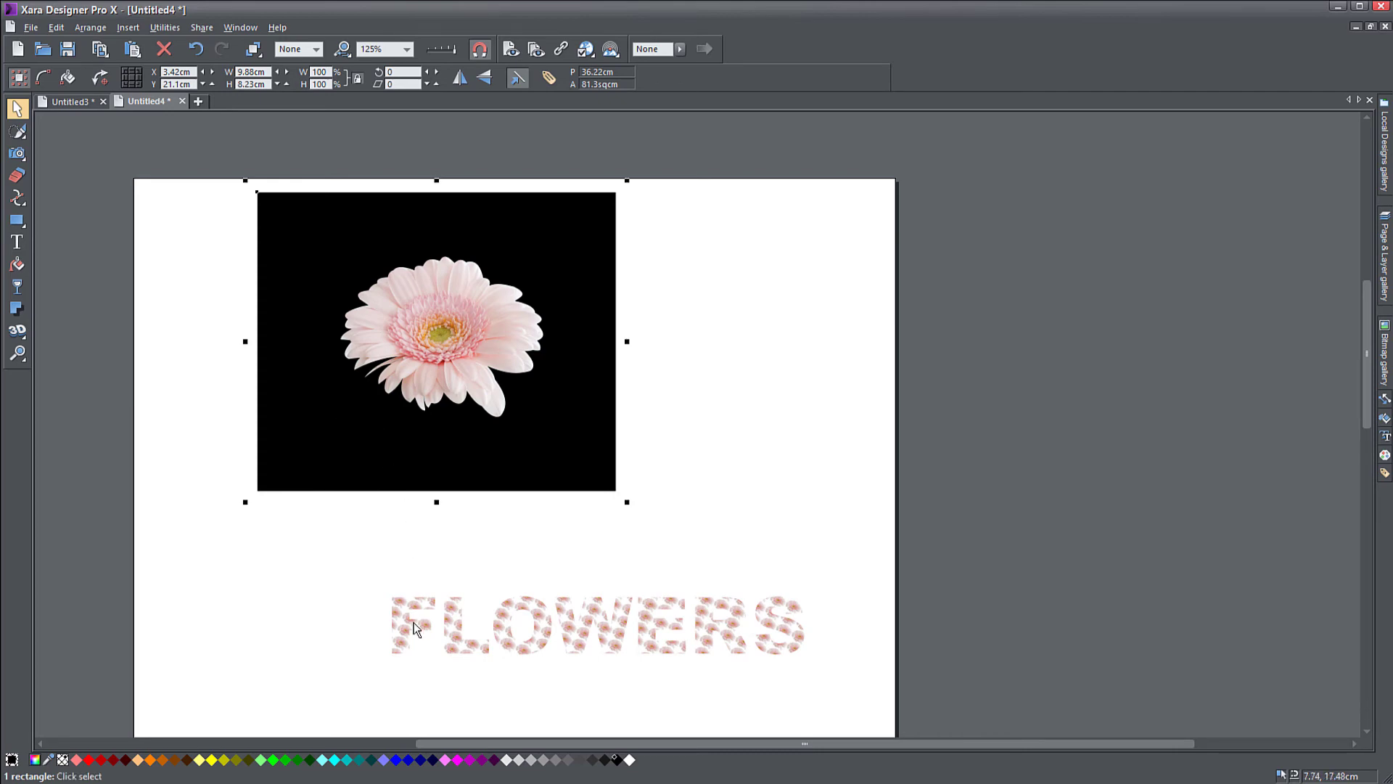
{"action": "left_click_drag", "start_coordinate": [397, 485], "coordinate": [400, 465]}
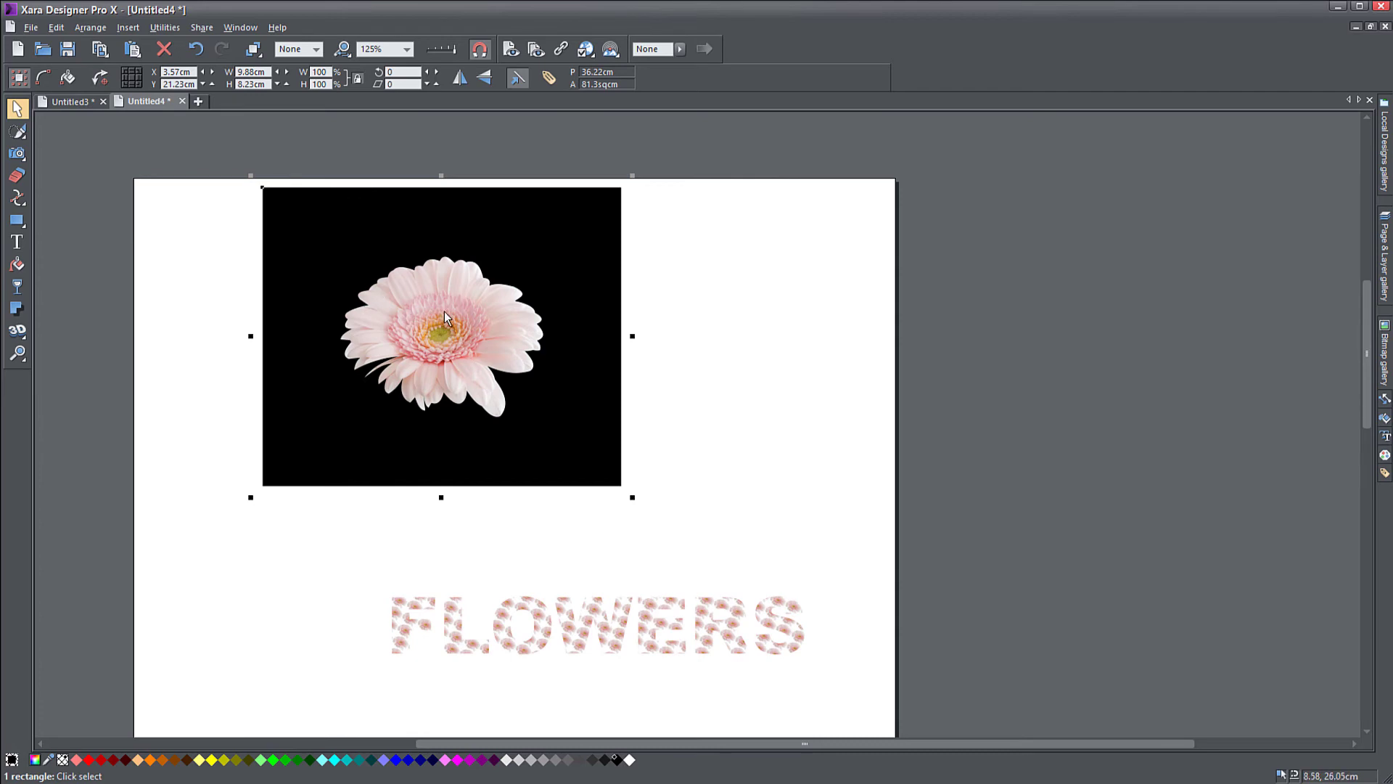
Remove the square's fill colour and start a Create Bitmap Copy of the gerbera.
{"action": "left_click", "coordinate": [63, 759]}
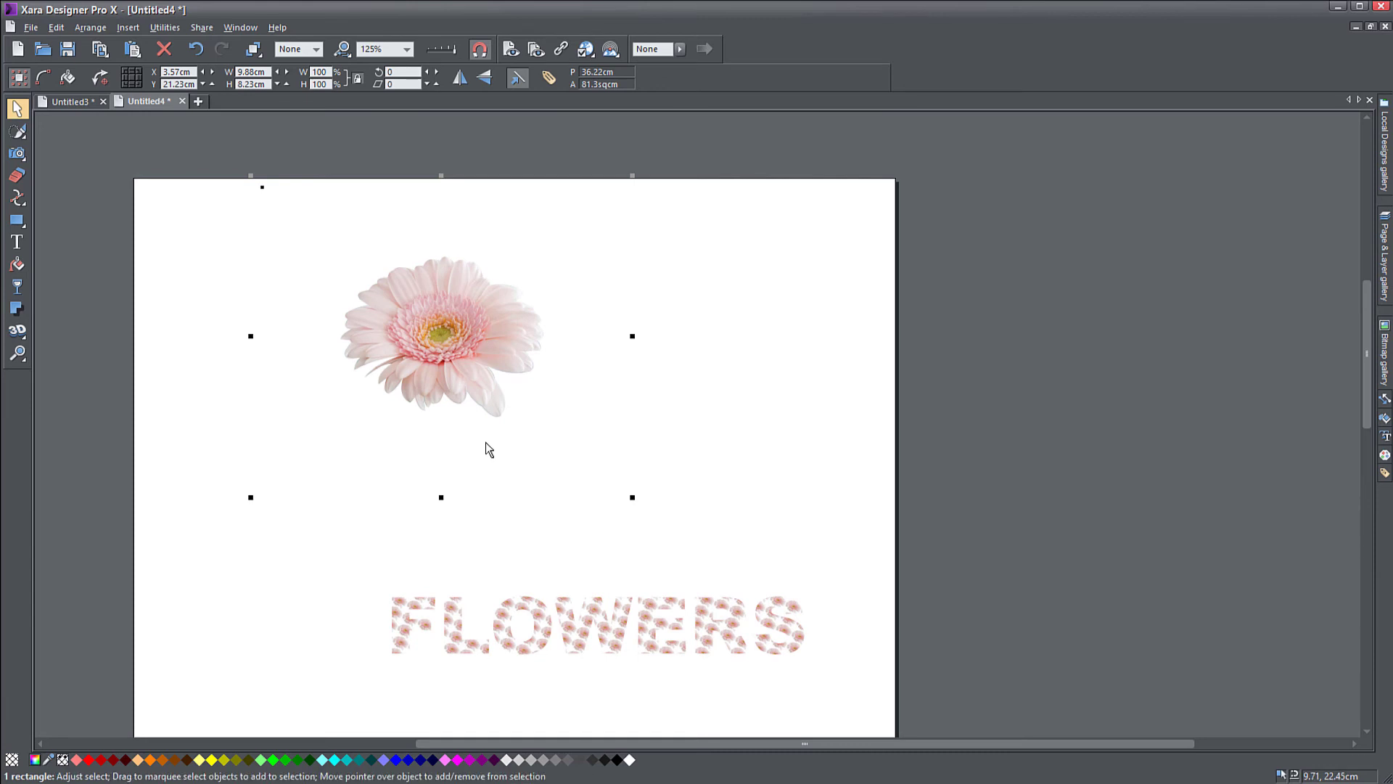
{"action": "right_click", "coordinate": [441, 335]}
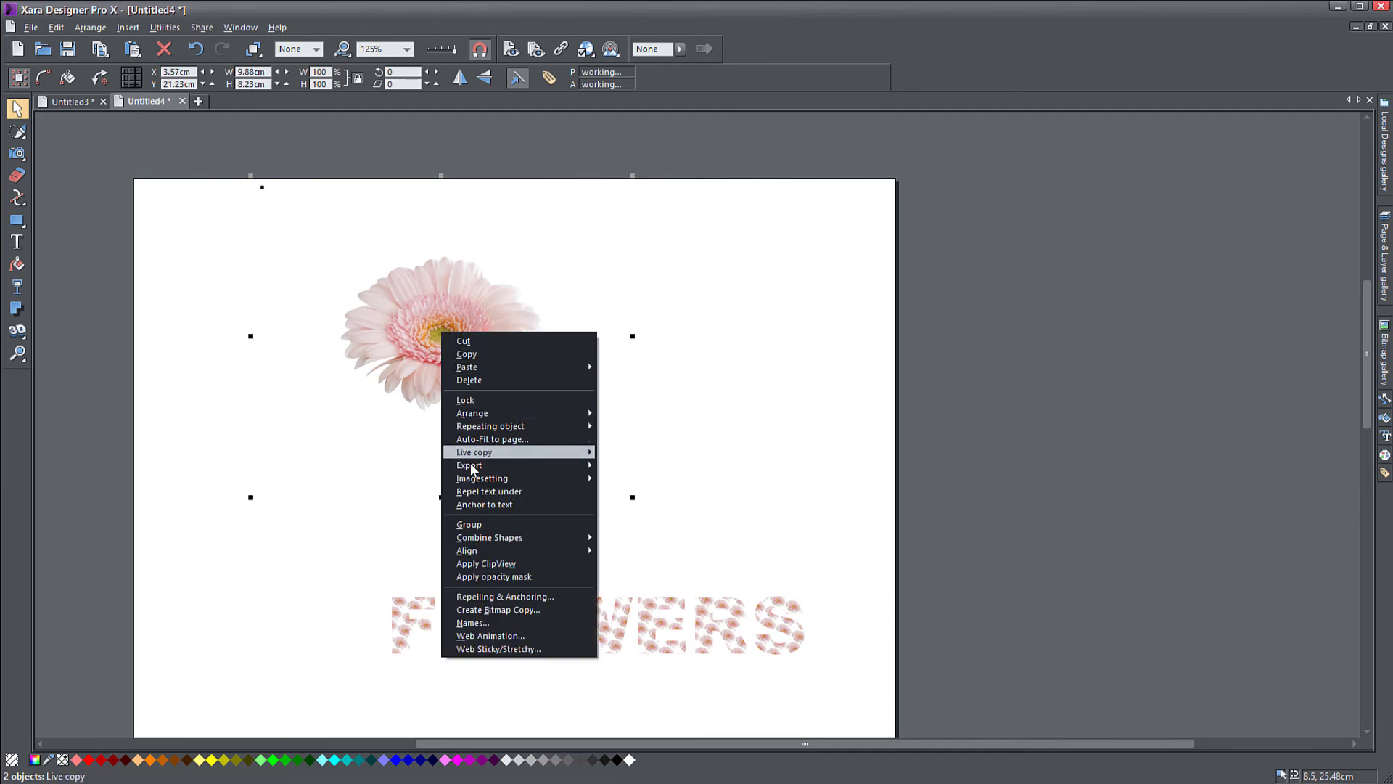
{"action": "left_click", "coordinate": [480, 609]}
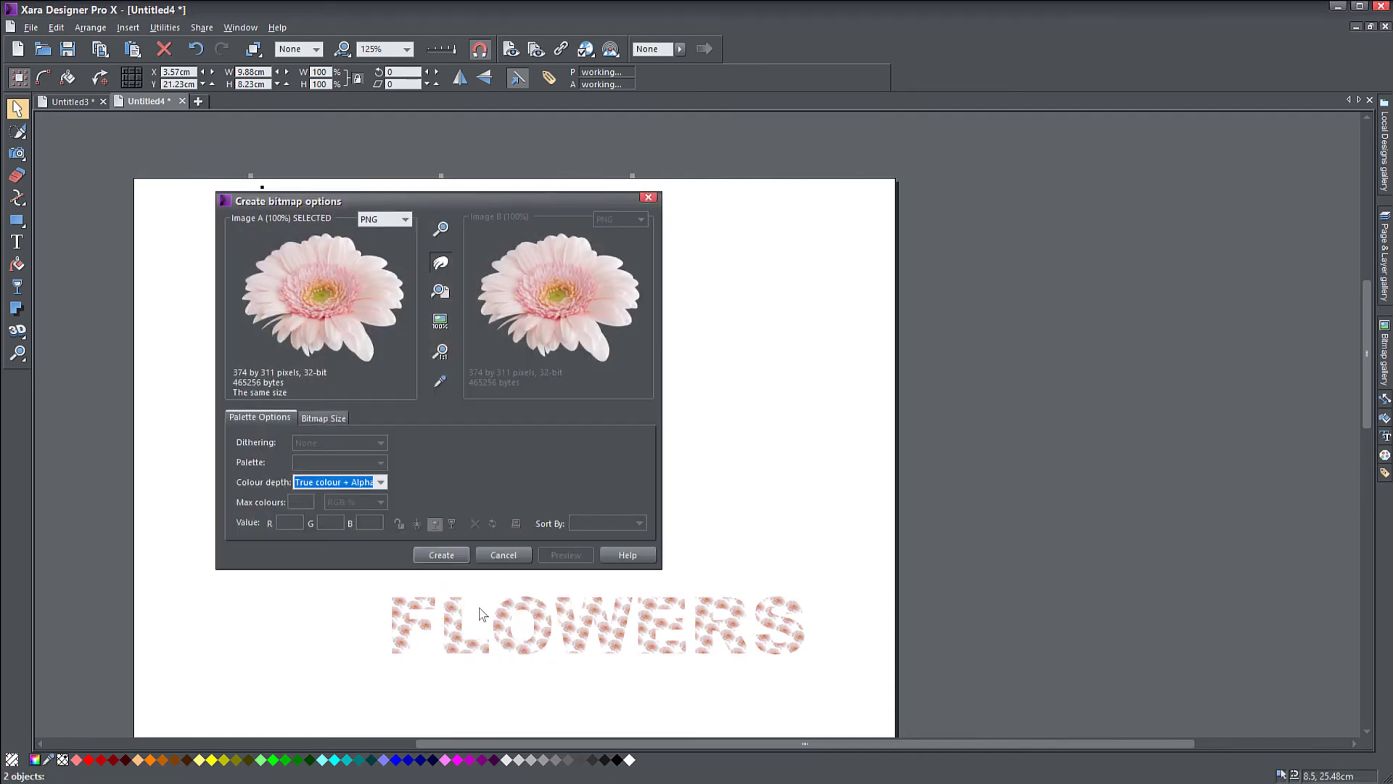
Adjust the flower in the copy preview, create Bitmap2, and move it off the page right.
{"action": "mouse_move", "coordinate": [327, 312]}
{"action": "left_mouse_down"}
{"action": "mouse_move", "coordinate": [341, 323]}
{"action": "mouse_move", "coordinate": [239, 303]}
{"action": "mouse_move", "coordinate": [367, 182]}
{"action": "mouse_move", "coordinate": [338, 309]}
{"action": "mouse_move", "coordinate": [317, 302]}
{"action": "left_mouse_up"}
{"action": "left_click_drag", "start_coordinate": [310, 254], "coordinate": [331, 286]}
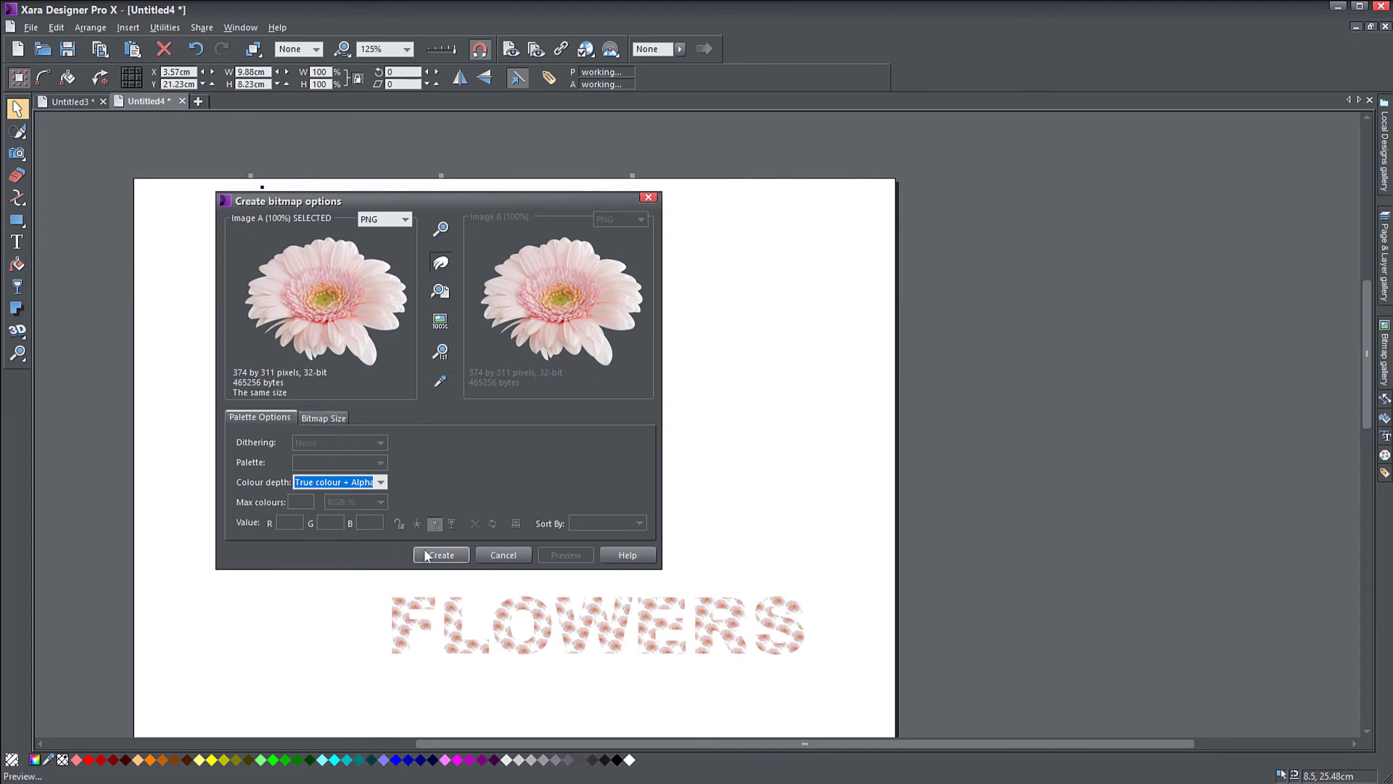
{"action": "left_click", "coordinate": [456, 553]}
{"action": "left_click_drag", "start_coordinate": [679, 457], "coordinate": [1080, 398]}
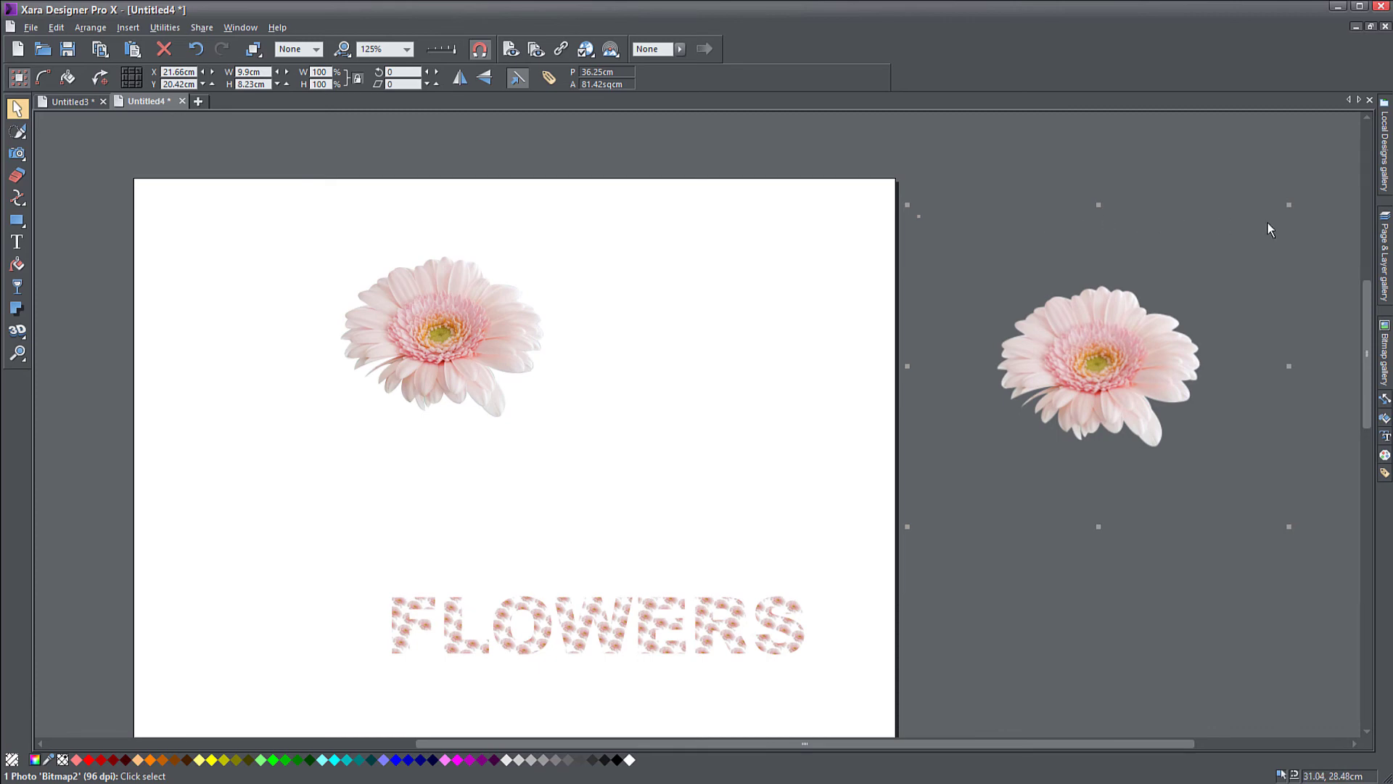
Fill the FLOWERS text with the Bitmap2 gerbera and resize its tiles.
{"action": "left_click", "coordinate": [615, 633]}
{"action": "scroll", "coordinate": [611, 679], "scroll_direction": "up", "scroll_amount": 5}
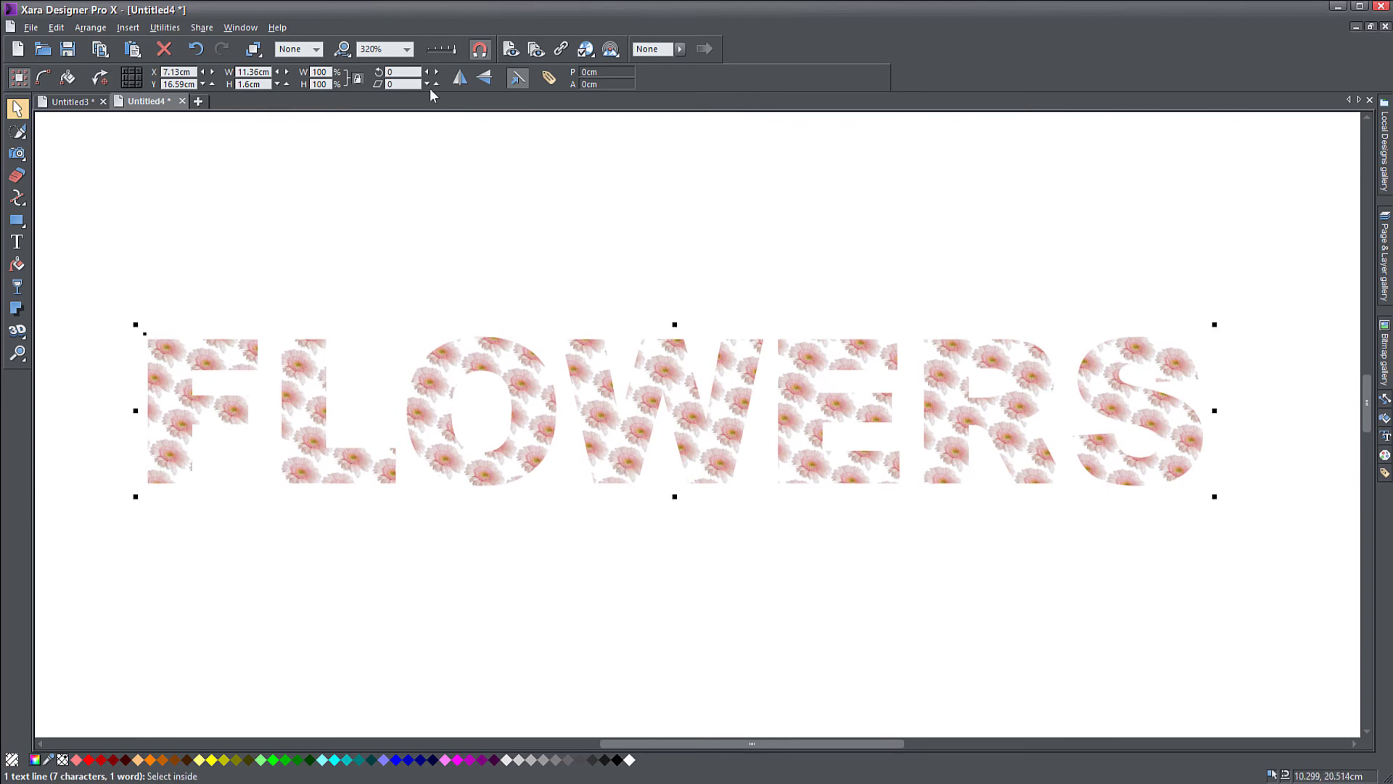
{"action": "left_click", "coordinate": [18, 265]}
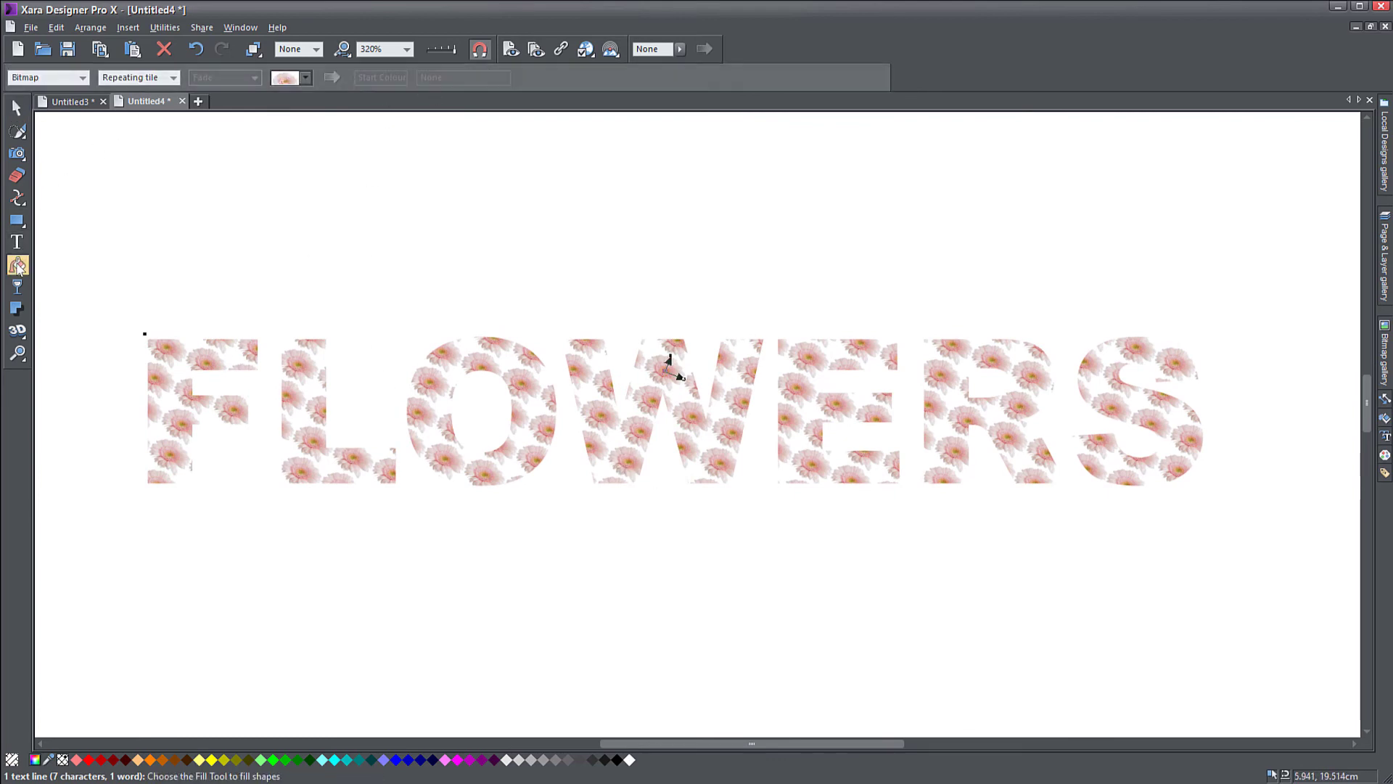
{"action": "left_click", "coordinate": [307, 77]}
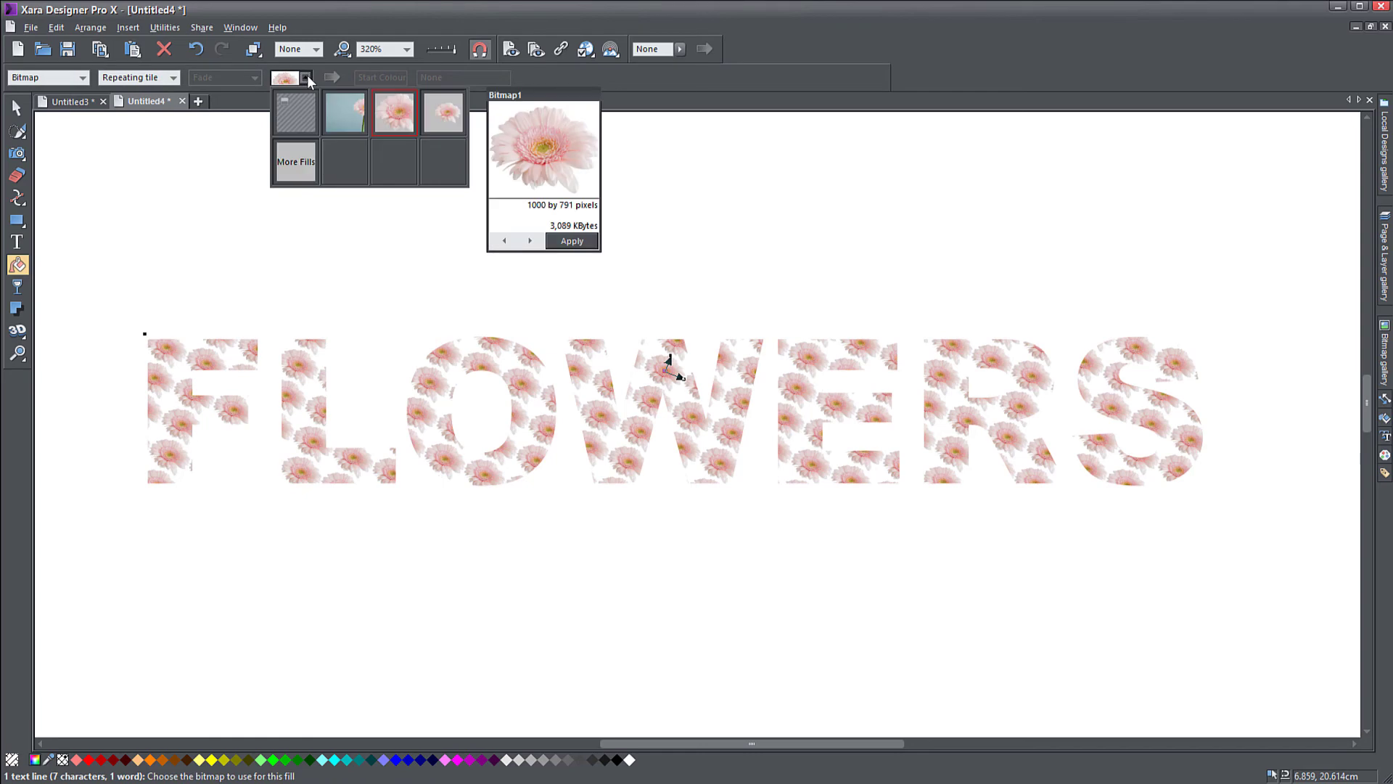
{"action": "left_click", "coordinate": [450, 125]}
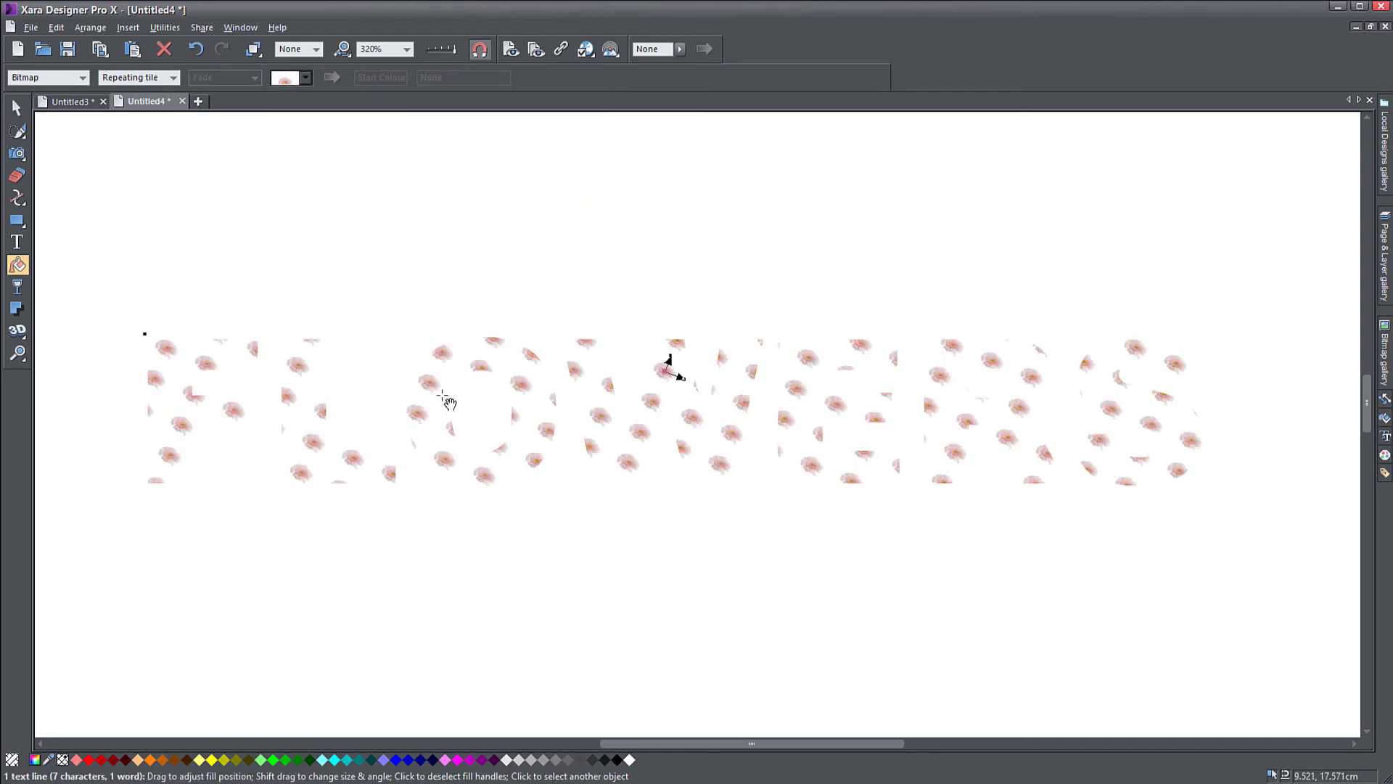
{"action": "mouse_move", "coordinate": [683, 378]}
{"action": "left_mouse_down"}
{"action": "mouse_move", "coordinate": [726, 397]}
{"action": "mouse_move", "coordinate": [700, 375]}
{"action": "mouse_move", "coordinate": [708, 393]}
{"action": "mouse_move", "coordinate": [668, 373]}
{"action": "left_mouse_up"}
Give FLOWERS a grey outline 0.25pt wide.
{"action": "right_click", "coordinate": [617, 760]}
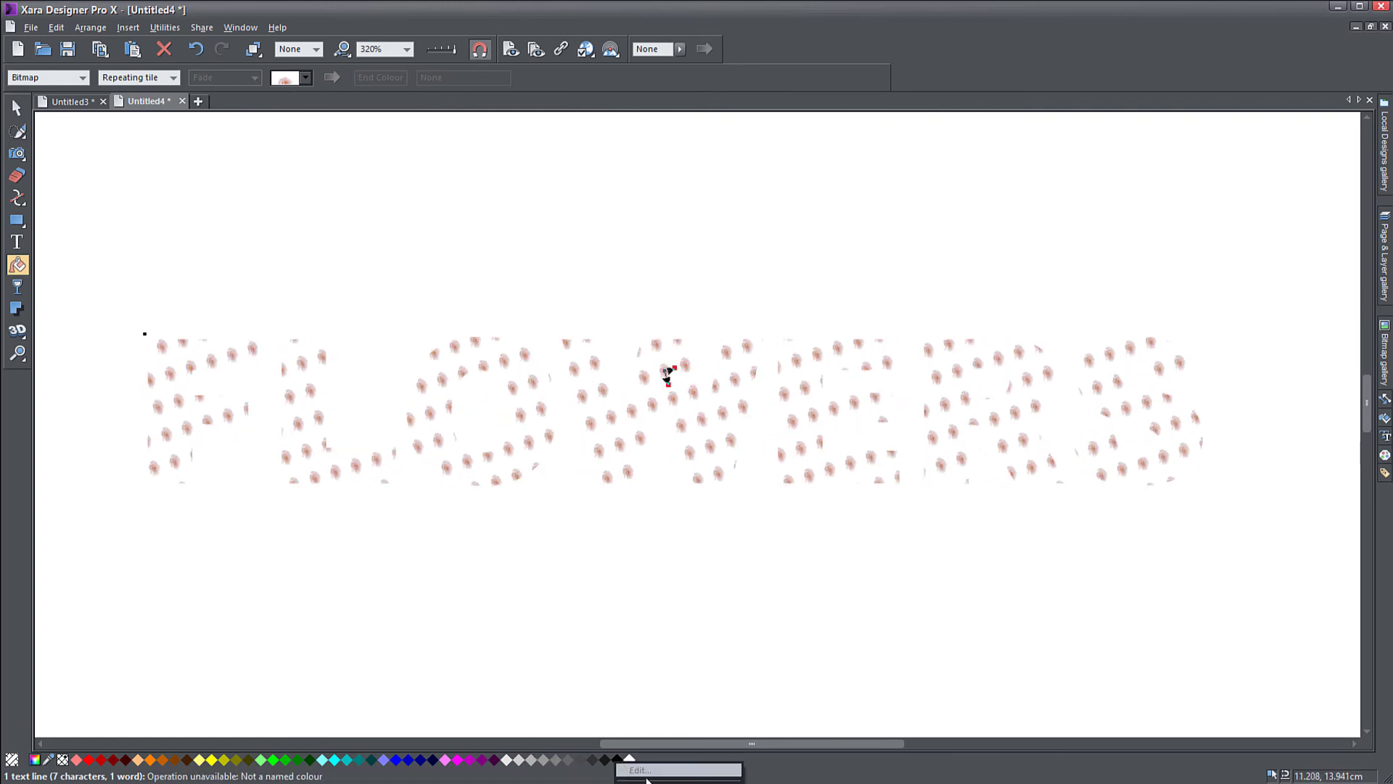
{"action": "left_click", "coordinate": [646, 780]}
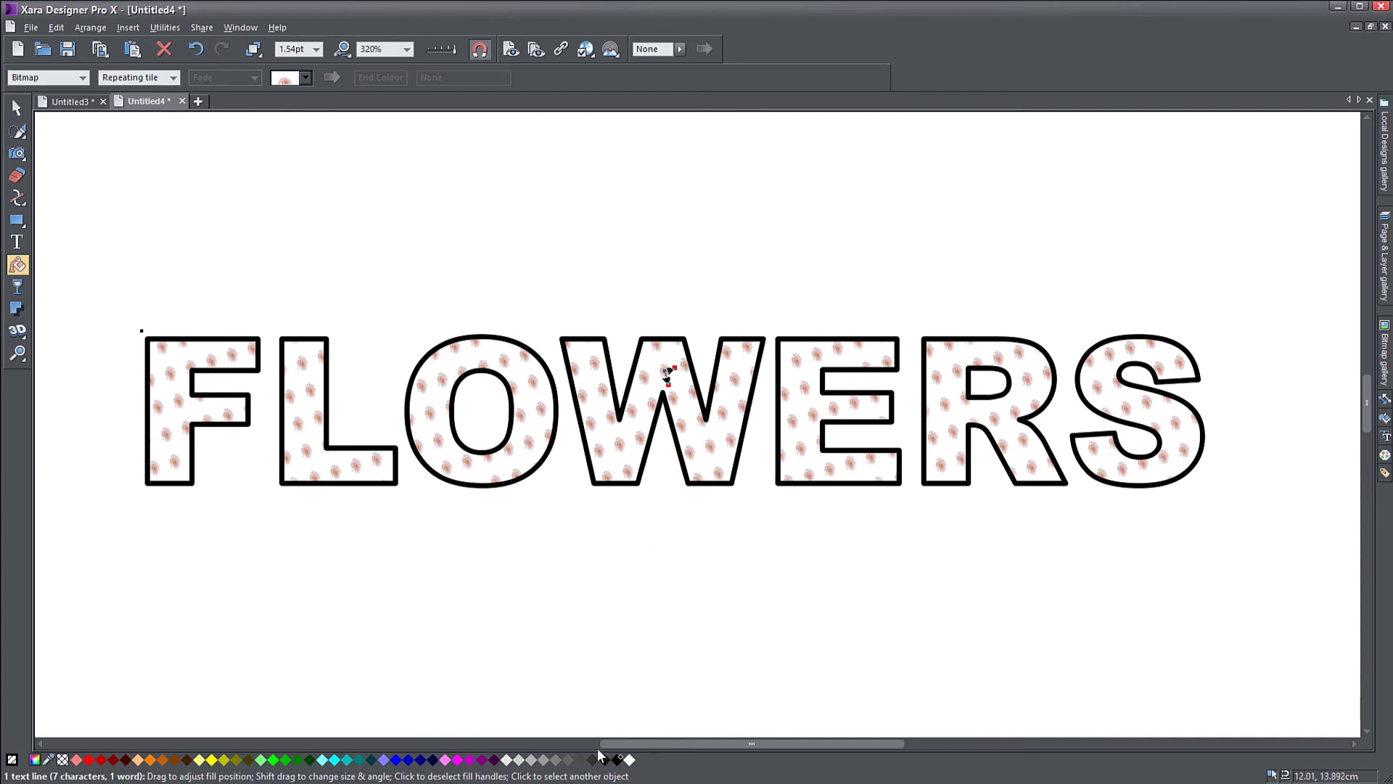
{"action": "left_click", "coordinate": [558, 759], "text": "shift"}
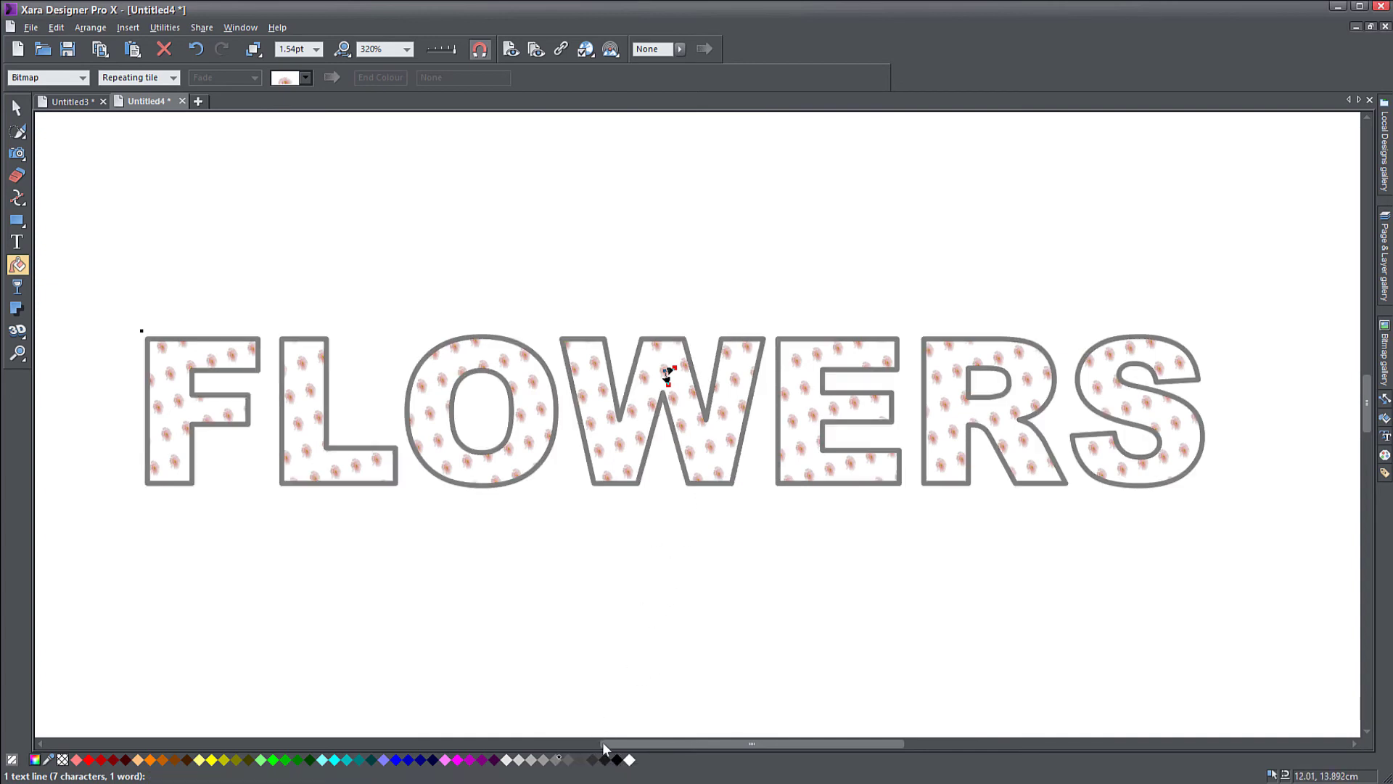
{"action": "left_click", "coordinate": [316, 49]}
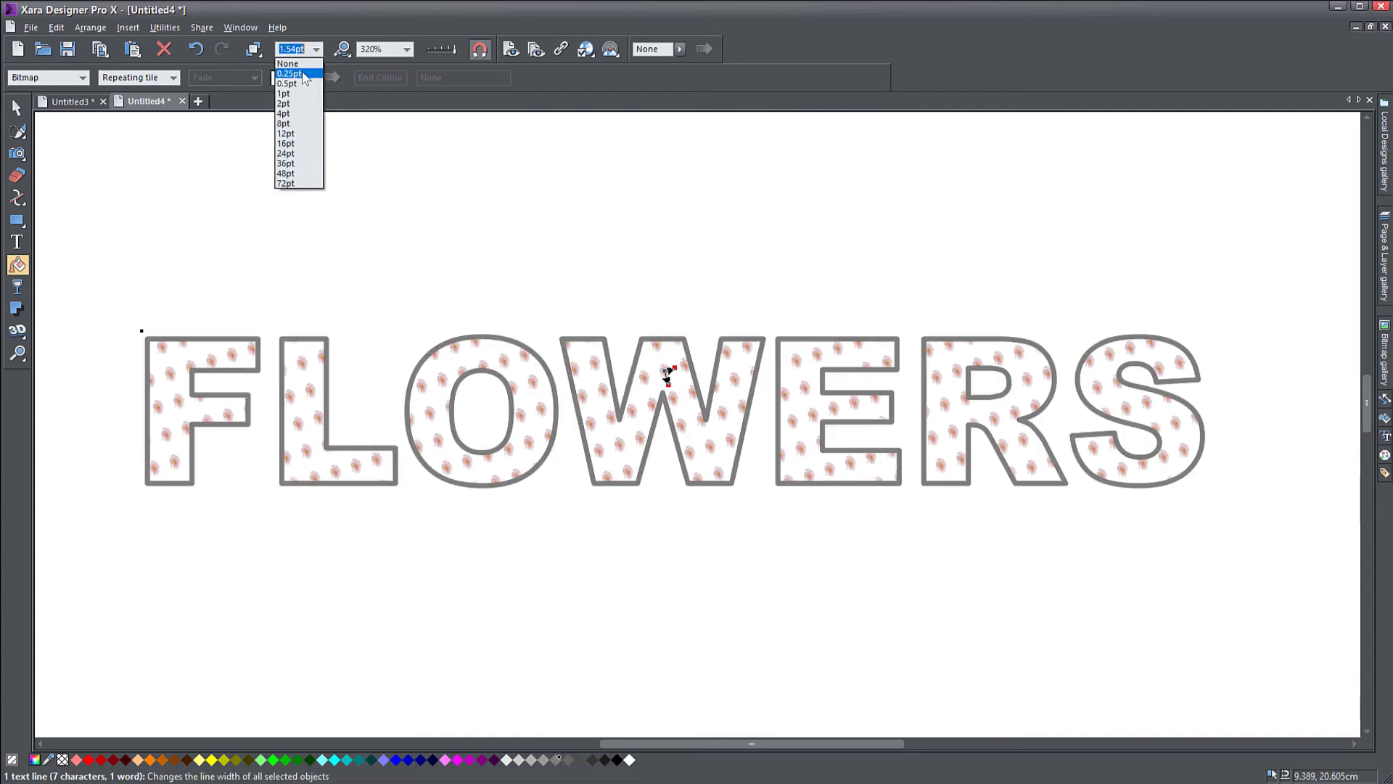
{"action": "left_click", "coordinate": [303, 74]}
{"action": "scroll", "coordinate": [657, 428], "scroll_direction": "up", "scroll_amount": 4}
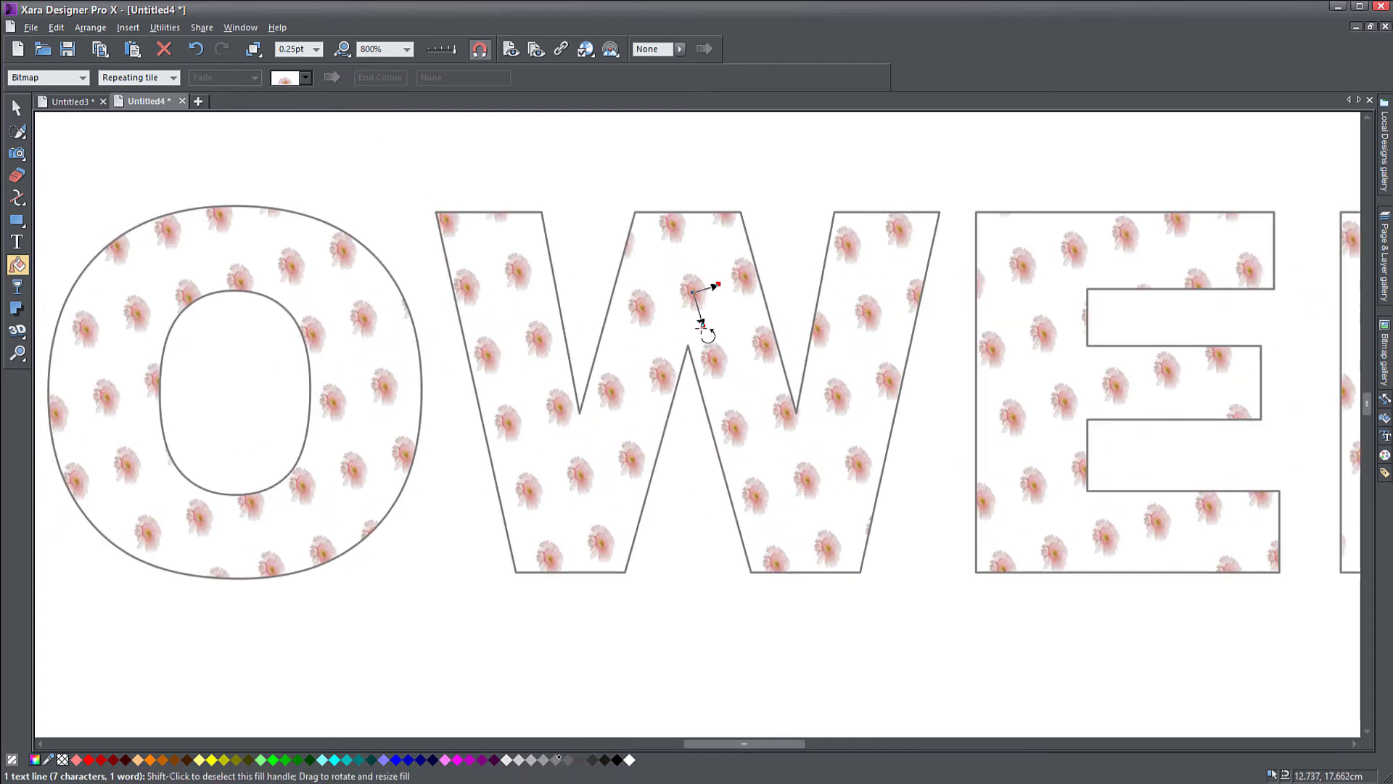
Drag the bitmap fill handles outward so fewer, larger, rotated gerberas fill each letter.
{"action": "left_click_drag", "start_coordinate": [702, 325], "coordinate": [778, 349]}
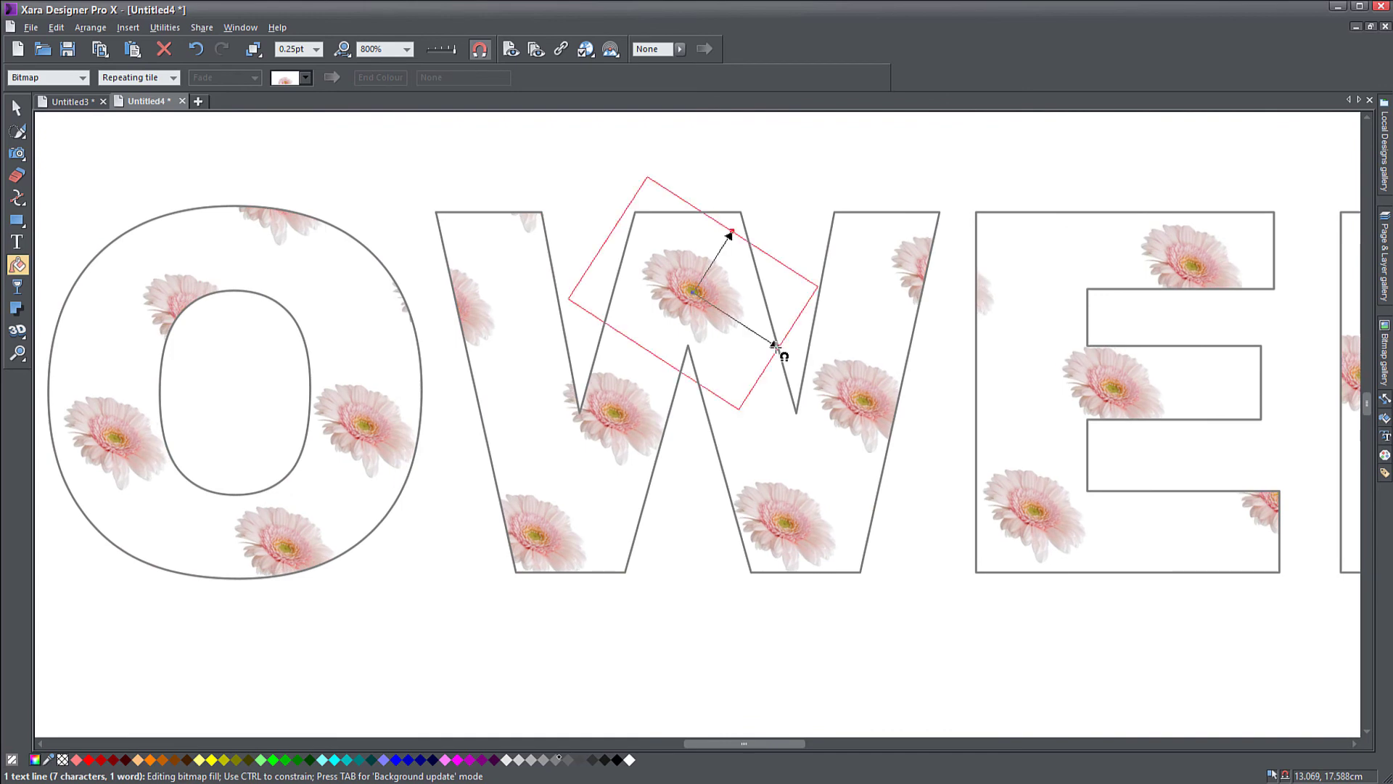
{"action": "left_click_drag", "start_coordinate": [776, 356], "coordinate": [816, 372]}
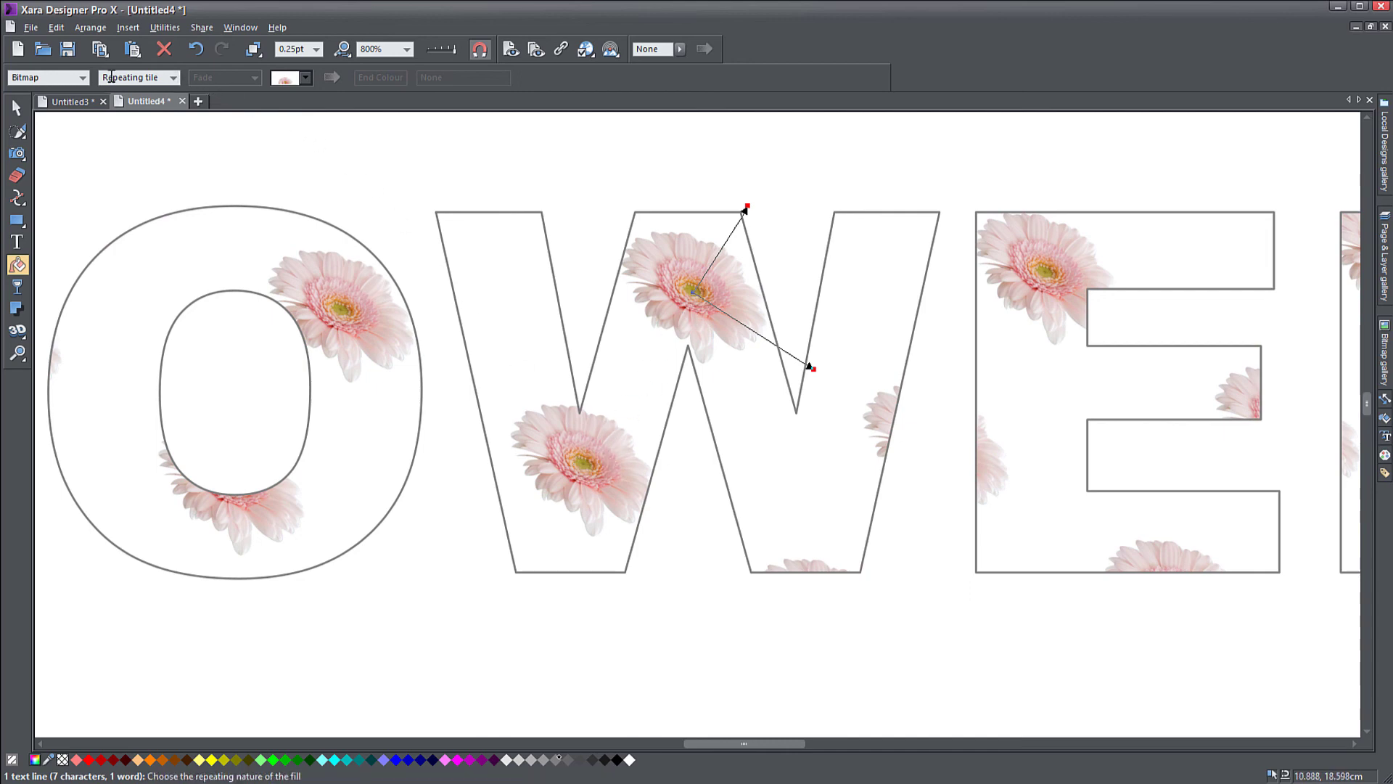
Set the fill to Repeat inverted and shrink and rotate the mirrored gerbera tiles into small spaced repeats.
{"action": "left_click", "coordinate": [174, 78]}
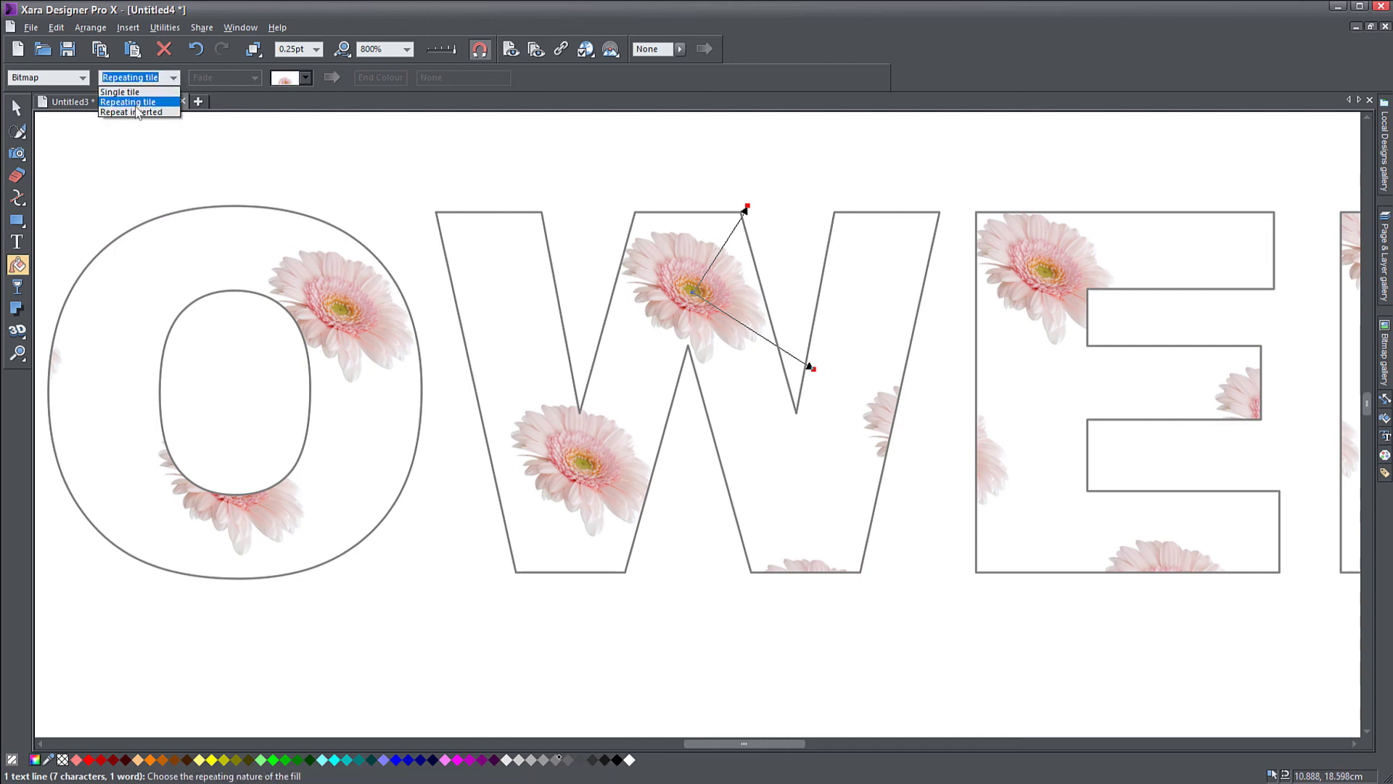
{"action": "left_click", "coordinate": [135, 113]}
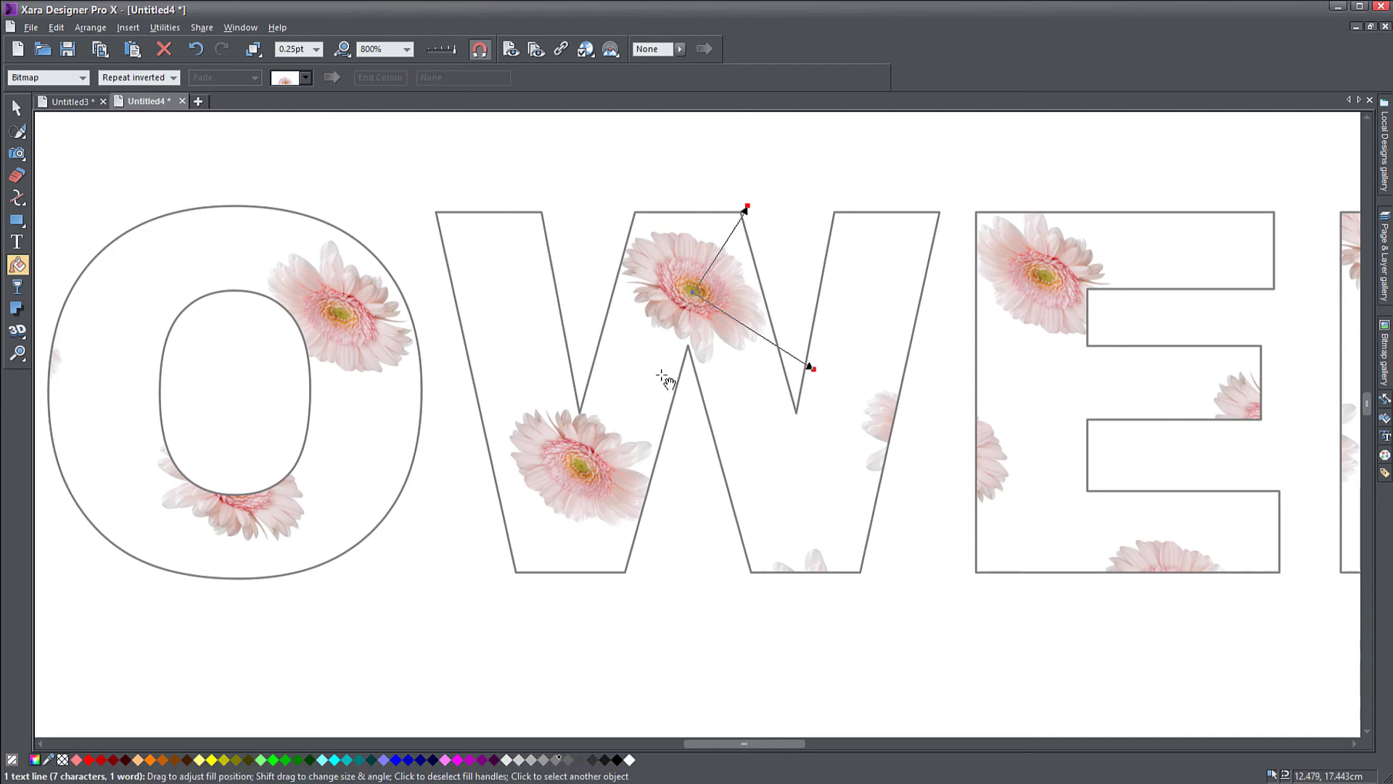
{"action": "left_click_drag", "start_coordinate": [813, 368], "coordinate": [756, 336]}
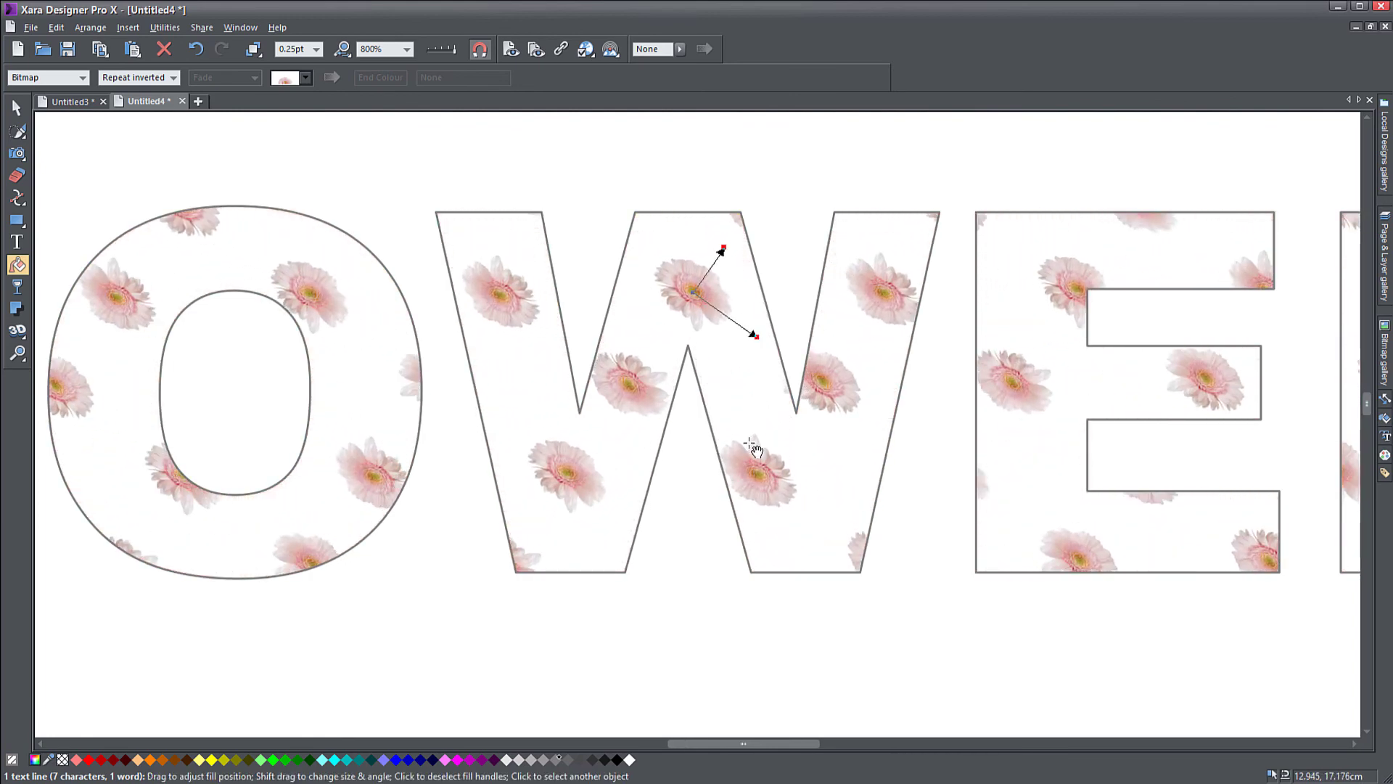
{"action": "scroll", "coordinate": [753, 449], "scroll_direction": "down", "scroll_amount": 3}
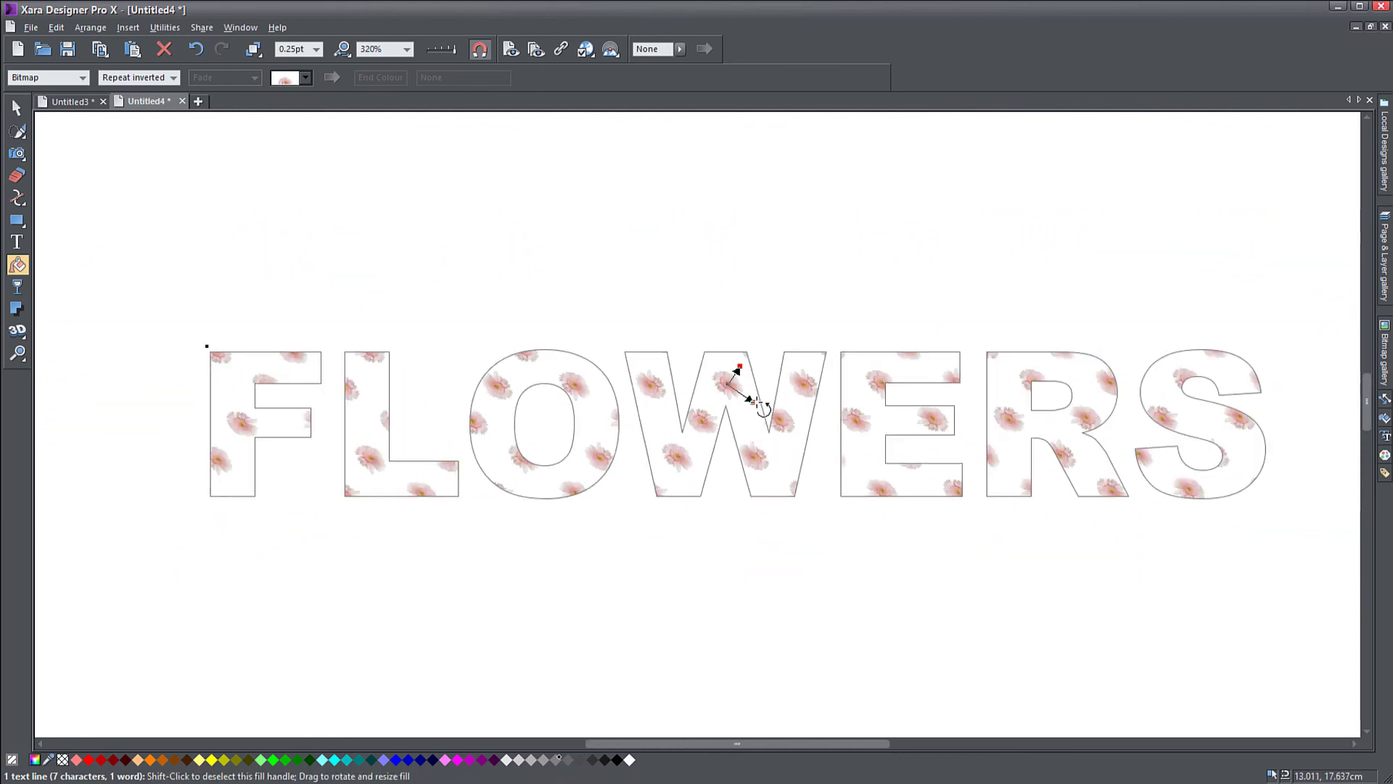
{"action": "left_click_drag", "start_coordinate": [750, 399], "coordinate": [784, 472]}
{"action": "mouse_move", "coordinate": [796, 421]}
{"action": "left_mouse_down"}
{"action": "mouse_move", "coordinate": [871, 445]}
{"action": "mouse_move", "coordinate": [939, 351]}
{"action": "mouse_move", "coordinate": [950, 308]}
{"action": "mouse_move", "coordinate": [783, 377]}
{"action": "mouse_move", "coordinate": [737, 439]}
{"action": "mouse_move", "coordinate": [762, 423]}
{"action": "mouse_move", "coordinate": [787, 444]}
{"action": "left_mouse_up"}
{"action": "mouse_move", "coordinate": [808, 407]}
{"action": "left_mouse_down"}
{"action": "mouse_move", "coordinate": [814, 392]}
{"action": "mouse_move", "coordinate": [787, 406]}
{"action": "left_mouse_up"}
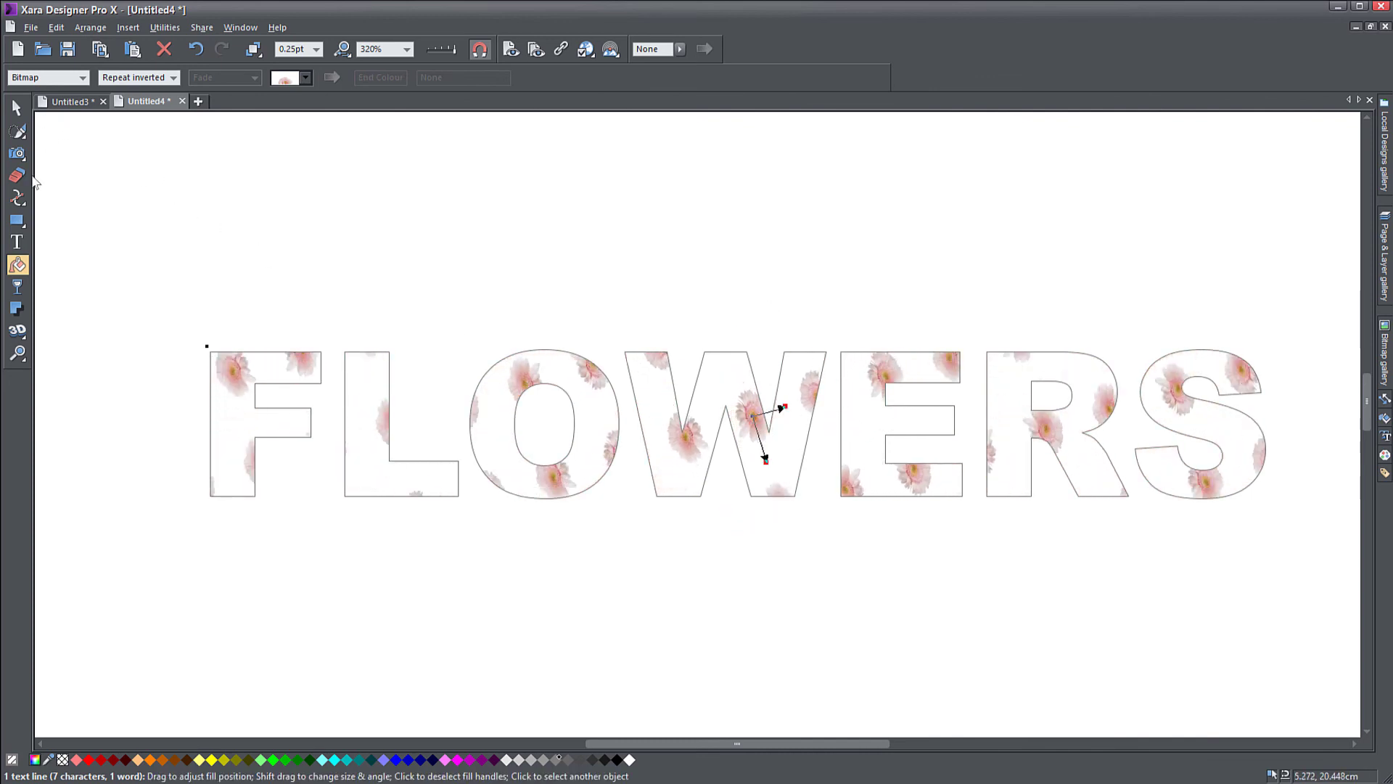
Draw a 12.39 by 2.6 cm rectangle over FLOWERS, send it to back, and colour it dark green.
{"action": "left_click", "coordinate": [16, 220]}
{"action": "left_click_drag", "start_coordinate": [161, 307], "coordinate": [1311, 548]}
{"action": "key", "text": "ctrl+b"}
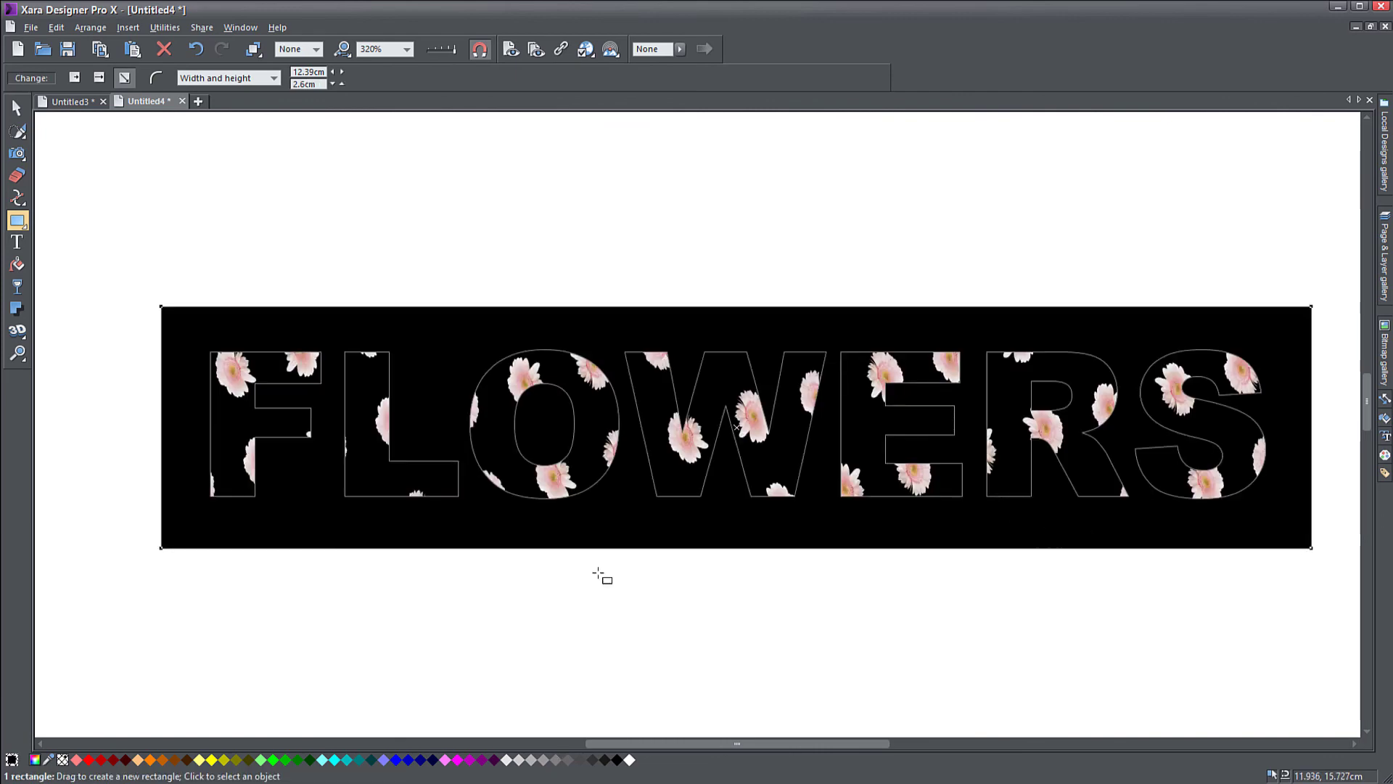
{"action": "left_click", "coordinate": [20, 113]}
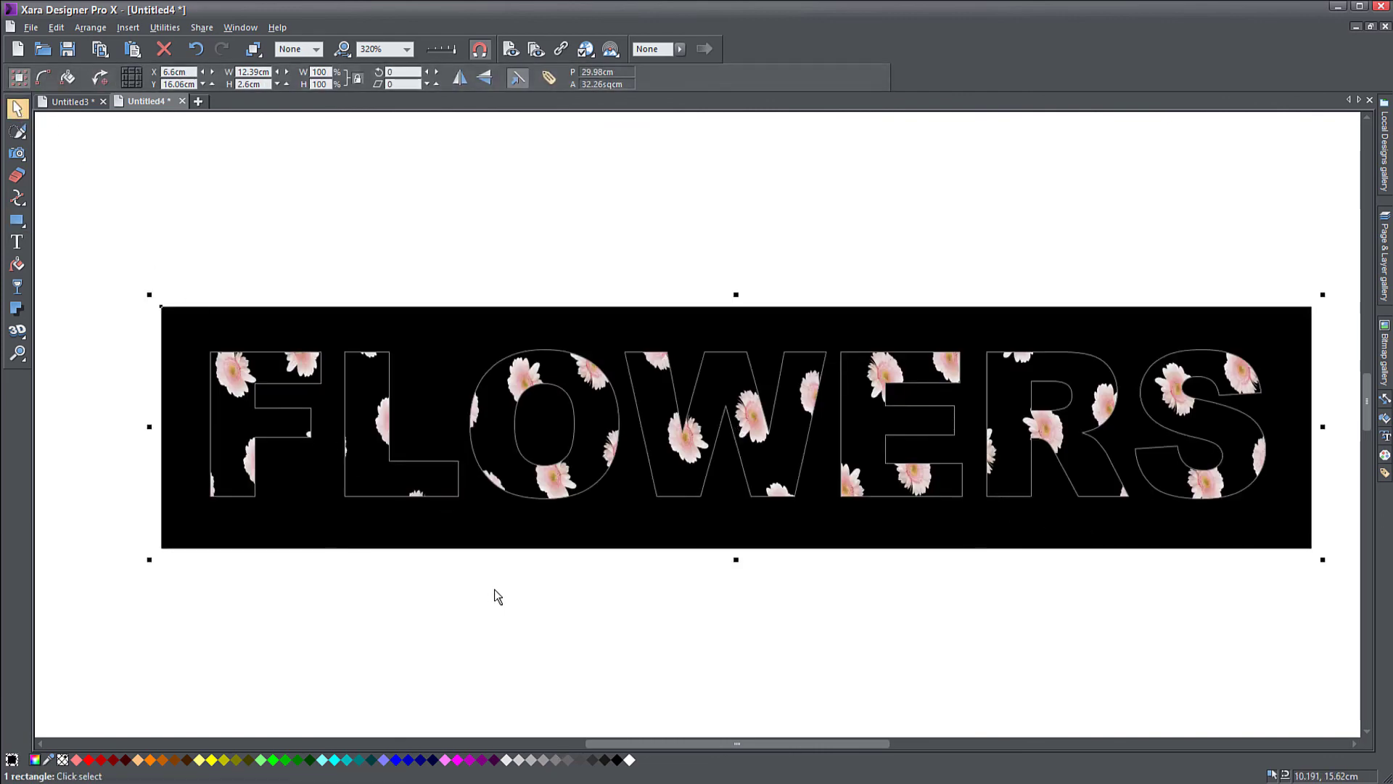
{"action": "left_click", "coordinate": [445, 760]}
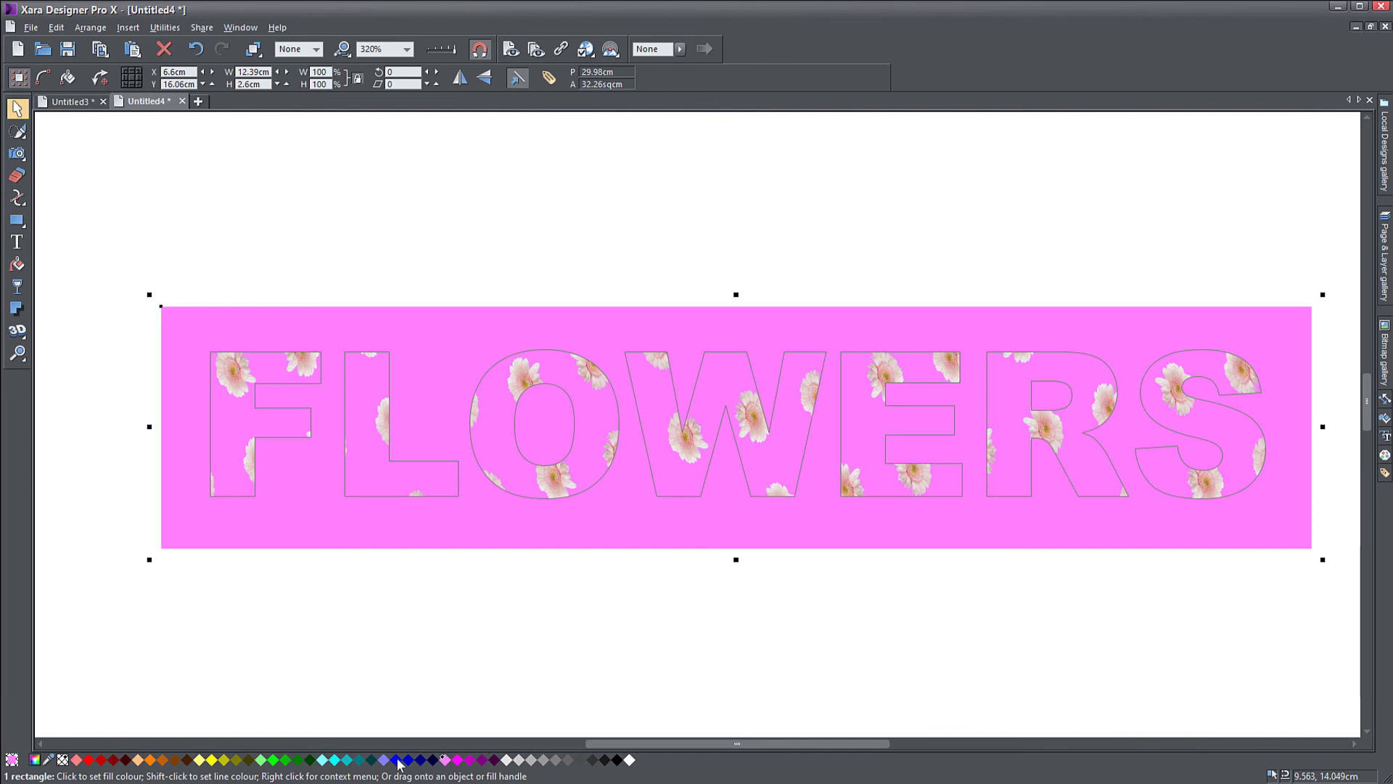
{"action": "left_click", "coordinate": [349, 760]}
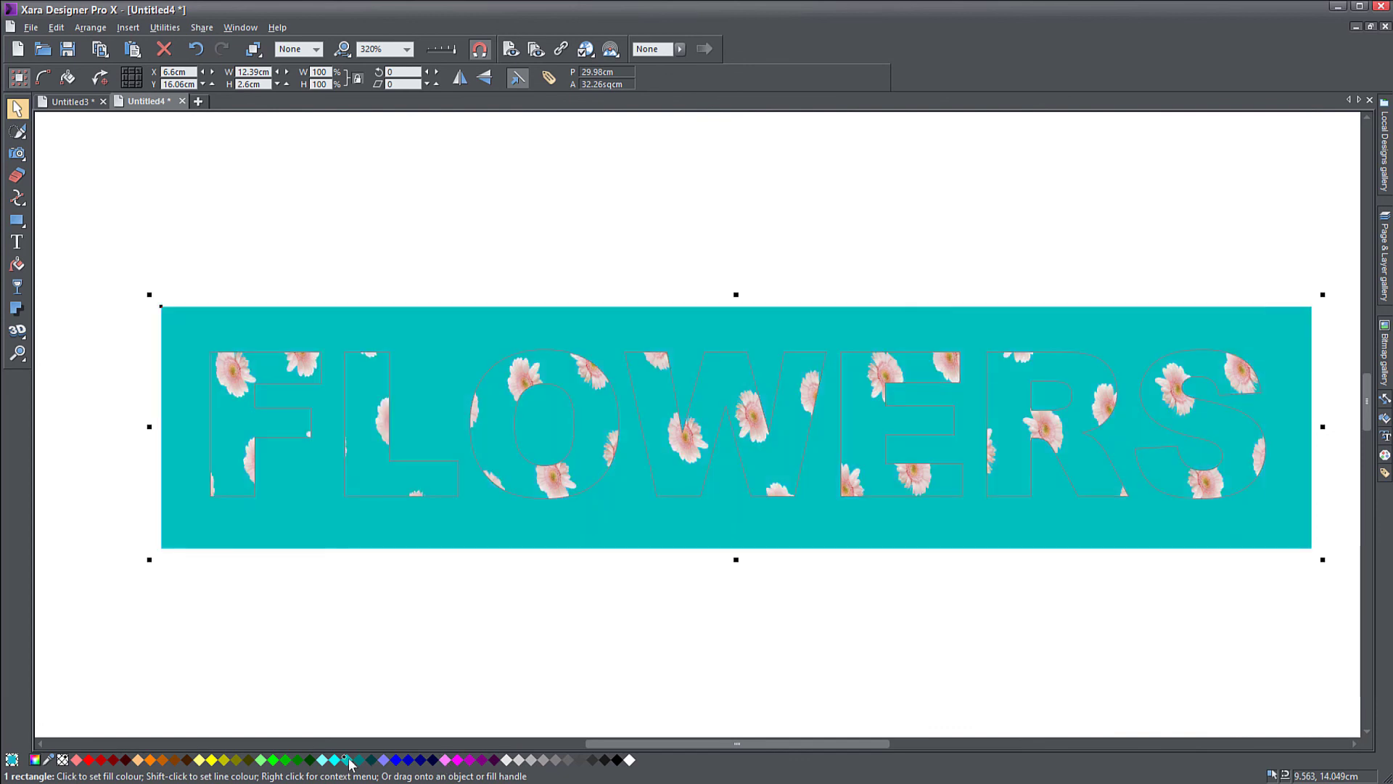
{"action": "left_click", "coordinate": [287, 760]}
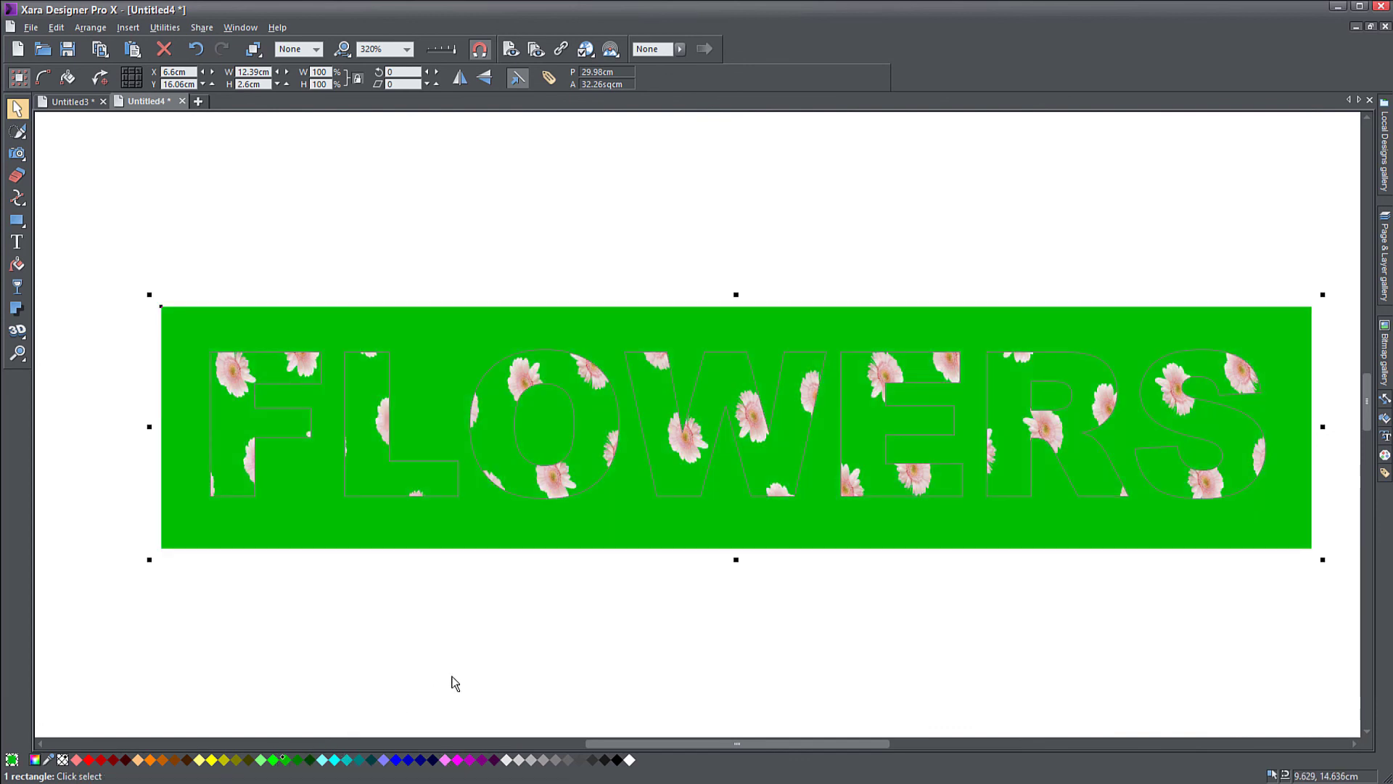
{"action": "left_click", "coordinate": [298, 759]}
{"action": "scroll", "coordinate": [651, 492], "scroll_direction": "up", "scroll_amount": 3}
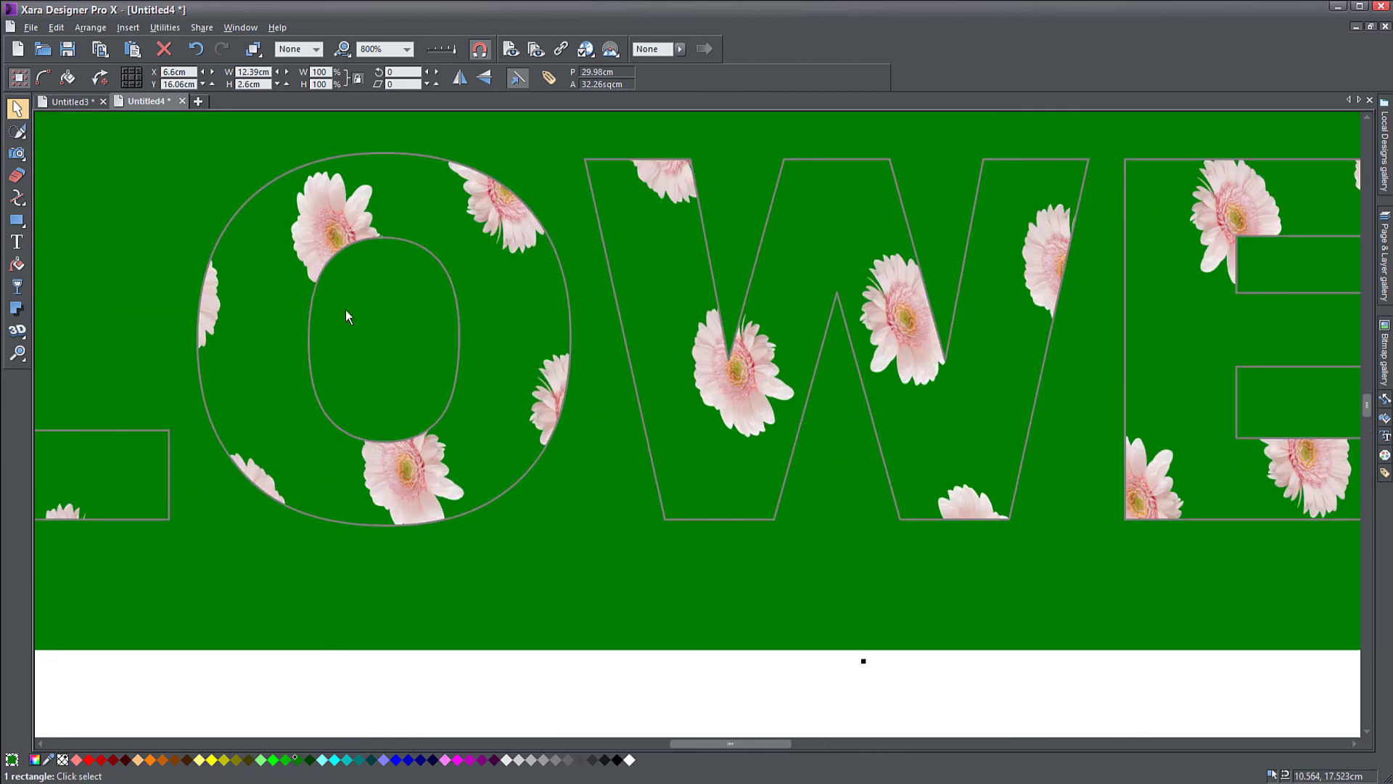
{"action": "left_click", "coordinate": [459, 338]}
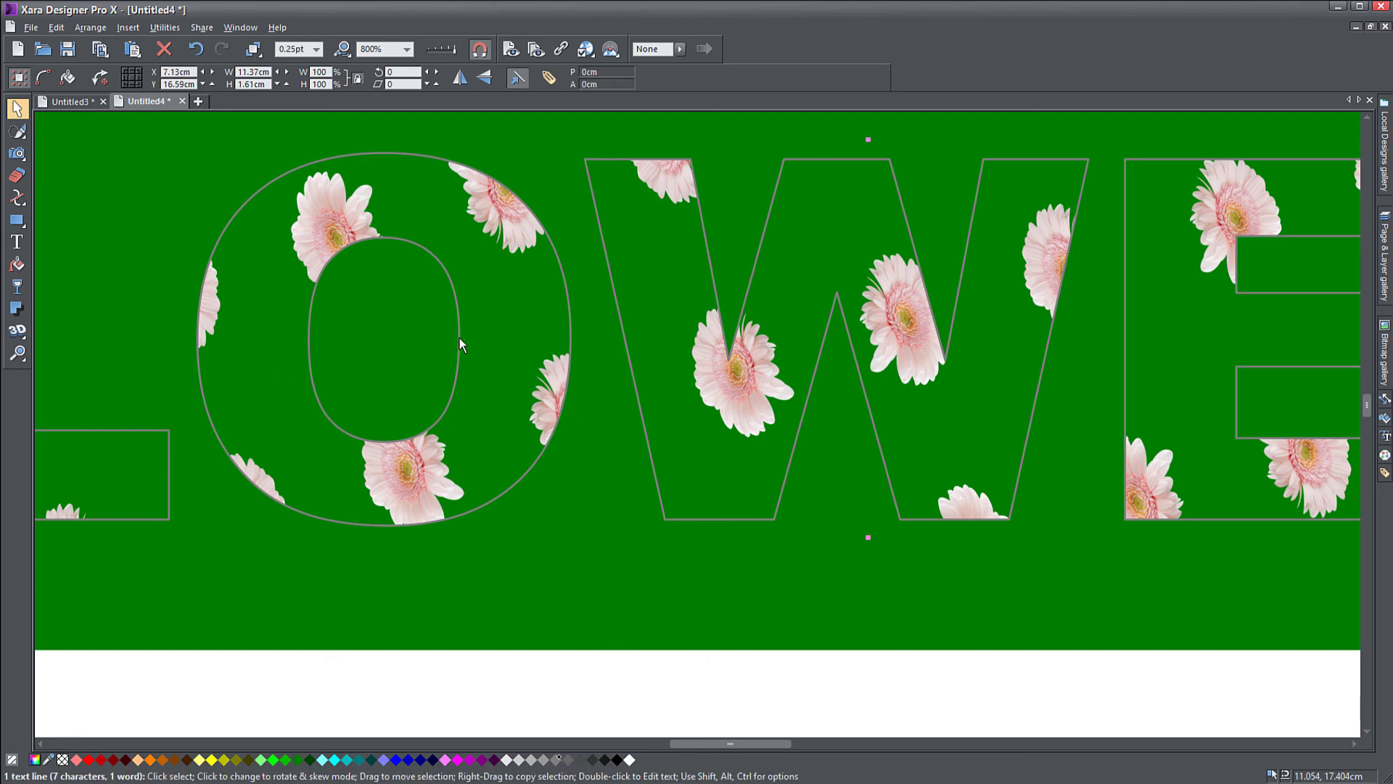
{"action": "scroll", "coordinate": [505, 479], "scroll_direction": "down", "scroll_amount": 2}
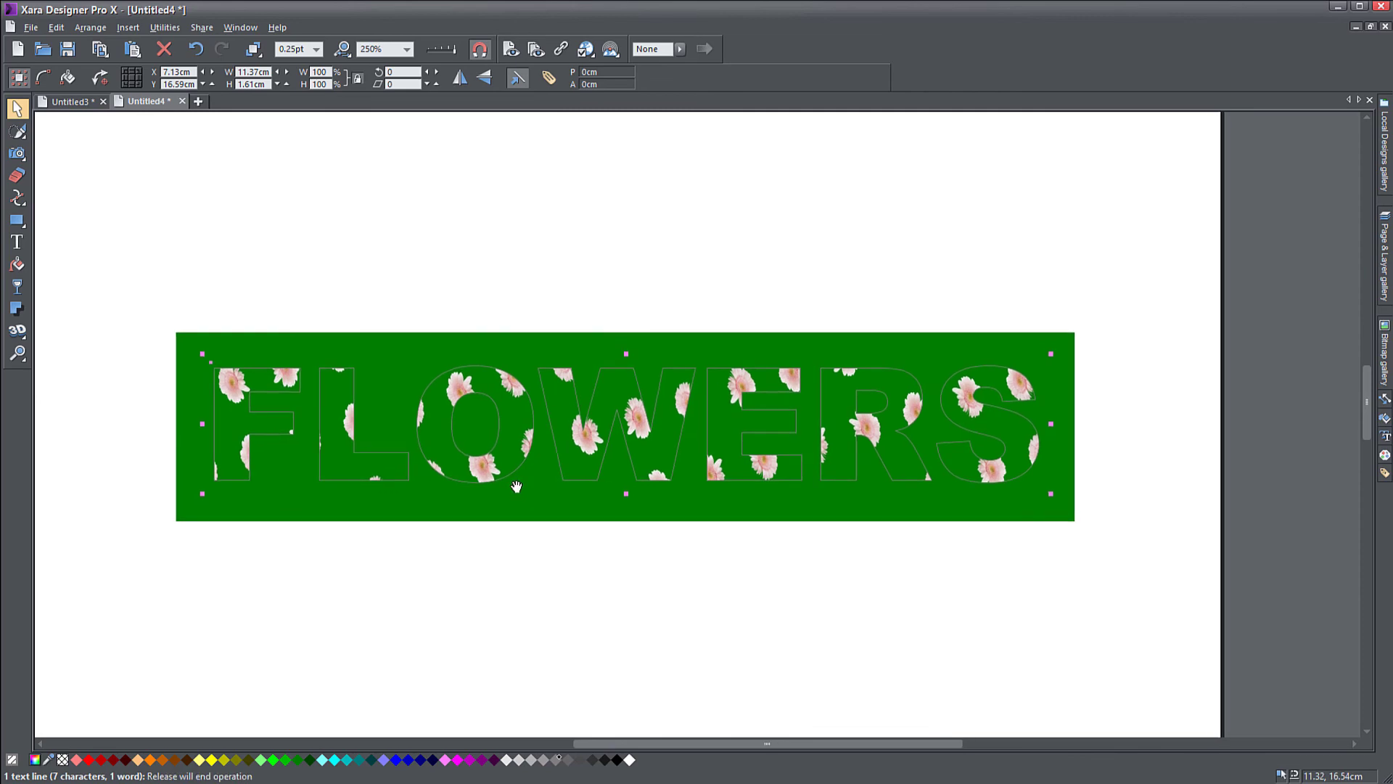
{"action": "scroll", "coordinate": [535, 472], "scroll_direction": "up", "scroll_amount": 1}
{"action": "scroll", "coordinate": [533, 472], "scroll_direction": "down", "scroll_amount": 1}
{"action": "left_click_drag", "start_coordinate": [533, 473], "coordinate": [561, 447]}
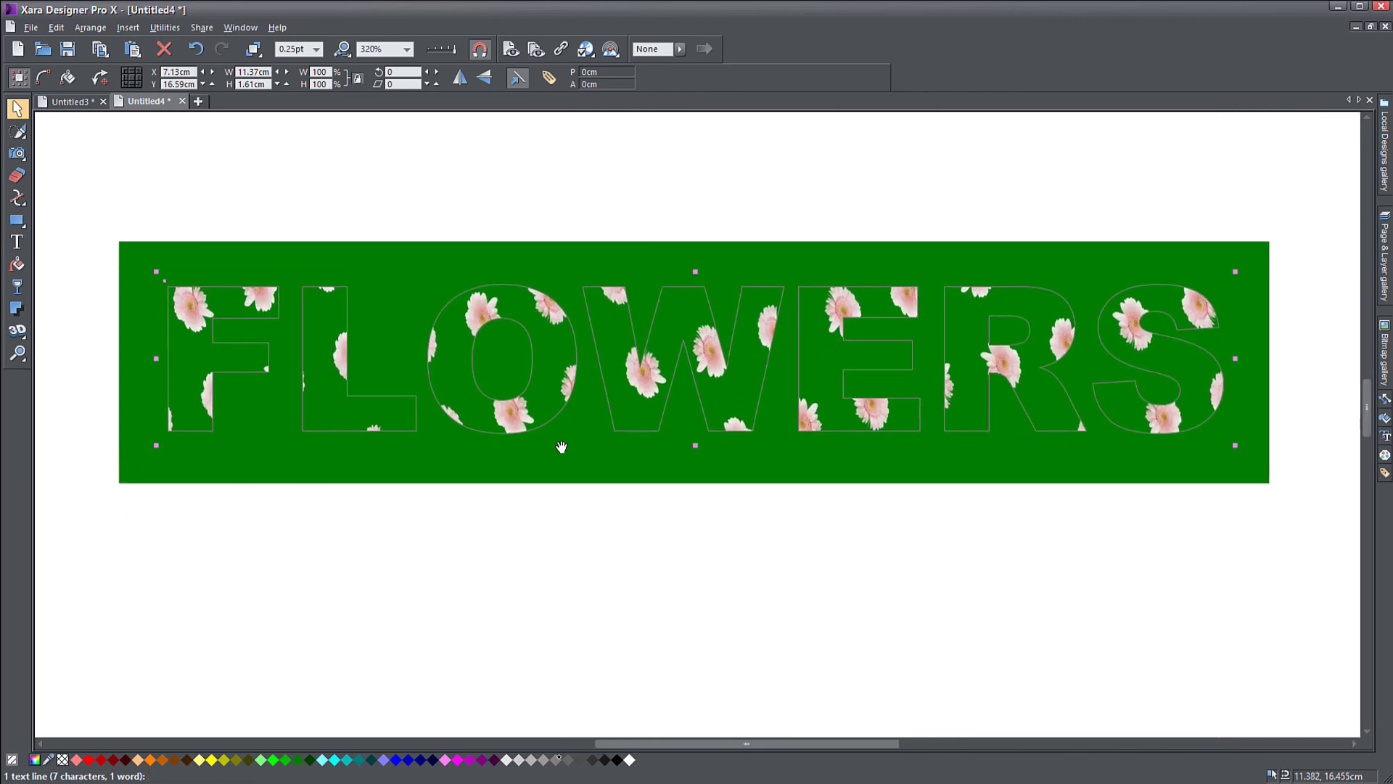